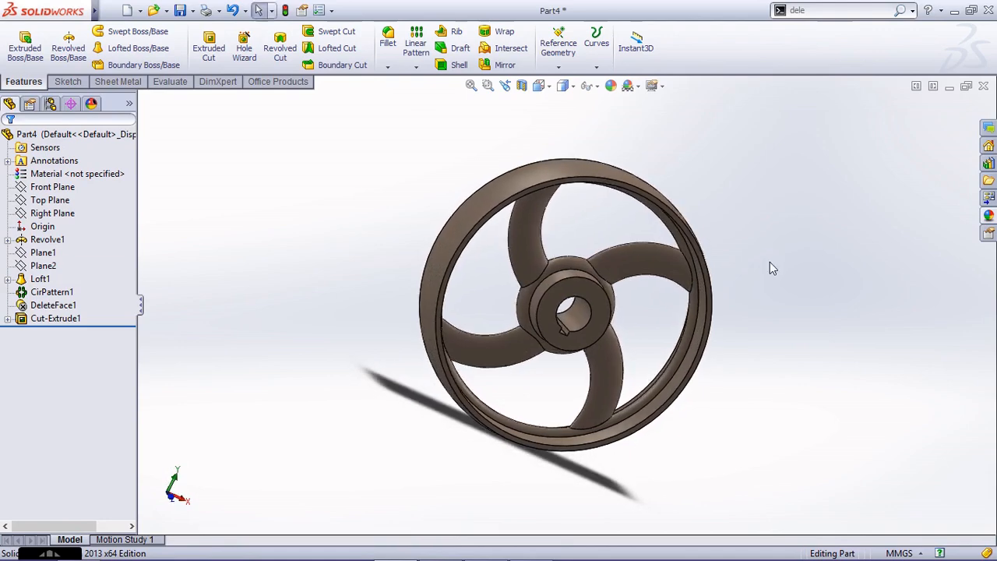
pyautogui.moveTo(579, 344); pyautogui.dragTo(766, 356, button='middle')
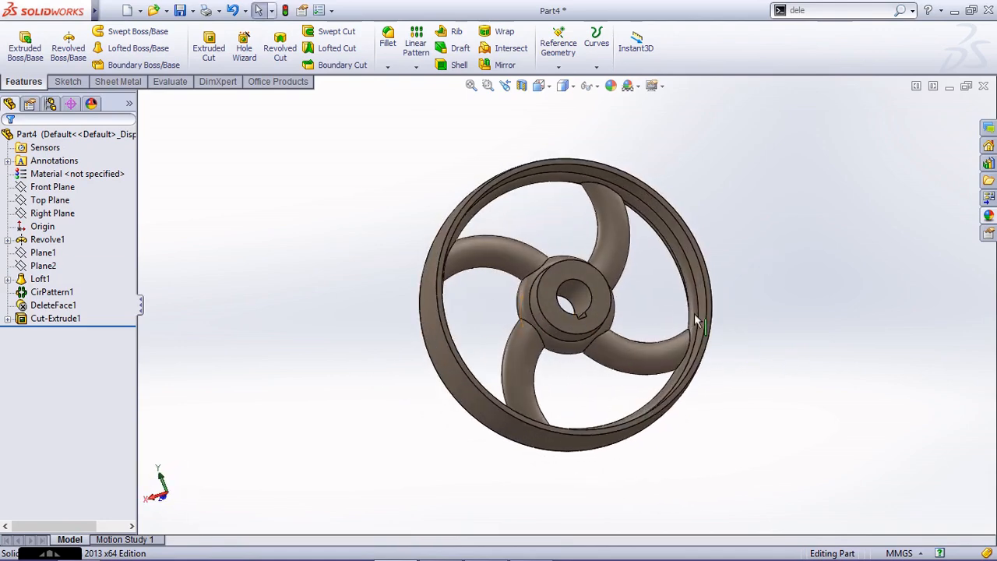
pyautogui.moveTo(621, 350); pyautogui.dragTo(529, 323, button='middle')
pyautogui.scroll(-1, 546, 321)
pyautogui.moveTo(609, 313); pyautogui.dragTo(585, 216, button='middle')
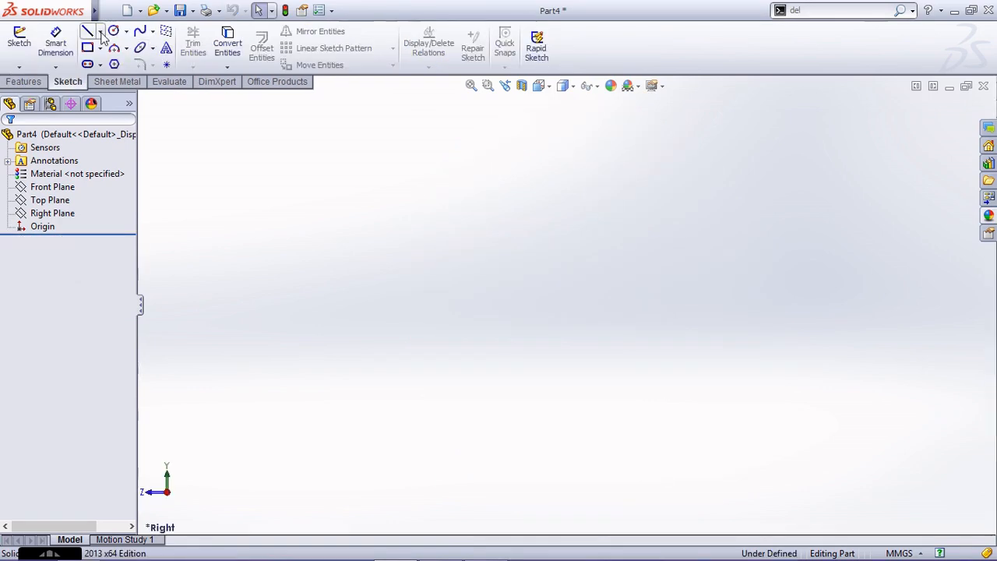
# - Start a sketch on the Right Plane and draw a vertical centerline about 177 mm long upward from the origin
pyautogui.click(101, 32)
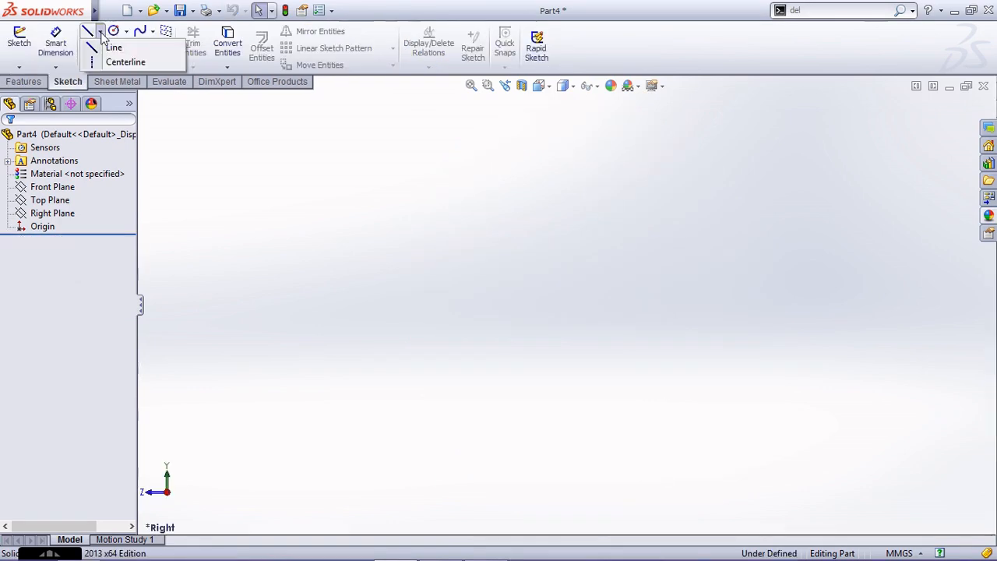
pyautogui.click(121, 60)
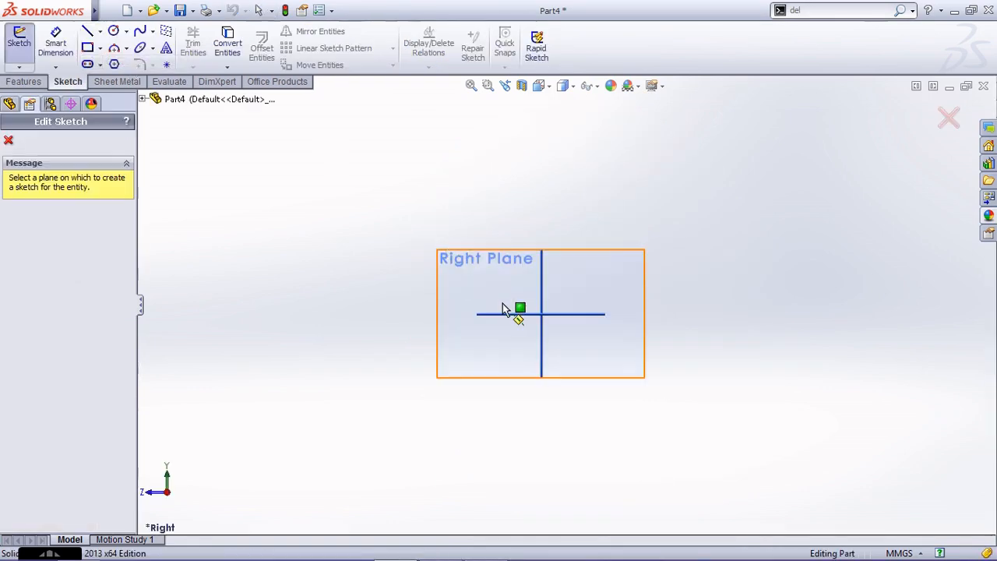
pyautogui.click(640, 290)
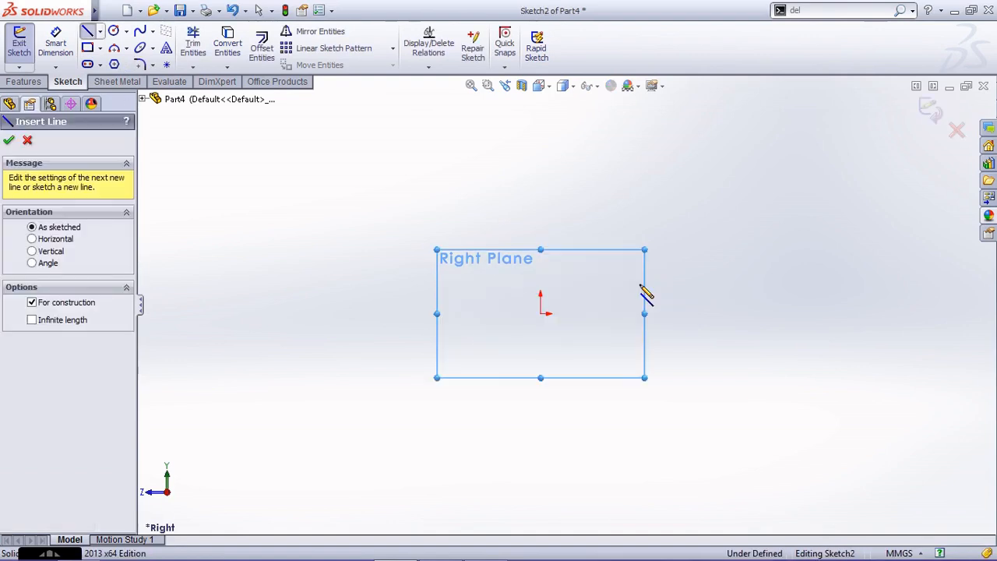
pyautogui.click(540, 313)
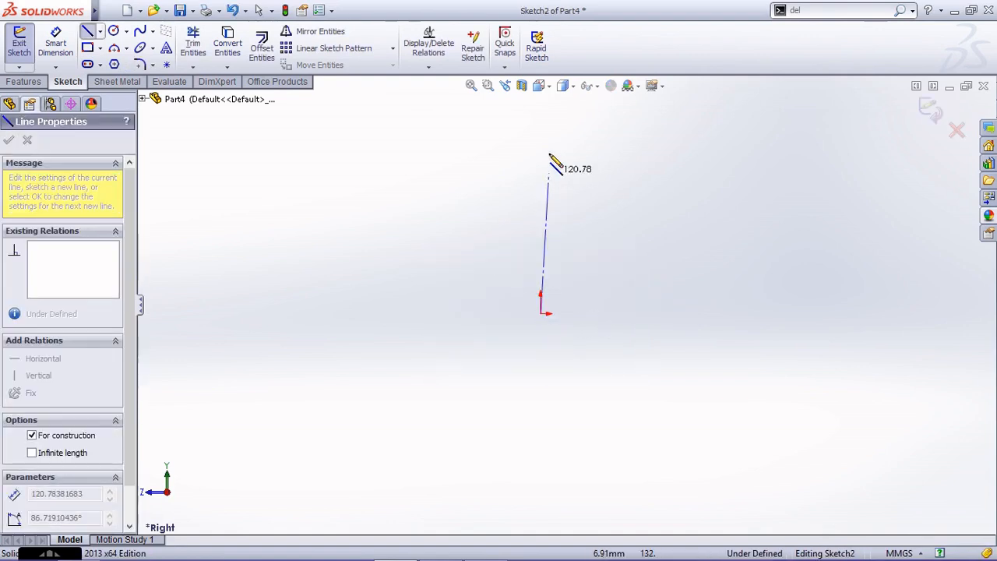
pyautogui.click(541, 109)
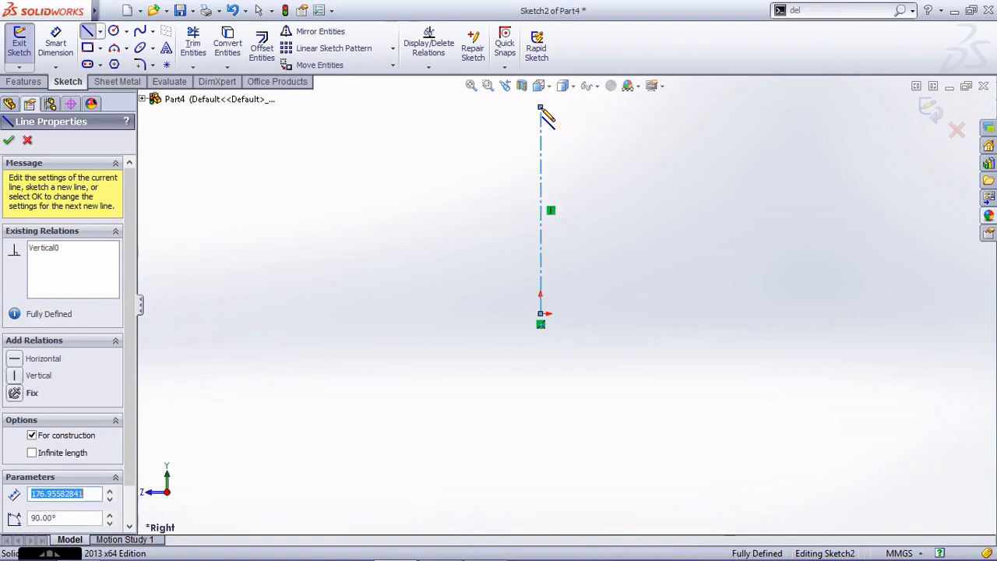
pyautogui.press('Escape')
# - Sketch a horizontal centerline about 356 mm long through the origin, extending to both sides of it
pyautogui.click(99, 31)
pyautogui.click(120, 66)
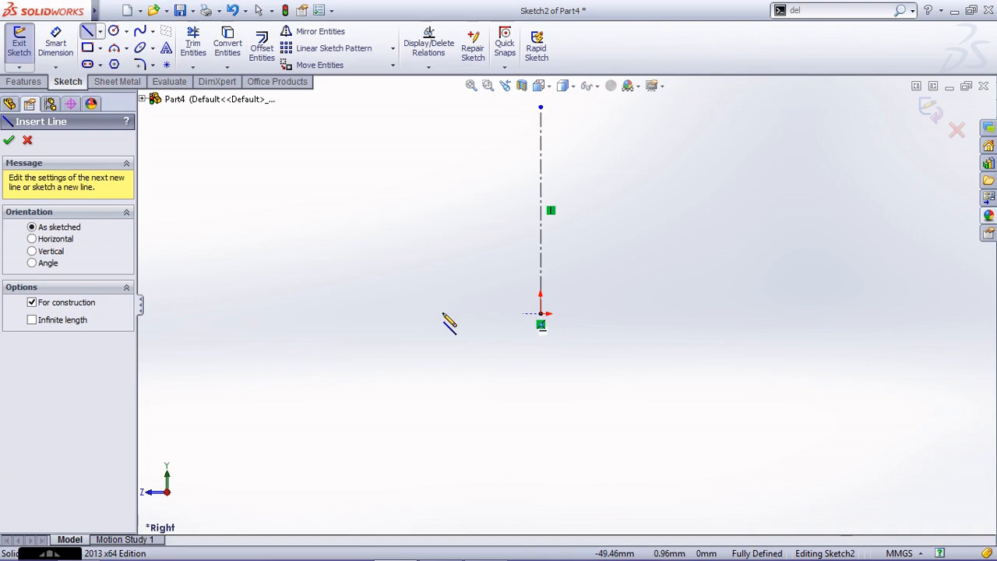
pyautogui.click(362, 315)
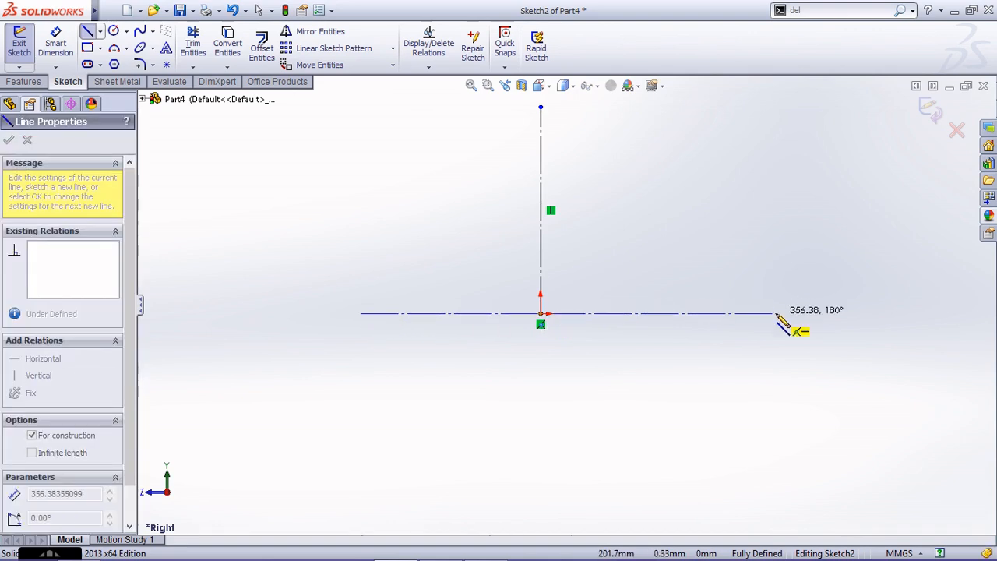
pyautogui.click(776, 315)
pyautogui.press('Escape')
# - Lengthen the vertical centerline by moving its upper endpoint farther up
pyautogui.scroll(3, 594, 388)
pyautogui.scroll(-2, 578, 251)
pyautogui.scroll(-2, 578, 251)
pyautogui.moveTo(525, 187); pyautogui.dragTo(529, 119)
# - Sketch an upward-bulging three-point arc of about 97 mm radius across the upper part of the vertical centerline
pyautogui.click(312, 138)
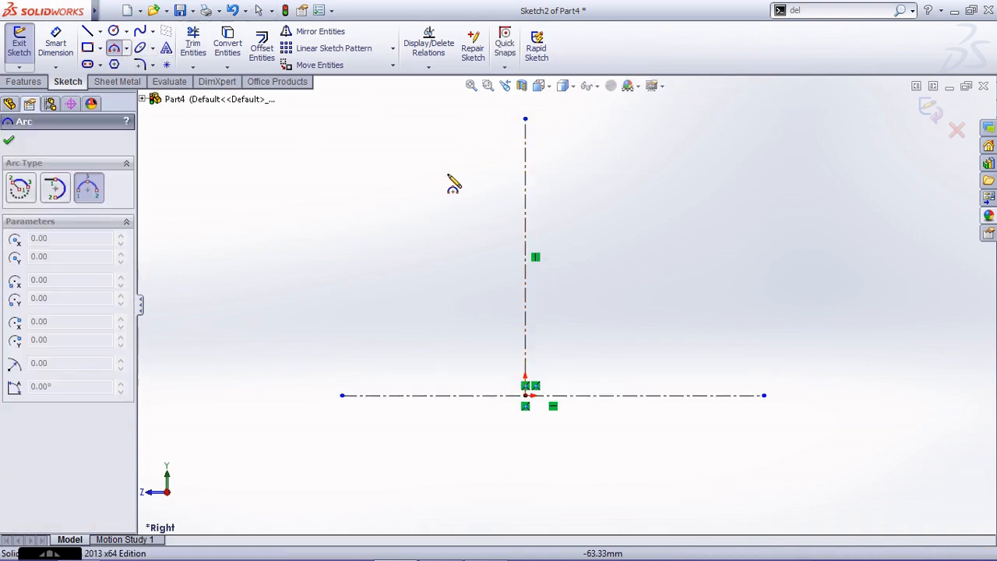
pyautogui.moveTo(444, 176); pyautogui.dragTo(606, 176)
pyautogui.click(574, 163)
pyautogui.press('Escape')
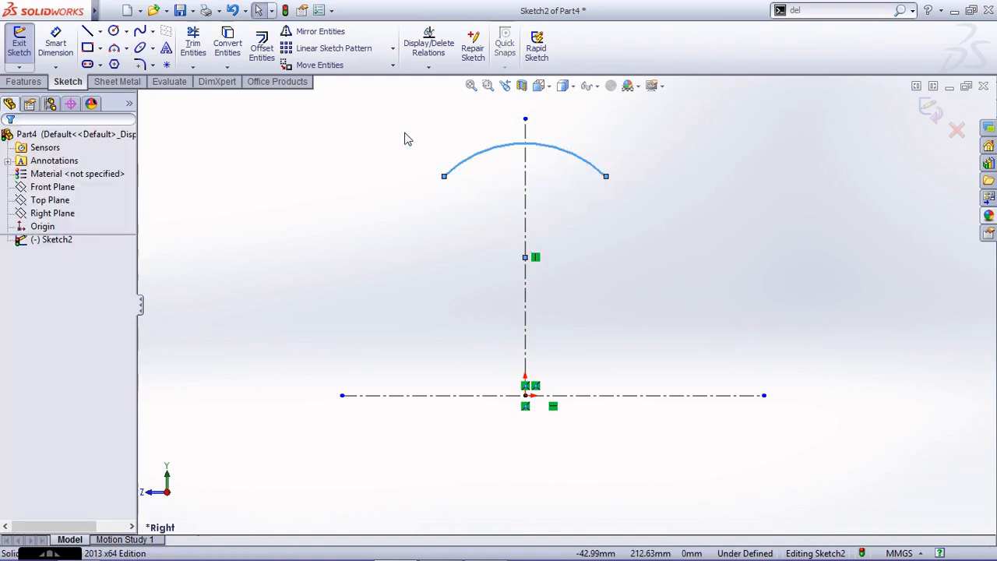
# - Dimension the distance from the arc's midpoint to the horizontal centerline as 320/2 mm
pyautogui.rightClick(546, 152)
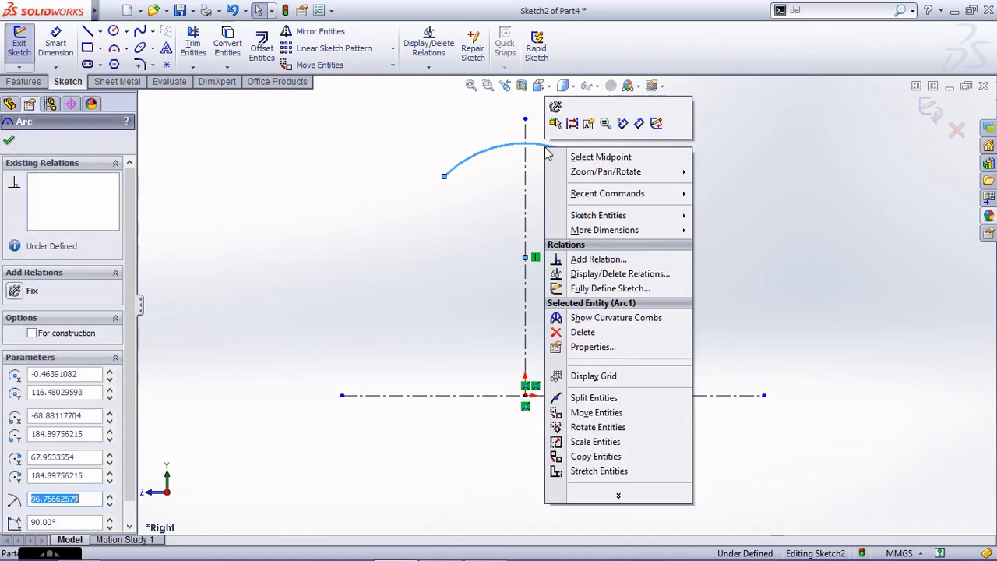
pyautogui.click(525, 147)
pyautogui.click(59, 47)
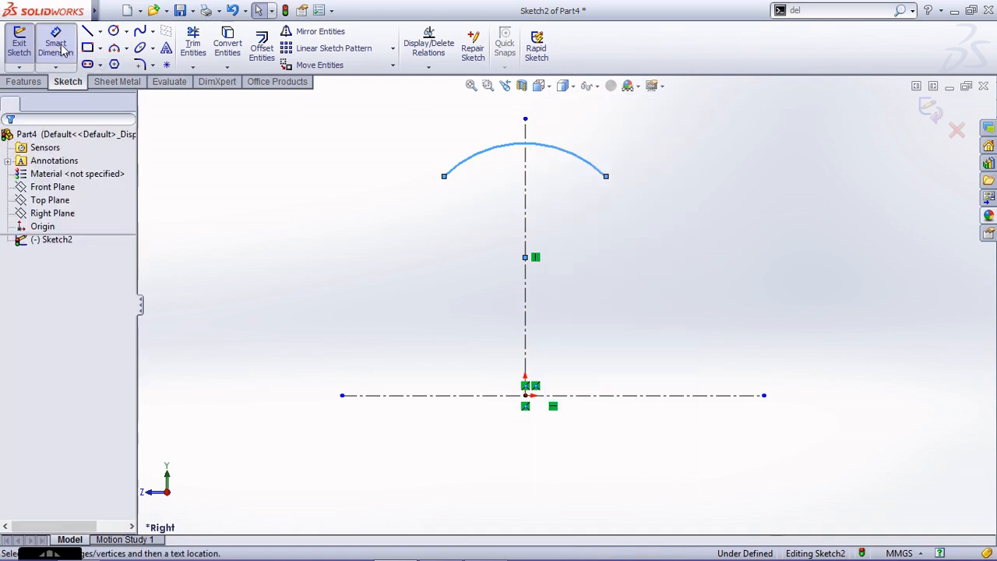
pyautogui.rightClick(555, 152)
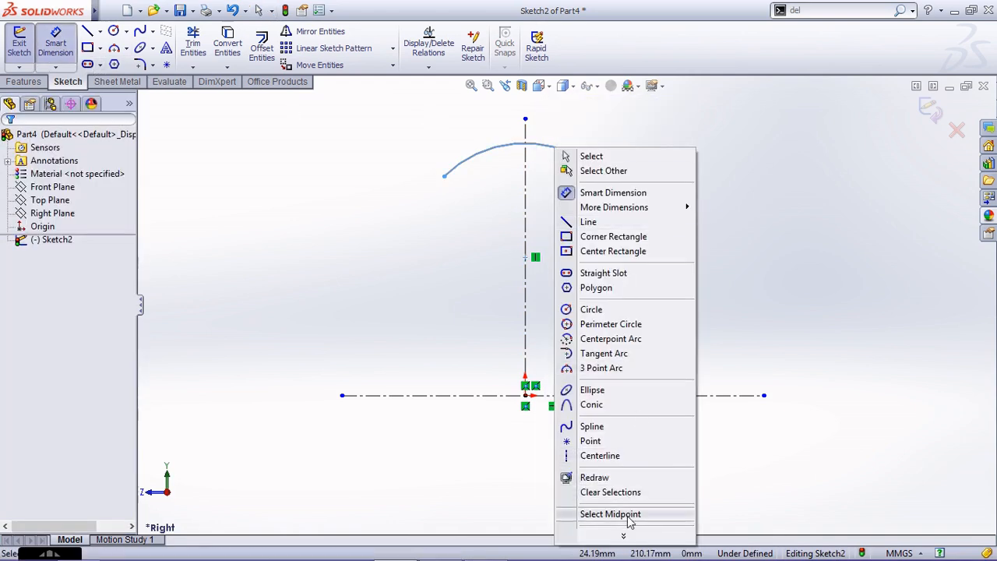
pyautogui.click(596, 514)
pyautogui.click(662, 395)
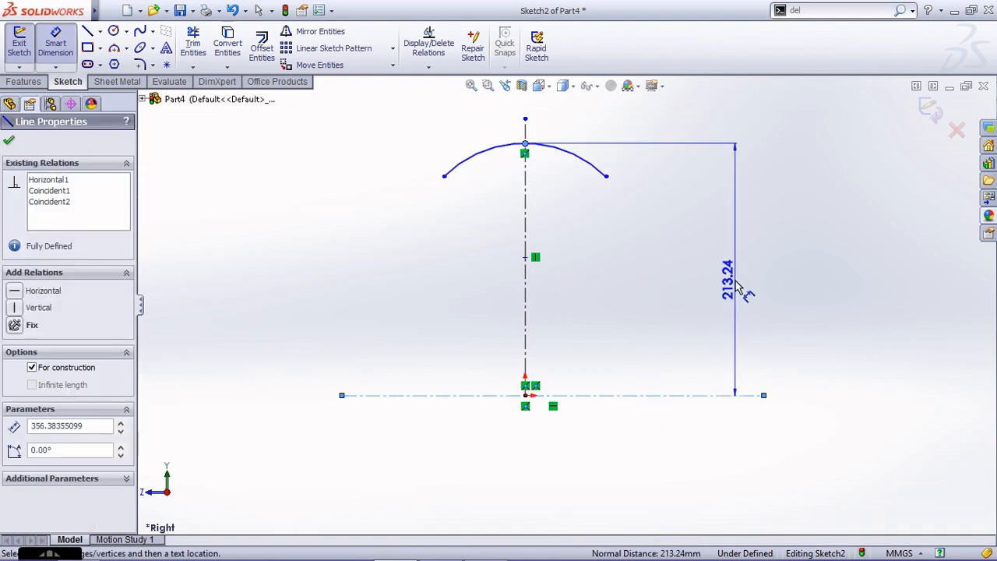
pyautogui.click(746, 285)
pyautogui.write('3')
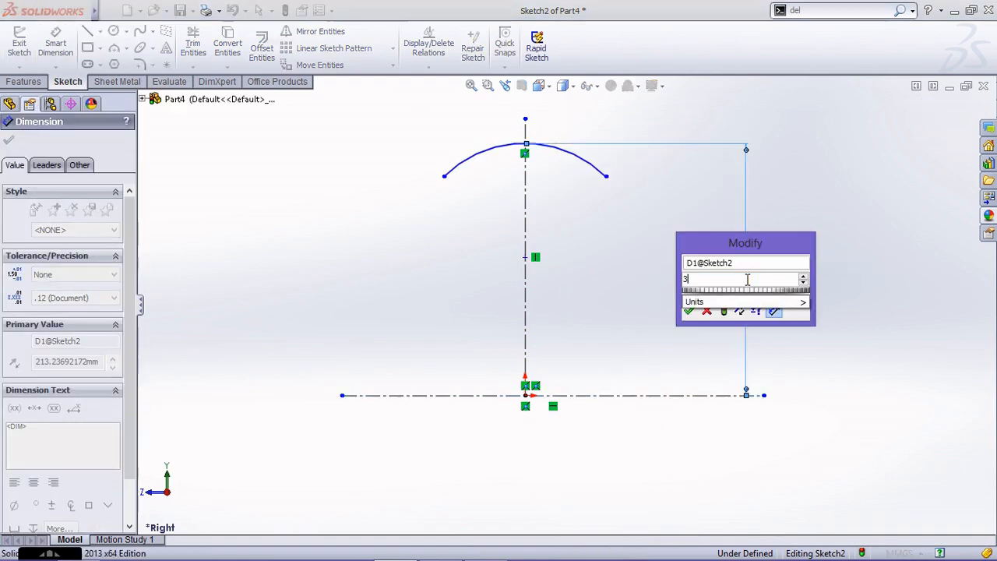
pyautogui.write('20/2')
pyautogui.press('Return')
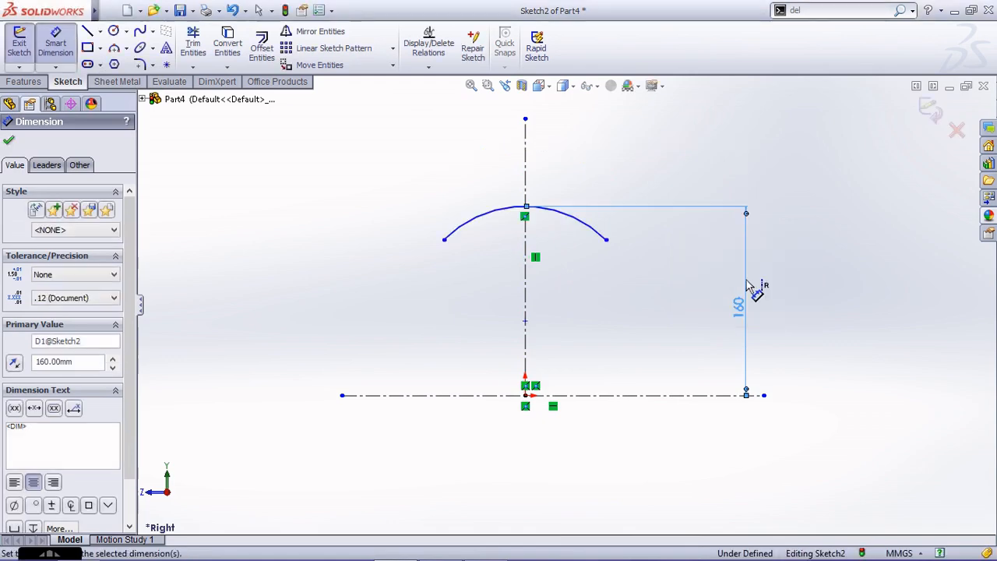
# - Add a doubled distance dimension of 70 mm from the arc's right endpoint about the vertical centerline
pyautogui.click(607, 241)
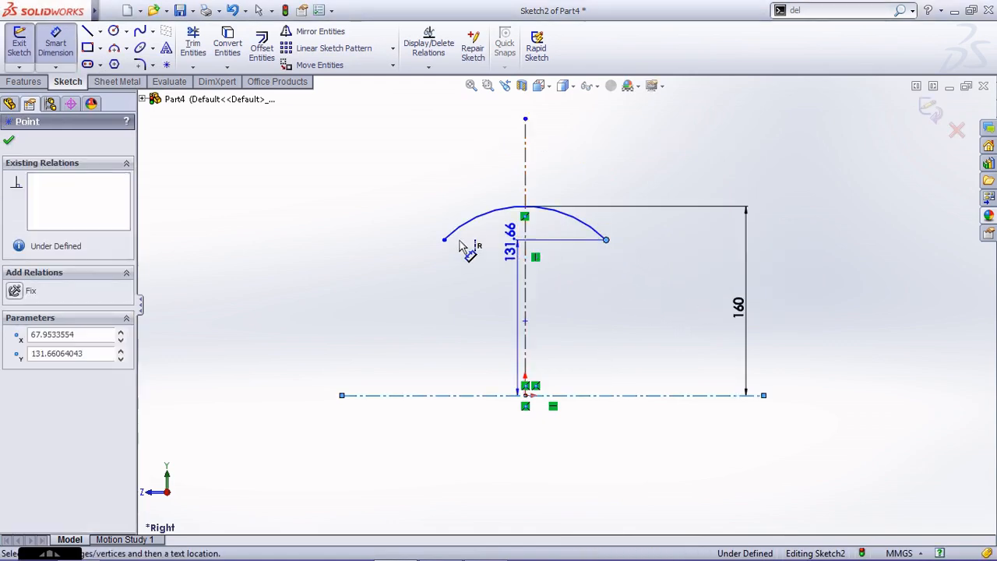
pyautogui.click(528, 239)
pyautogui.click(492, 176)
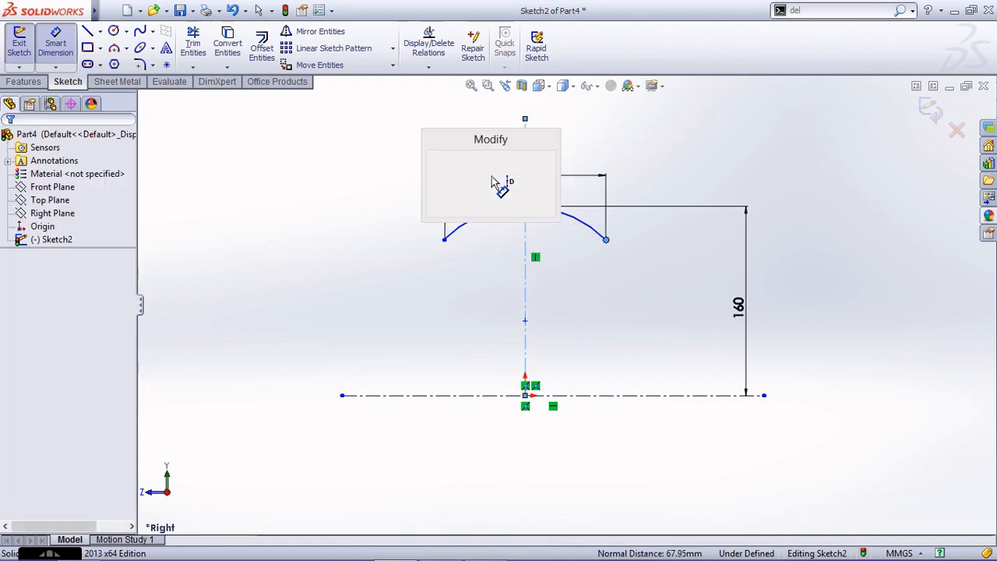
pyautogui.write('70')
pyautogui.press('Return')
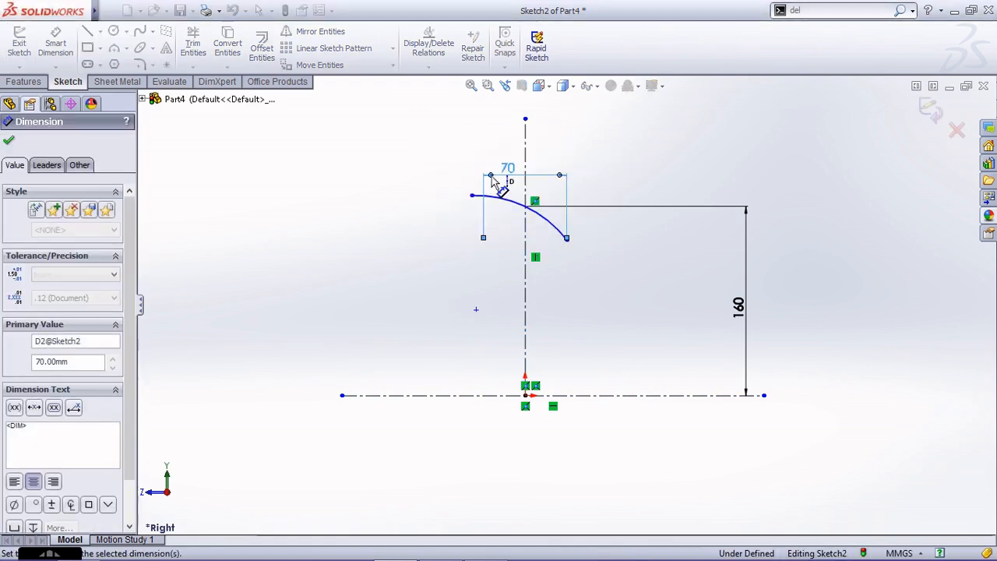
pyautogui.press('Escape')
# - Make the arc's two endpoints symmetric about the vertical centerline
pyautogui.click(566, 239)
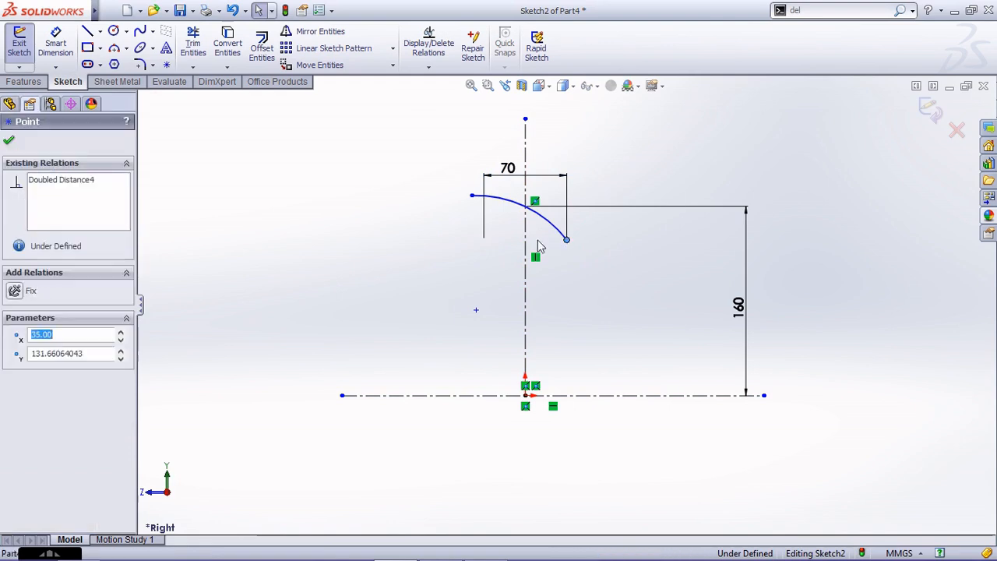
pyautogui.keyDown('ctrl'); pyautogui.click(530, 248); pyautogui.keyUp('ctrl')
pyautogui.keyDown('ctrl'); pyautogui.click(473, 196); pyautogui.keyUp('ctrl')
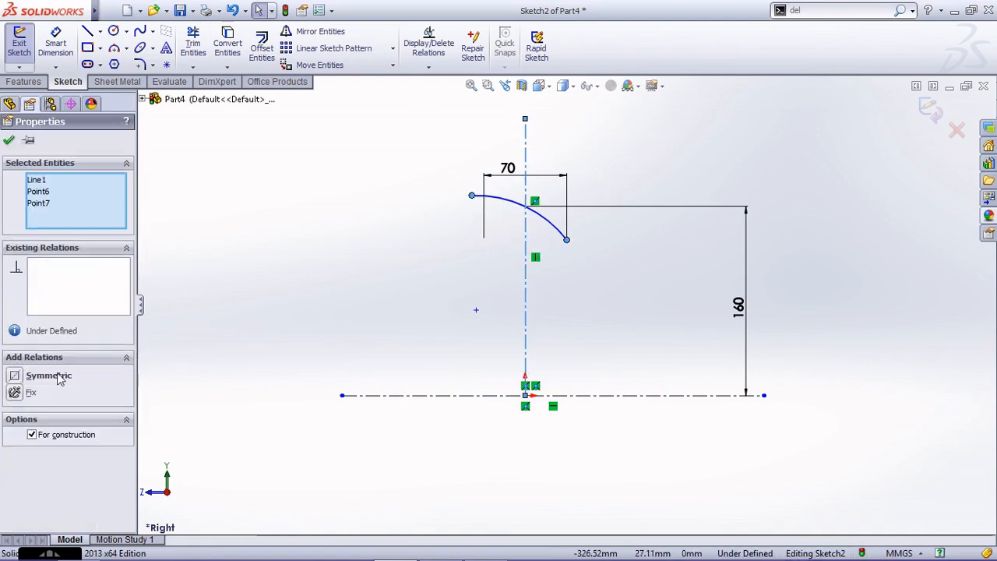
pyautogui.click(68, 377)
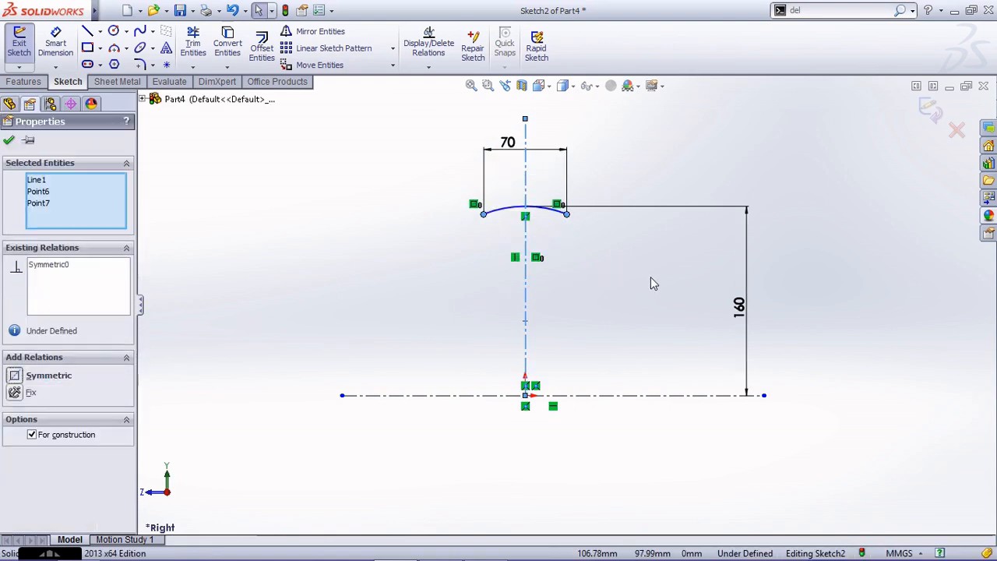
# - Dimension the height of the arc's right endpoint above the horizontal centerline as 156 mm
pyautogui.click(62, 46)
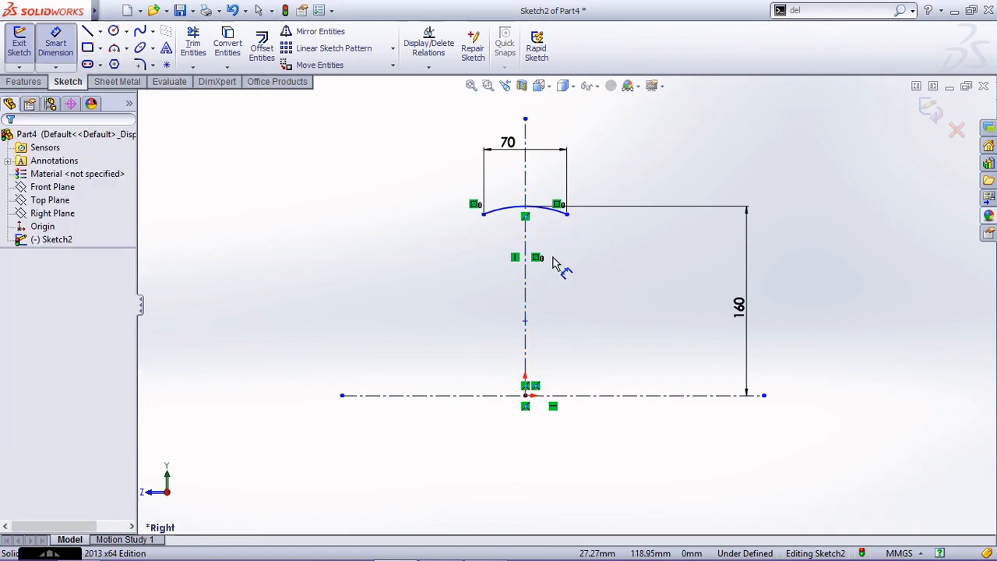
pyautogui.scroll(-1, 553, 263)
pyautogui.click(571, 218)
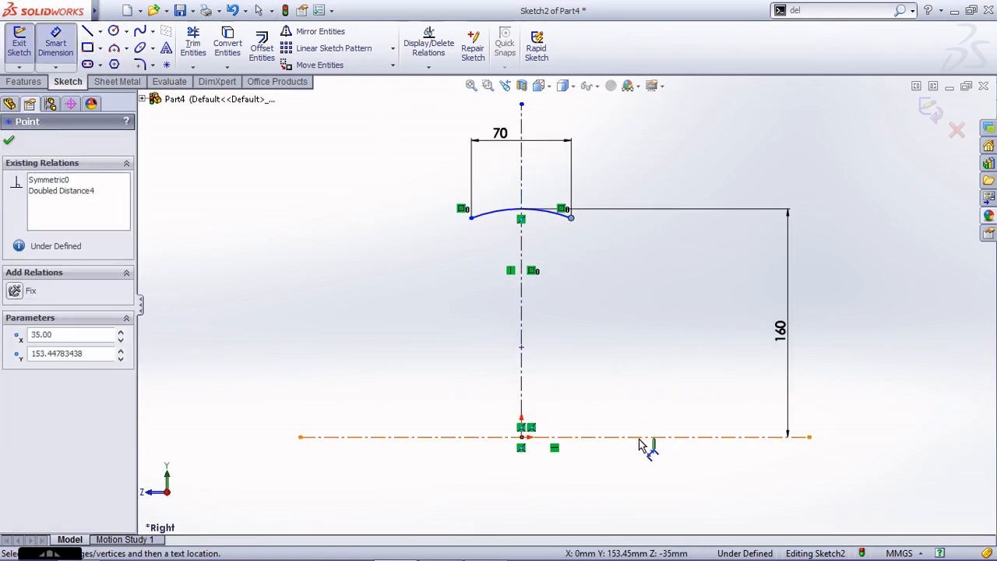
pyautogui.click(640, 437)
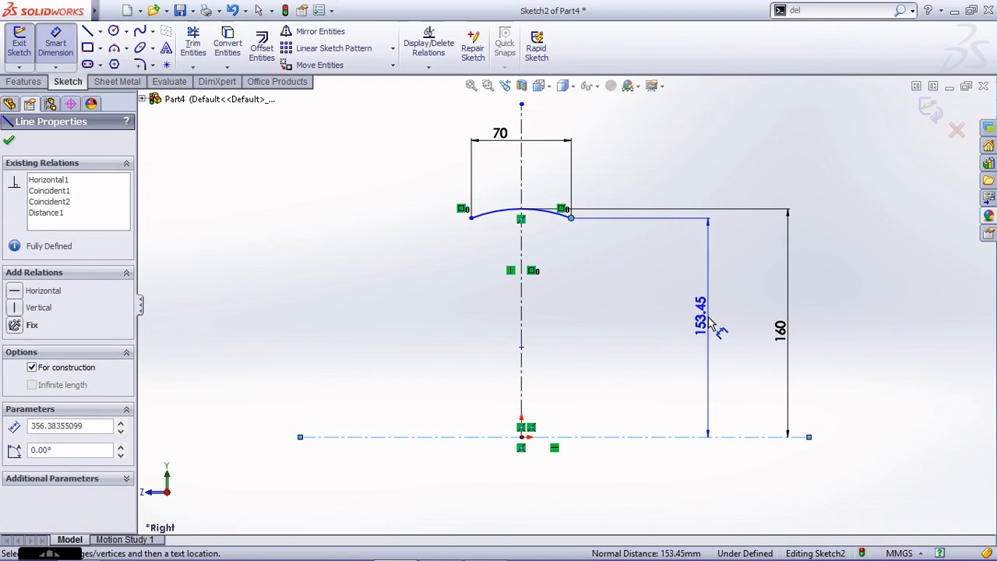
pyautogui.click(711, 322)
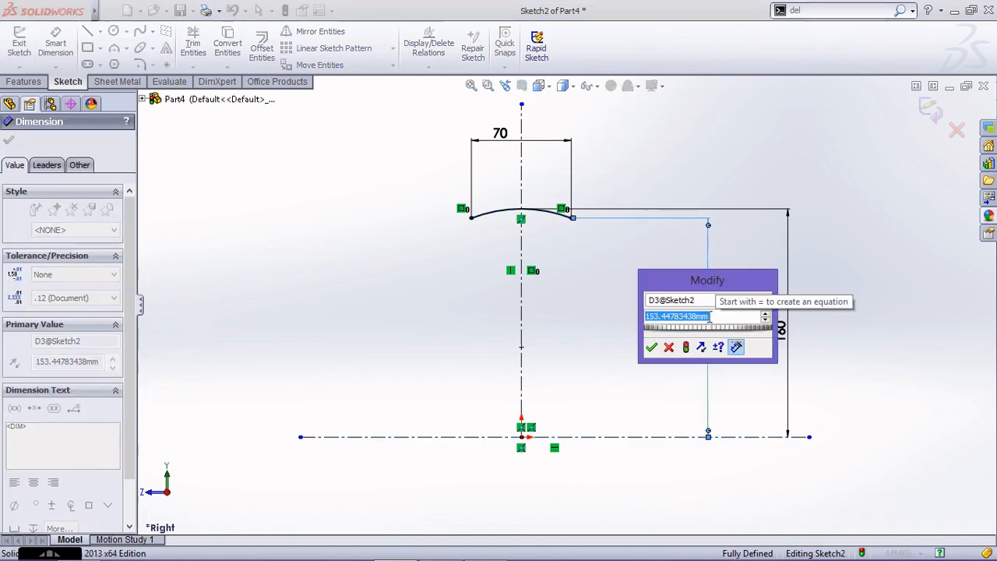
pyautogui.write('152')
pyautogui.press('Return')
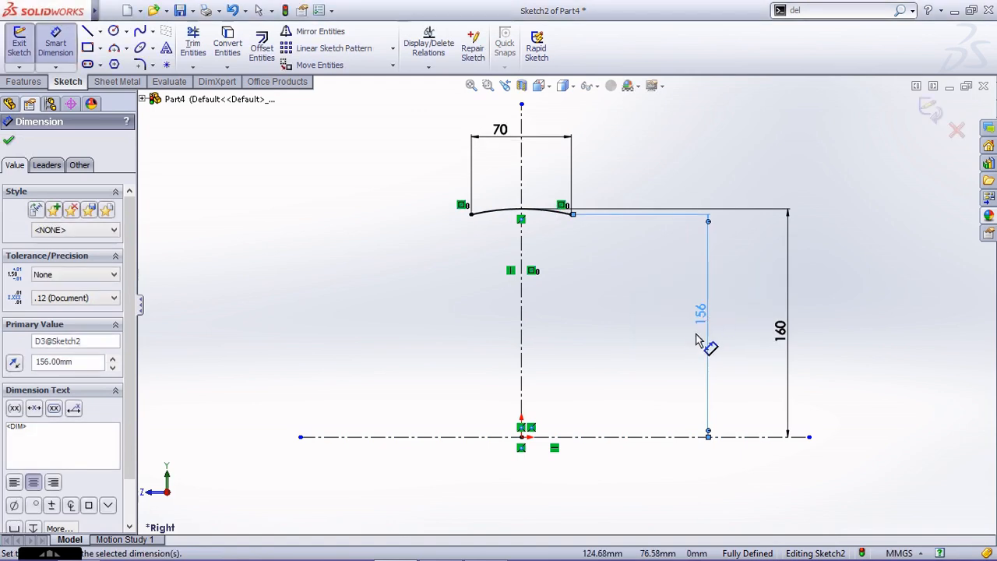
# - Close the profile under the arc with two vertical lines about 12 mm long joined by a horizontal line
pyautogui.scroll(-3, 690, 343)
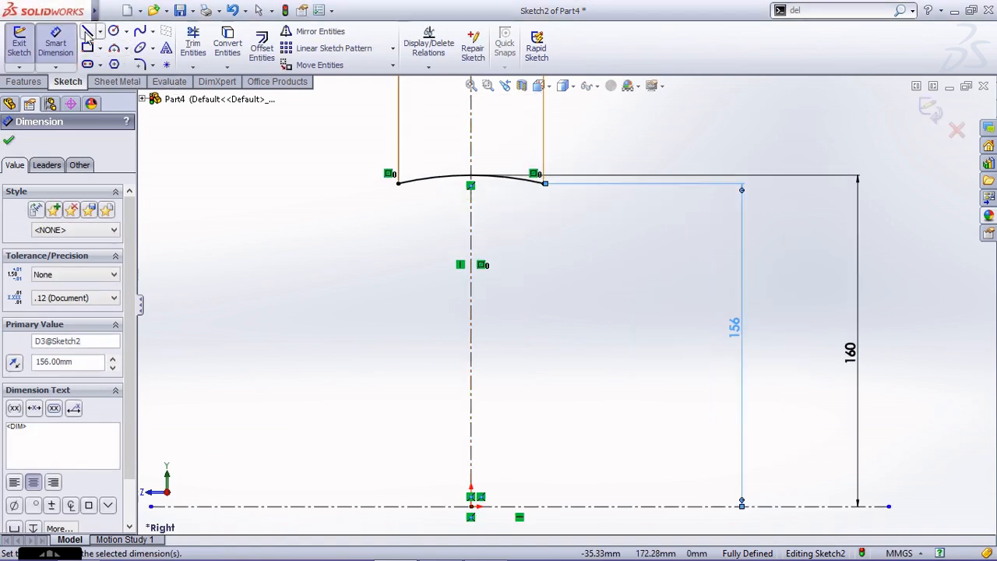
pyautogui.press('l')
pyautogui.click(399, 185)
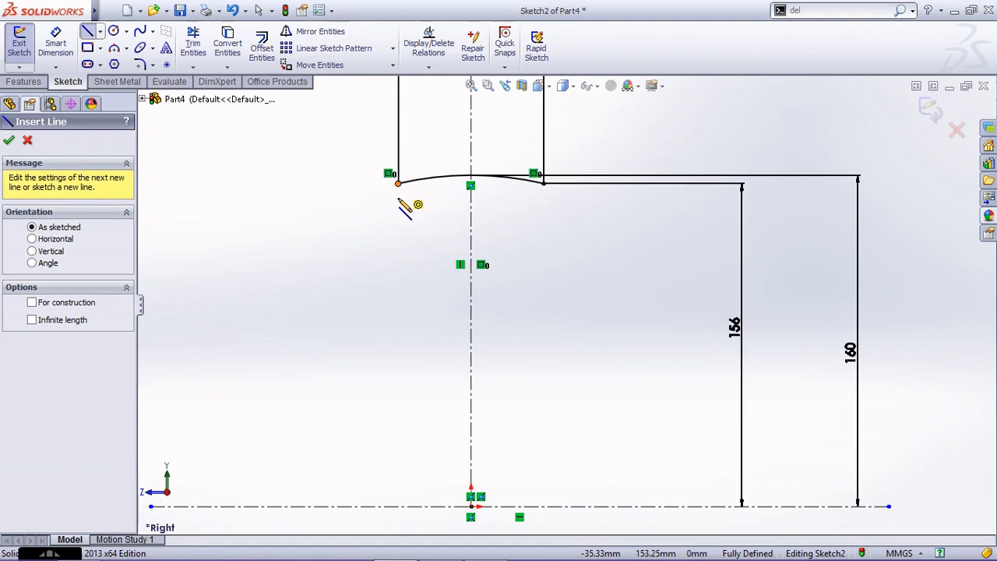
pyautogui.click(399, 208)
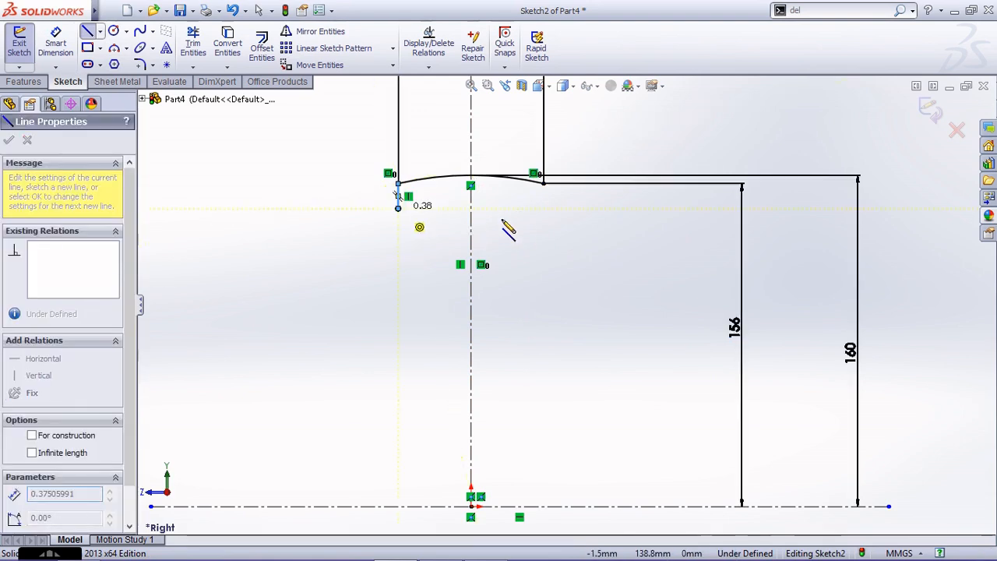
pyautogui.click(543, 208)
pyautogui.click(543, 185)
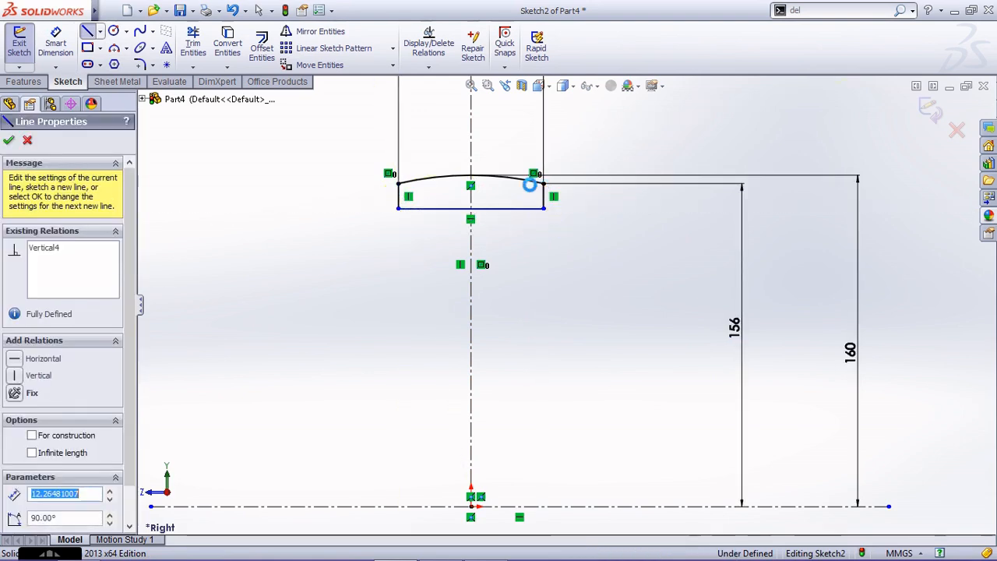
# - Dimension the height of the profile's lower right corner above the horizontal centerline as 150 mm
pyautogui.press('d')
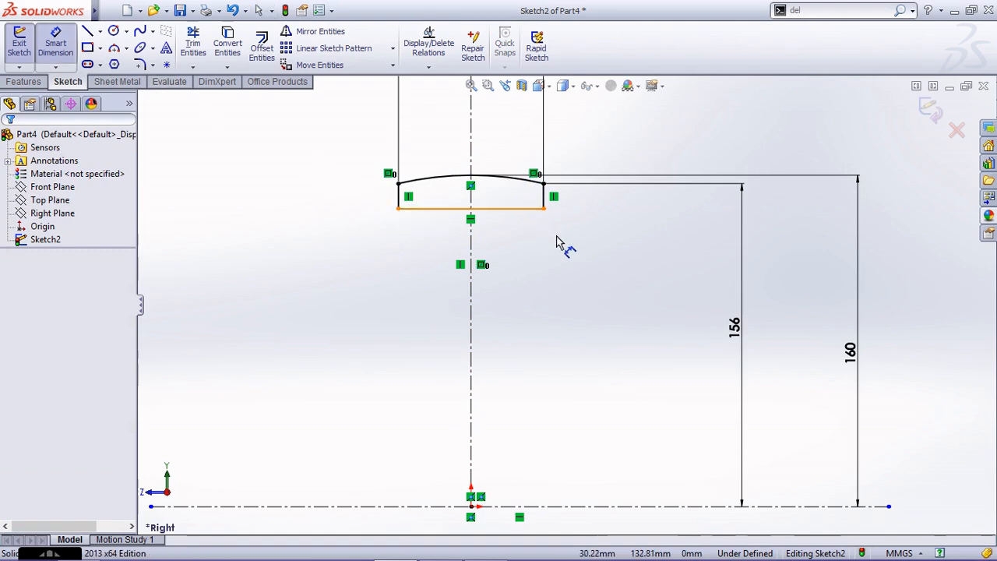
pyautogui.click(546, 213)
pyautogui.scroll(2, 576, 215)
pyautogui.click(634, 449)
pyautogui.click(674, 347)
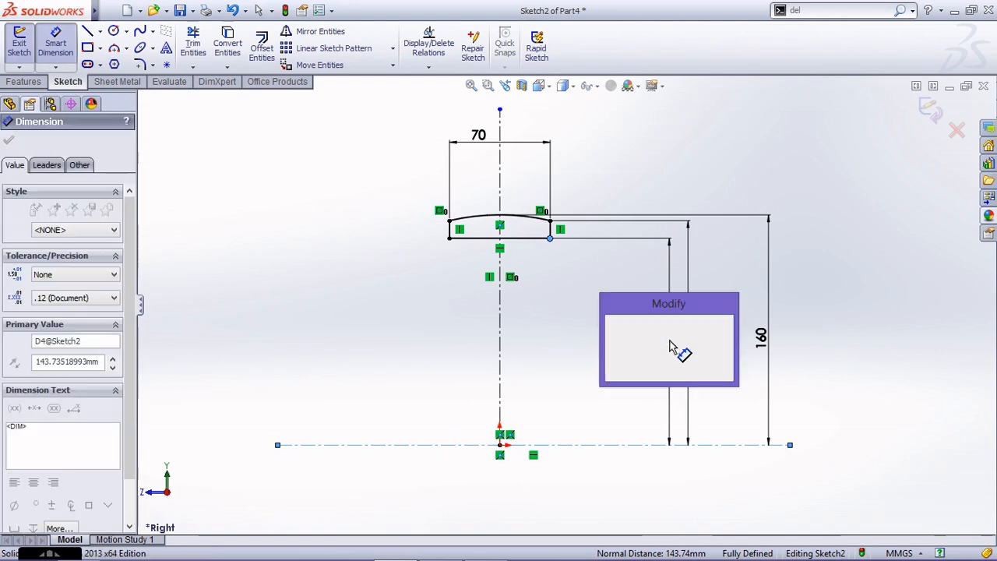
pyautogui.press('Return')
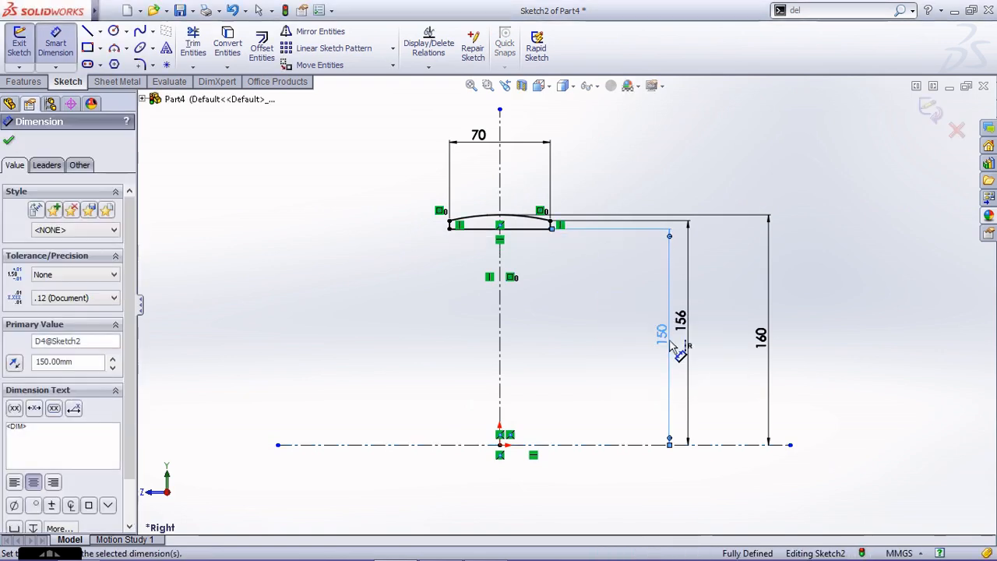
# - Draw a shallow three-point arc between the rim profile's two lower corners, bulging downward about 8.5 mm below the horizontal line
pyautogui.scroll(-3, 508, 243)
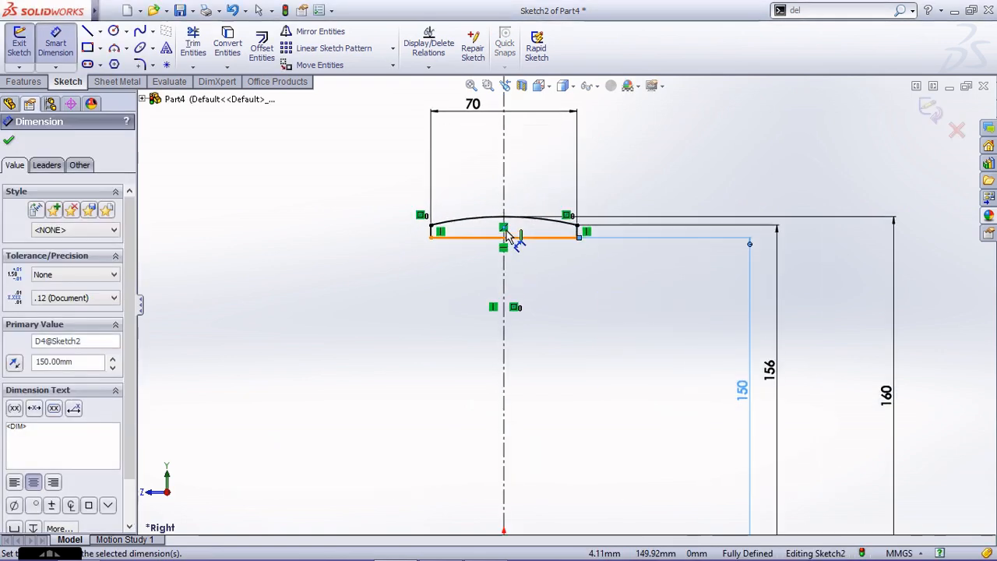
pyautogui.scroll(-1, 601, 243)
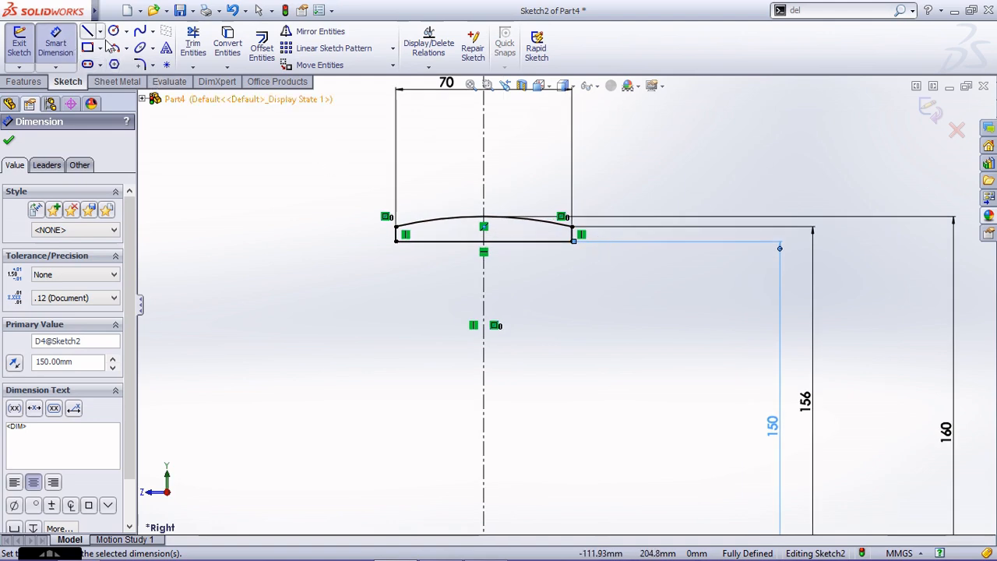
pyautogui.click(114, 48)
pyautogui.click(396, 241)
pyautogui.click(573, 241)
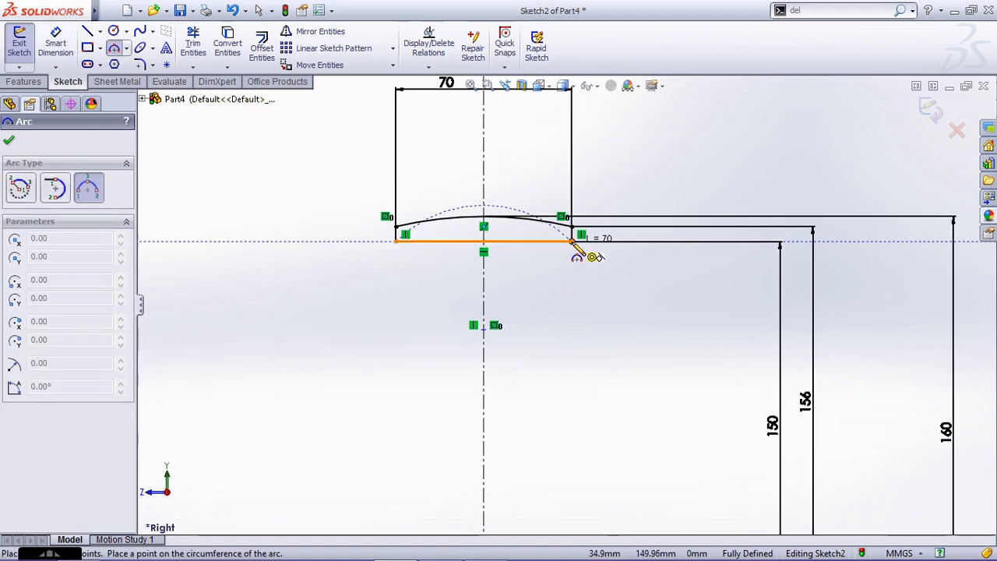
pyautogui.click(516, 265)
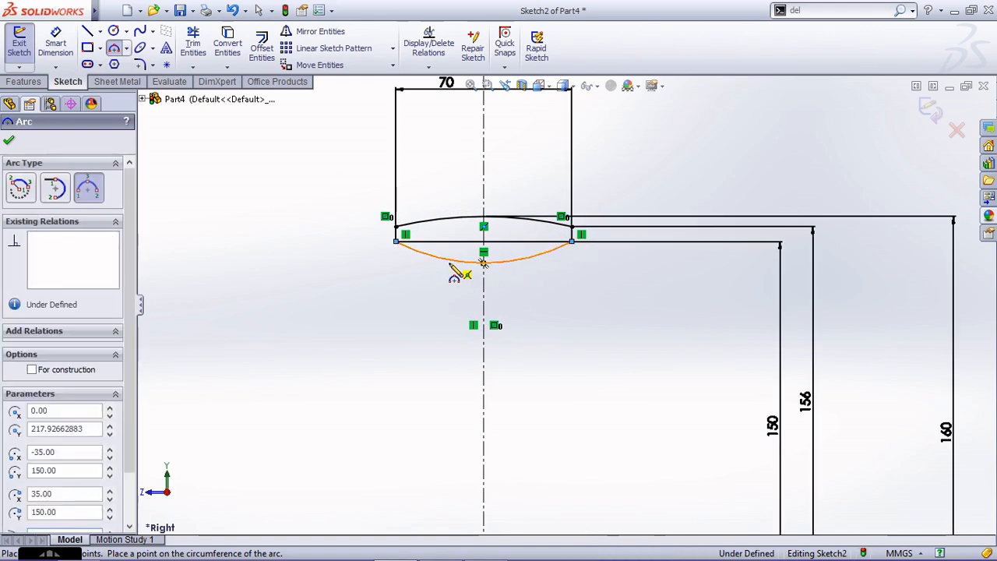
# - Draw a smaller downward-bulging three-point arc about 28 mm wide below the shallow arc, with both endpoints on it
pyautogui.click(449, 261)
pyautogui.click(515, 270)
pyautogui.click(508, 289)
pyautogui.press('Escape')
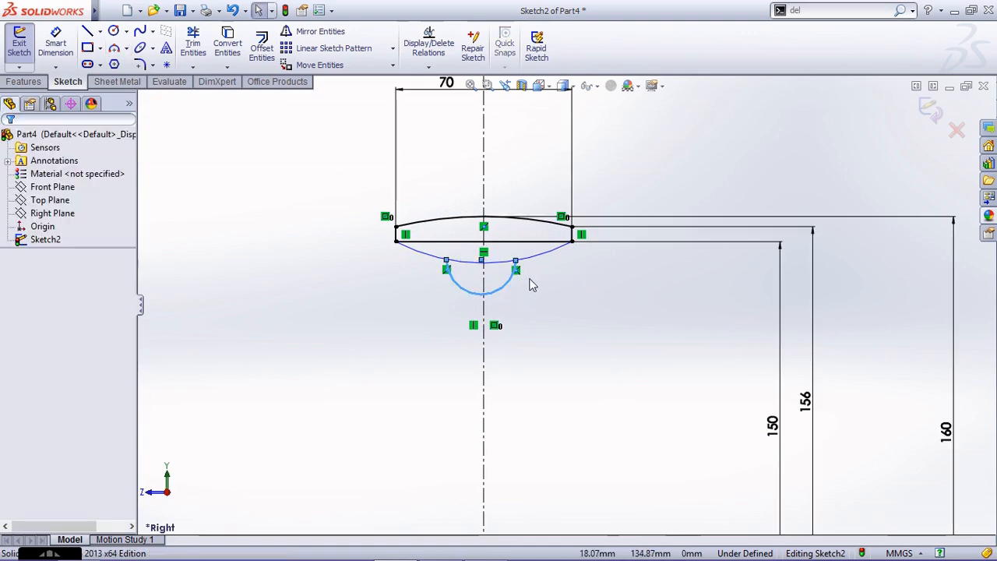
# - Make the smaller arc's two endpoints symmetric about the vertical centerline
pyautogui.scroll(-2, 525, 277)
pyautogui.scroll(-2, 428, 236)
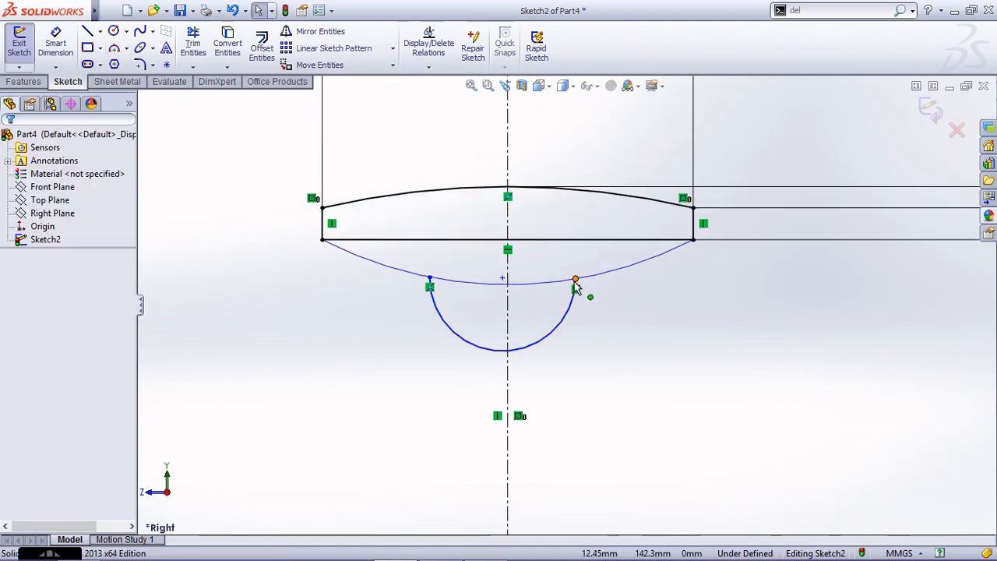
pyautogui.click(575, 279)
pyautogui.click(508, 304)
pyautogui.keyDown('ctrl'); pyautogui.click(430, 279); pyautogui.keyUp('ctrl')
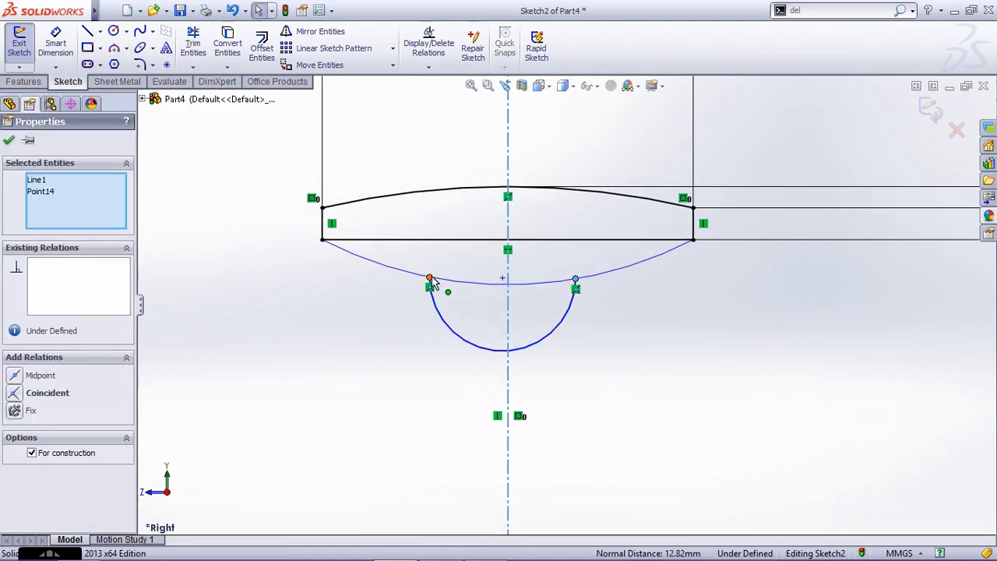
pyautogui.keyDown('ctrl'); pyautogui.click(430, 277); pyautogui.keyUp('ctrl')
pyautogui.click(48, 375)
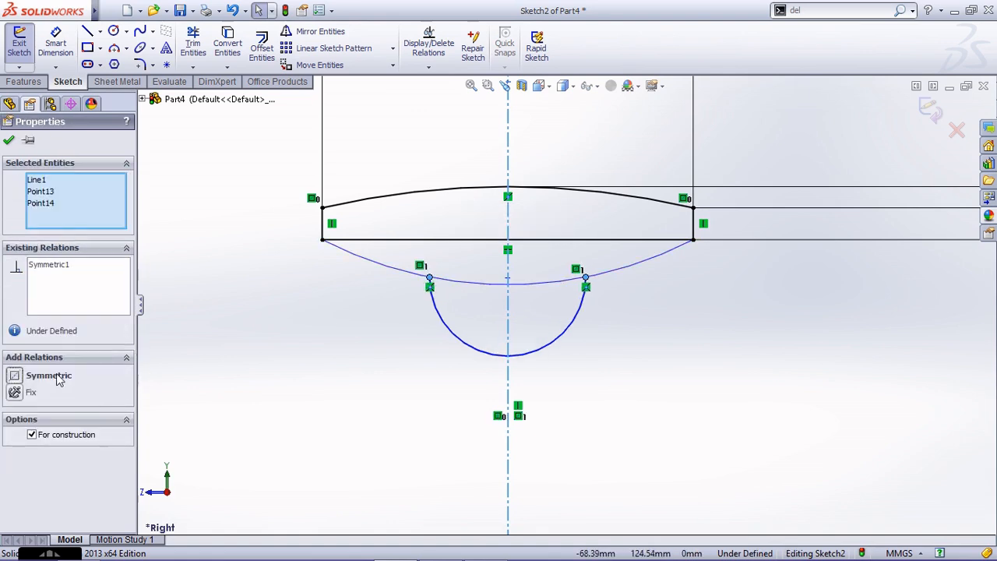
pyautogui.click(328, 349)
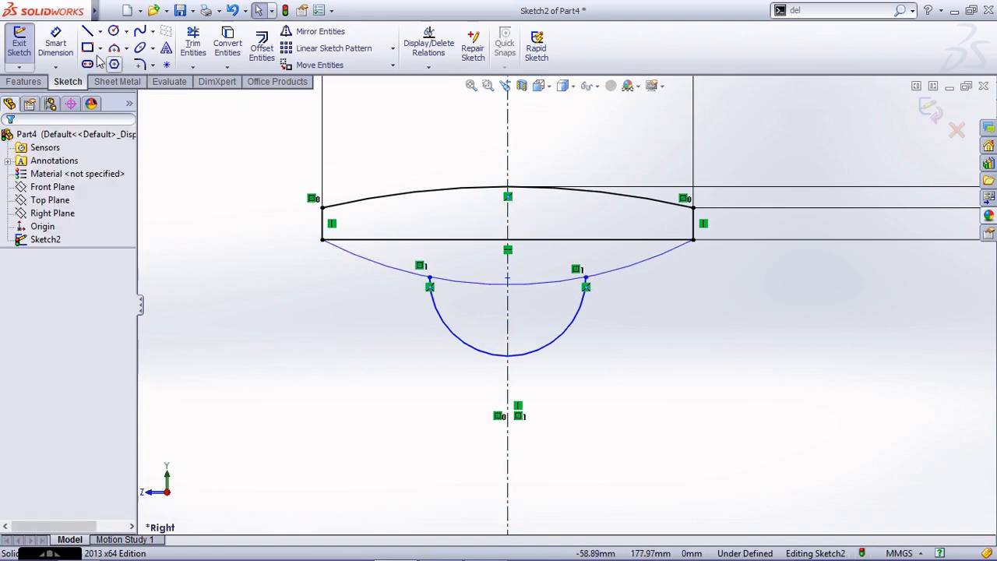
# - Dimension the vertical distance between the smaller arc's right endpoint and the profile's lower right corner as 2 mm
pyautogui.click(55, 42)
pyautogui.click(586, 278)
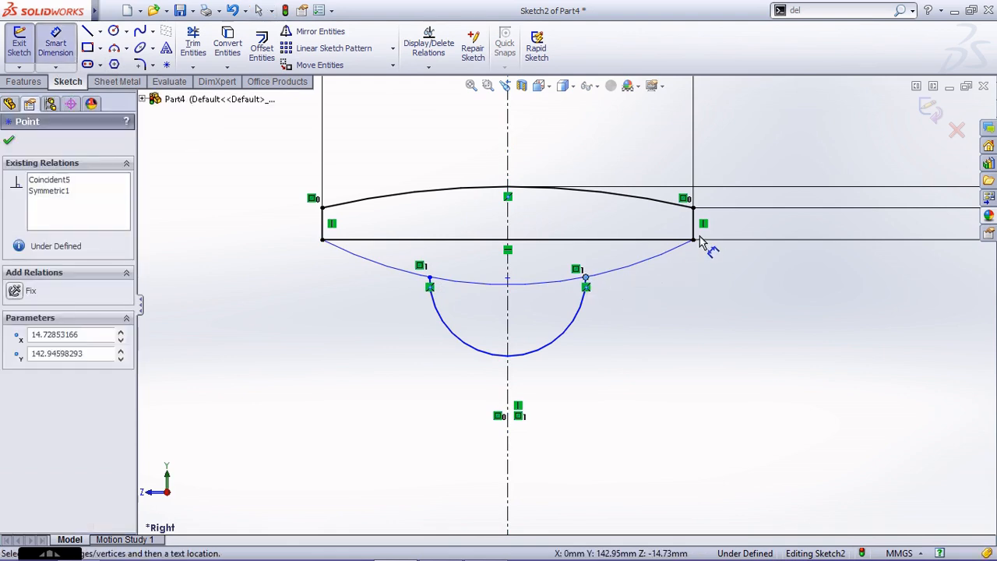
pyautogui.click(693, 240)
pyautogui.click(760, 258)
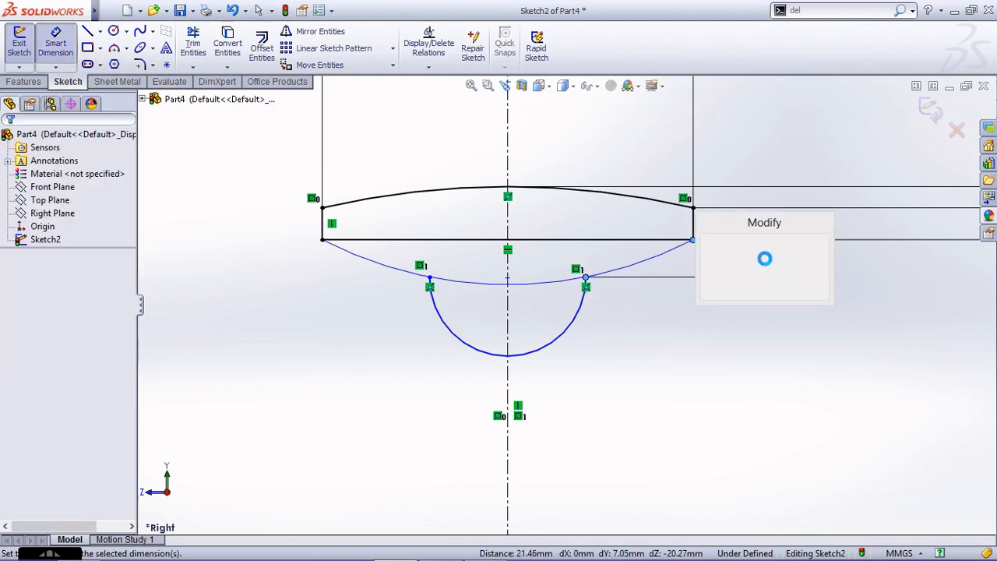
pyautogui.write('2')
pyautogui.press('Return')
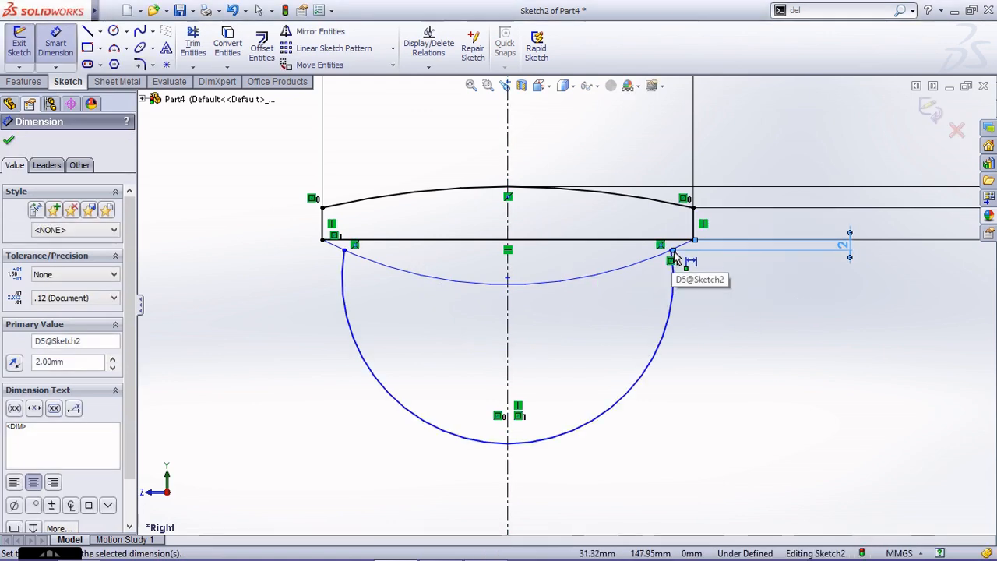
pyautogui.press('Escape')
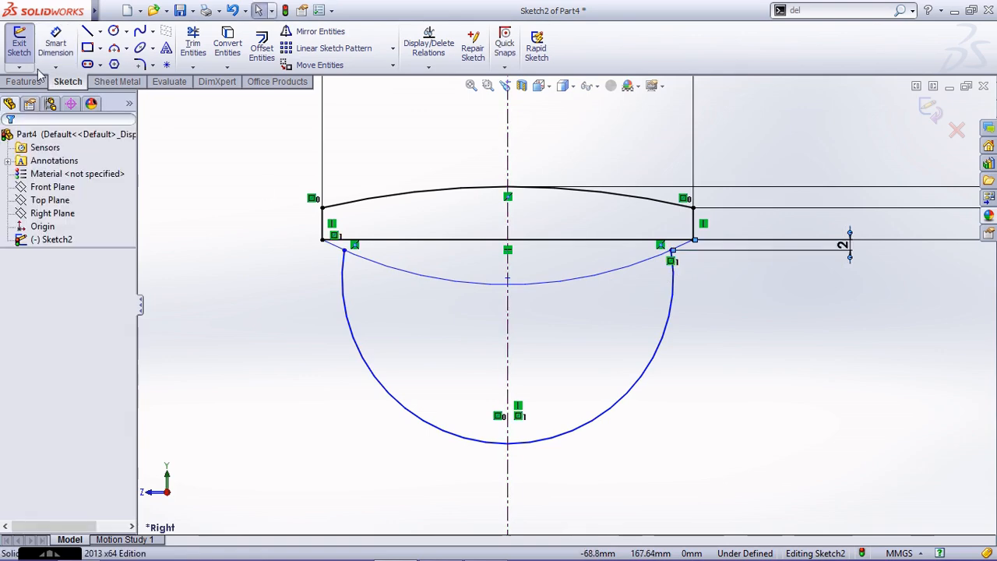
# - Dimension the horizontal distance between the smaller arc's two endpoints as 16 mm
pyautogui.click(344, 251)
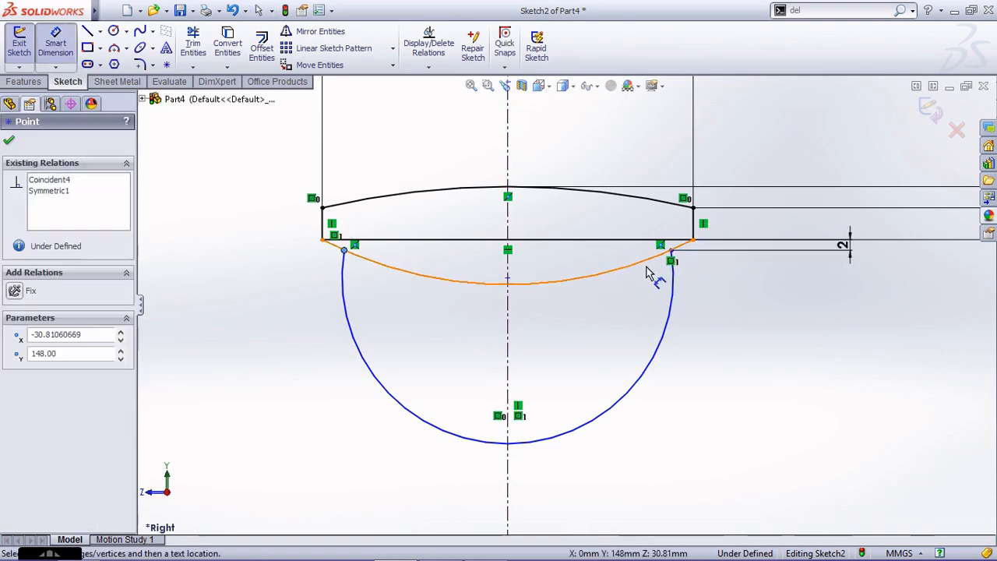
pyautogui.click(672, 252)
pyautogui.scroll(3, 559, 303)
pyautogui.scroll(1, 559, 303)
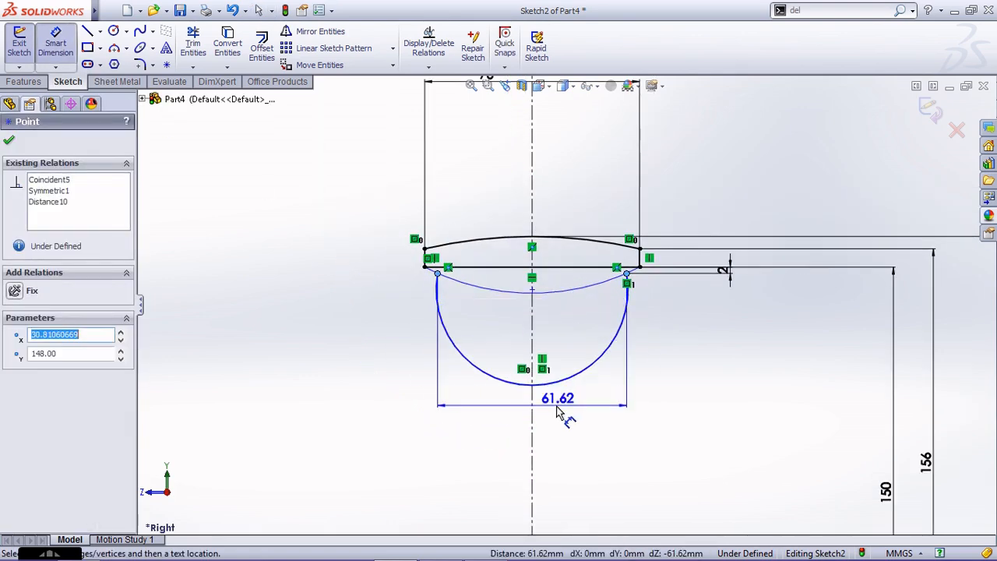
pyautogui.click(552, 408)
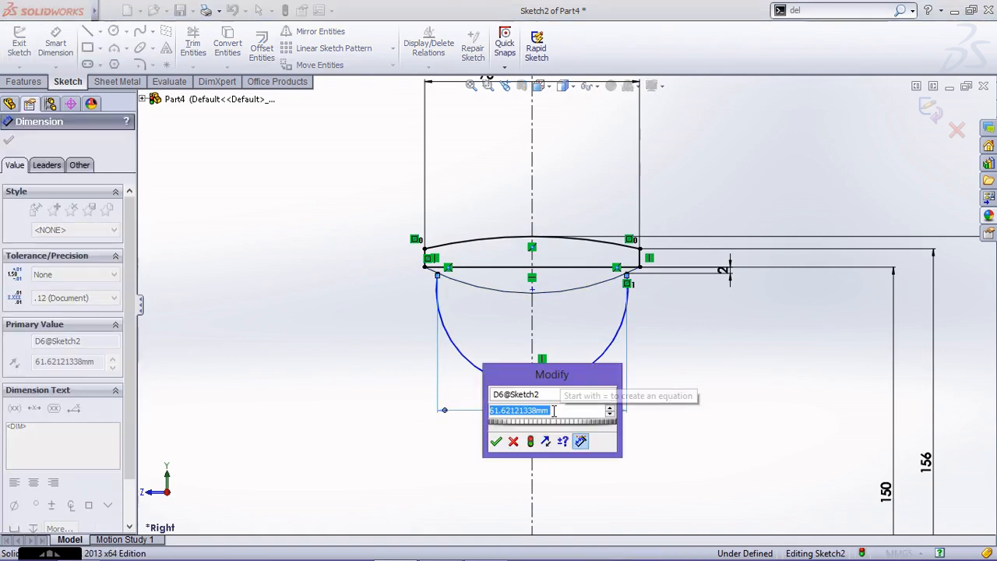
pyautogui.write('16')
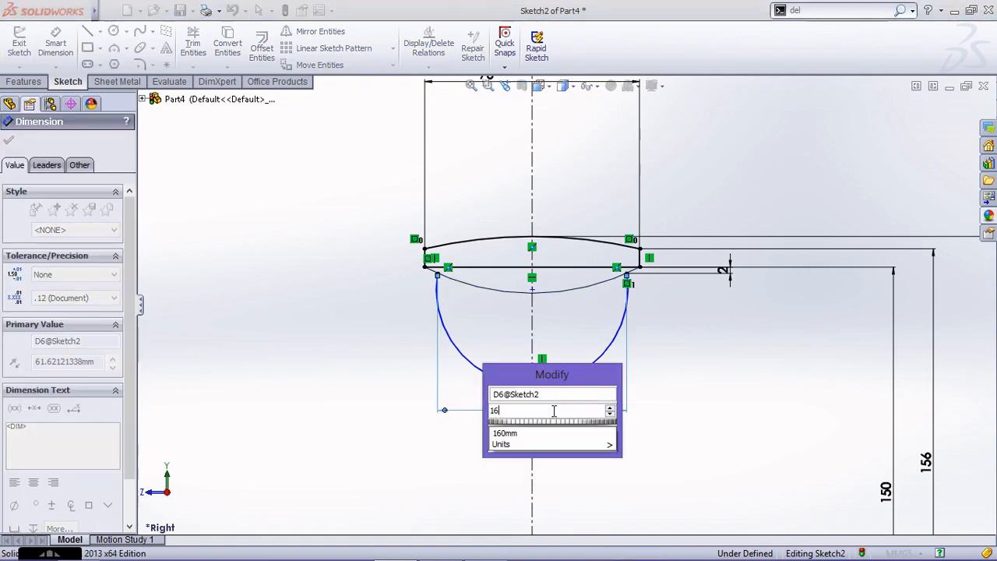
pyautogui.press('Return')
# - Dimension the height of the smaller arc's midpoint above the horizontal centerline as 280/2 (140 mm)
pyautogui.scroll(-4, 553, 306)
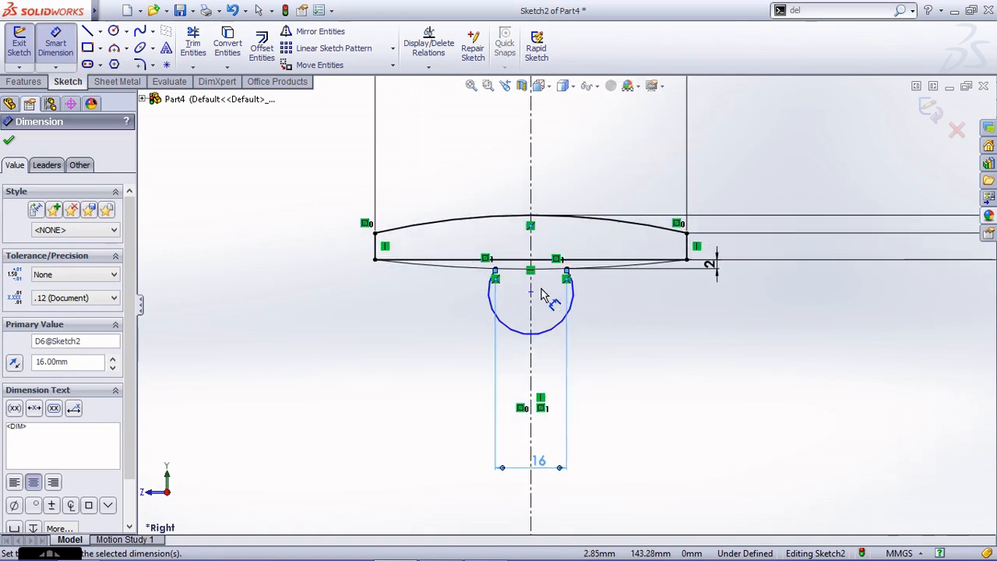
pyautogui.rightClick(542, 364)
pyautogui.click(556, 527)
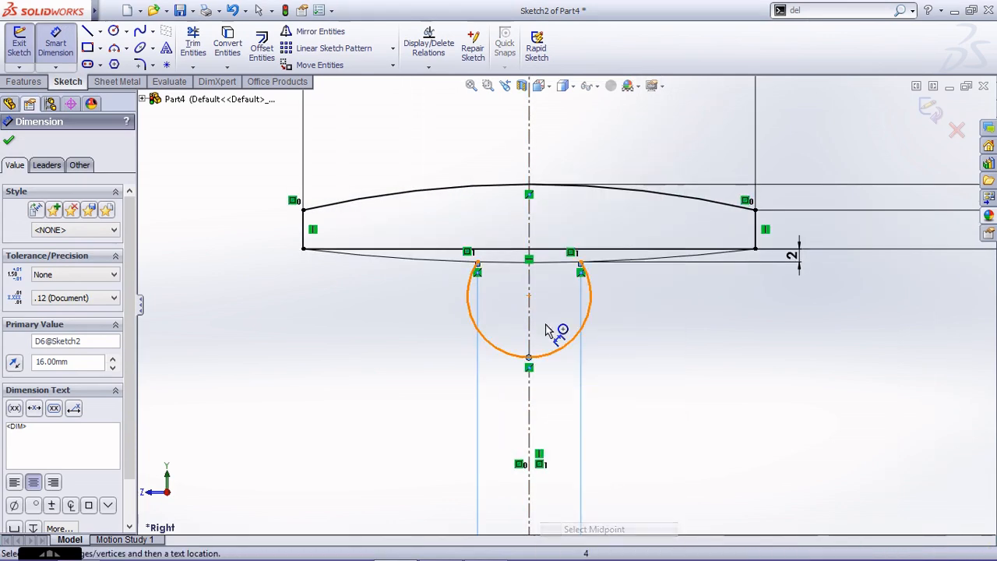
pyautogui.scroll(3, 537, 278)
pyautogui.scroll(5, 537, 278)
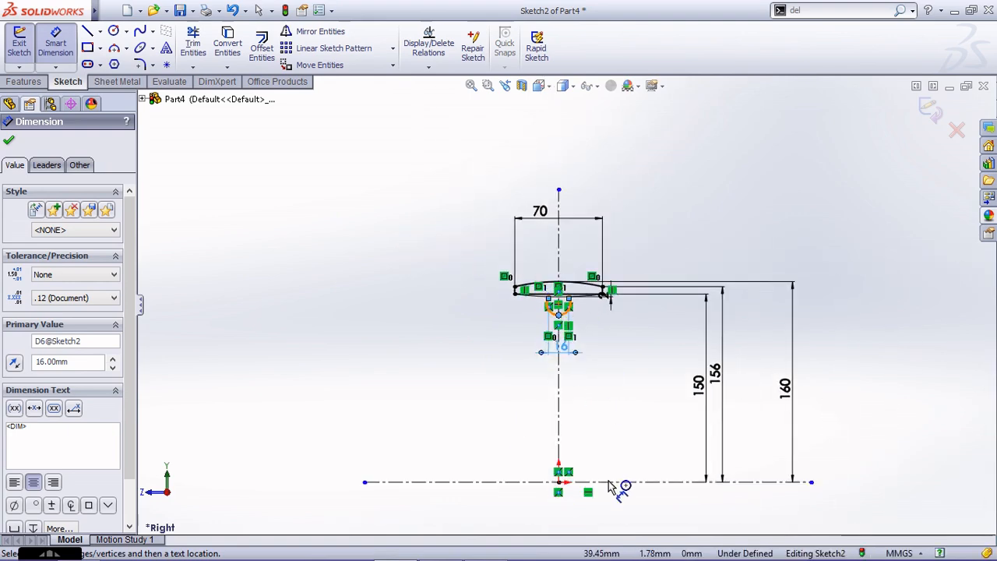
pyautogui.click(623, 482)
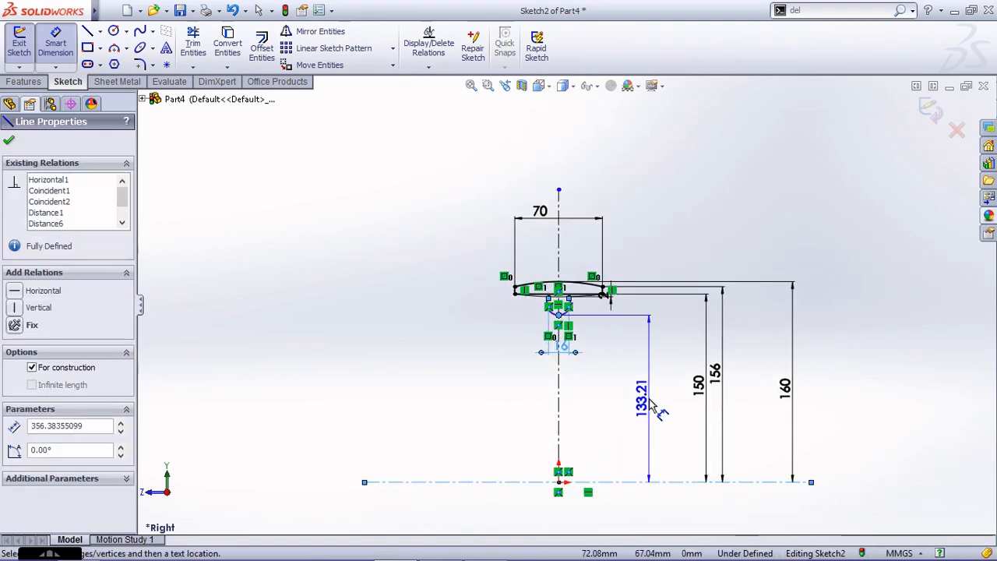
pyautogui.click(655, 406)
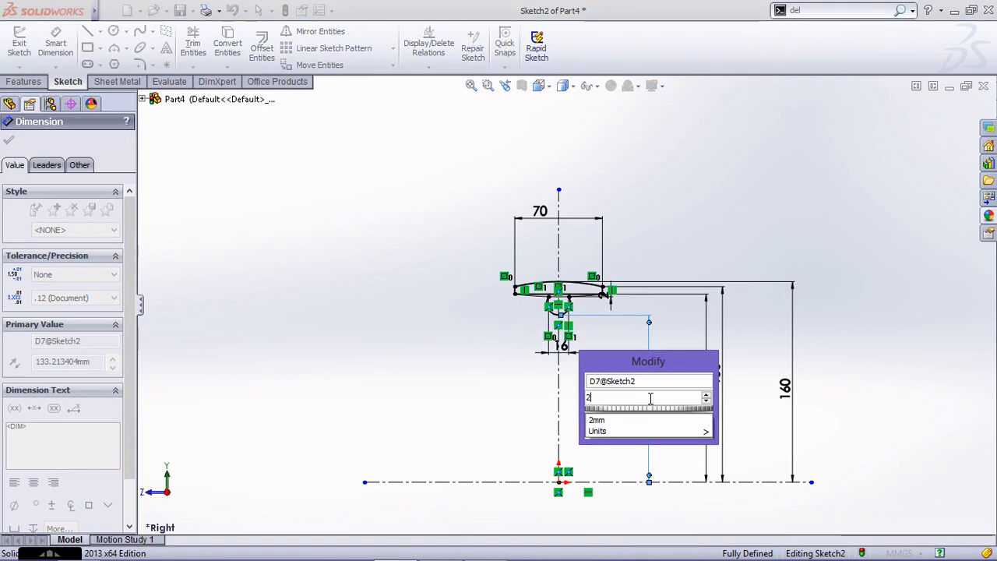
pyautogui.write('280/2')
pyautogui.press('Return')
# - Trim away the profile's horizontal line and the part of the shallow arc between the smaller arc's endpoints
pyautogui.scroll(-5, 582, 325)
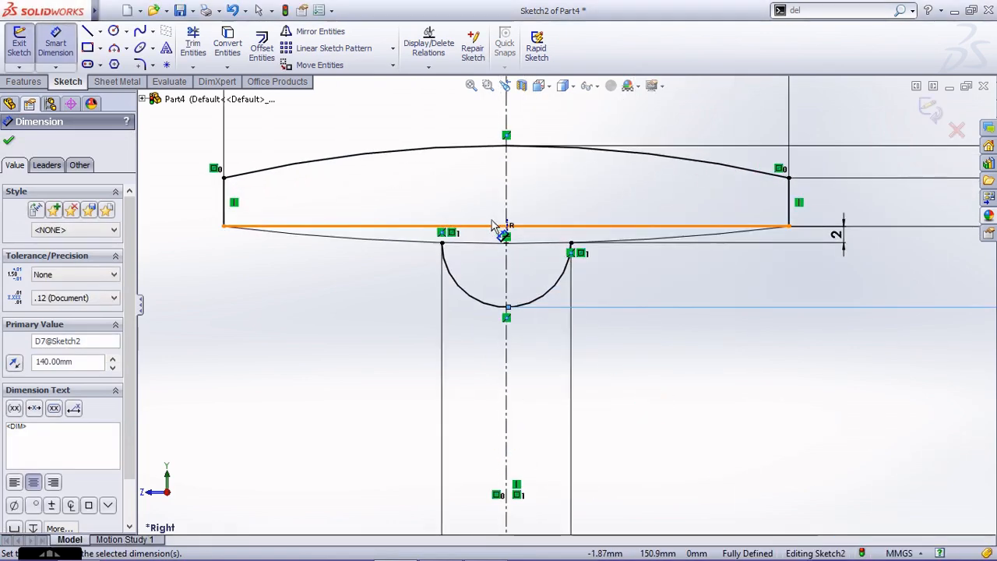
pyautogui.click(193, 43)
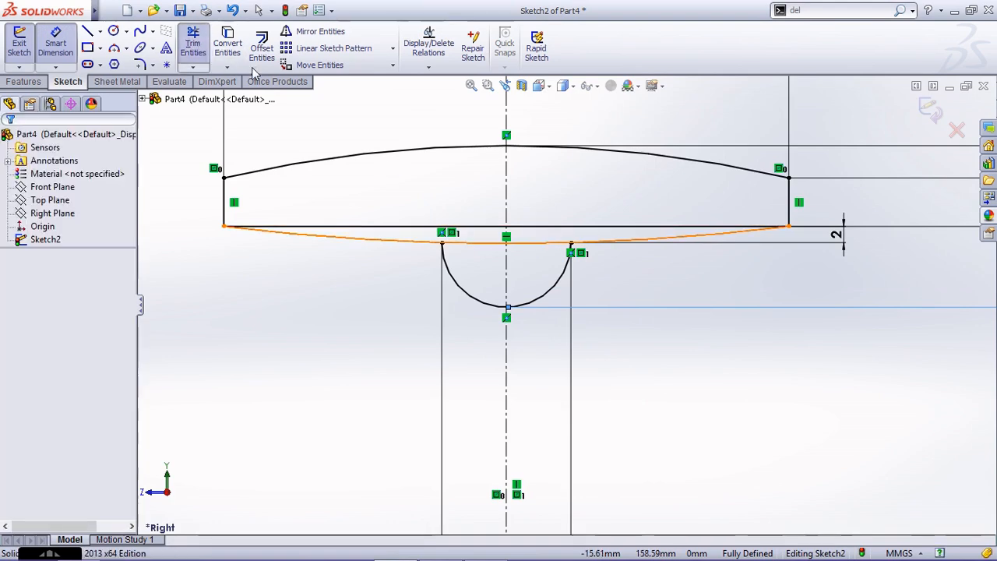
pyautogui.moveTo(474, 207)
pyautogui.mouseDown()
pyautogui.moveTo(474, 255)
pyautogui.moveTo(530, 223)
pyautogui.moveTo(540, 263)
pyautogui.mouseUp()
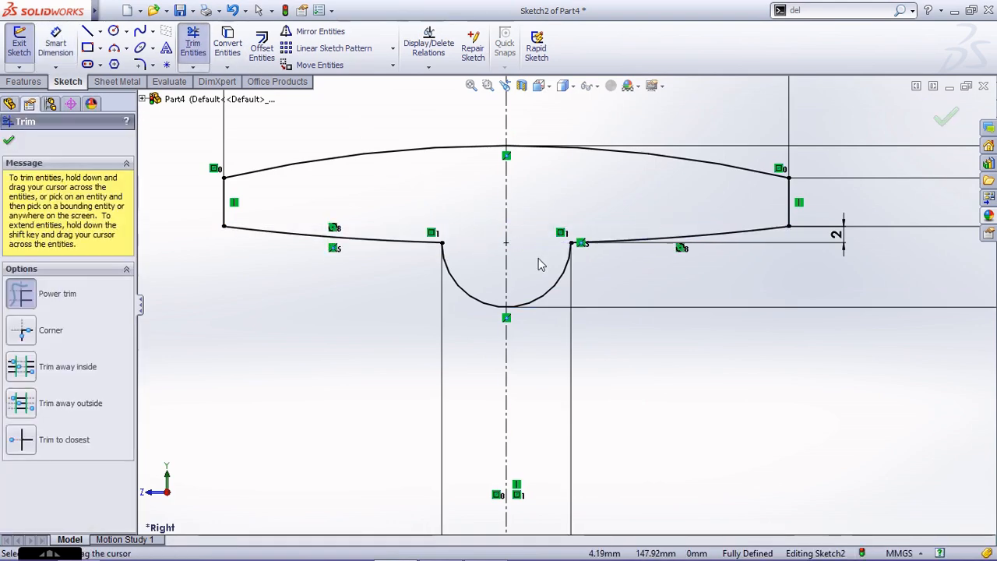
# - Sketch an open hub profile above the horizontal centerline: two vertical lines about 13 mm long, aligned with the rim's ends, joined by a horizontal line below
pyautogui.scroll(8, 546, 264)
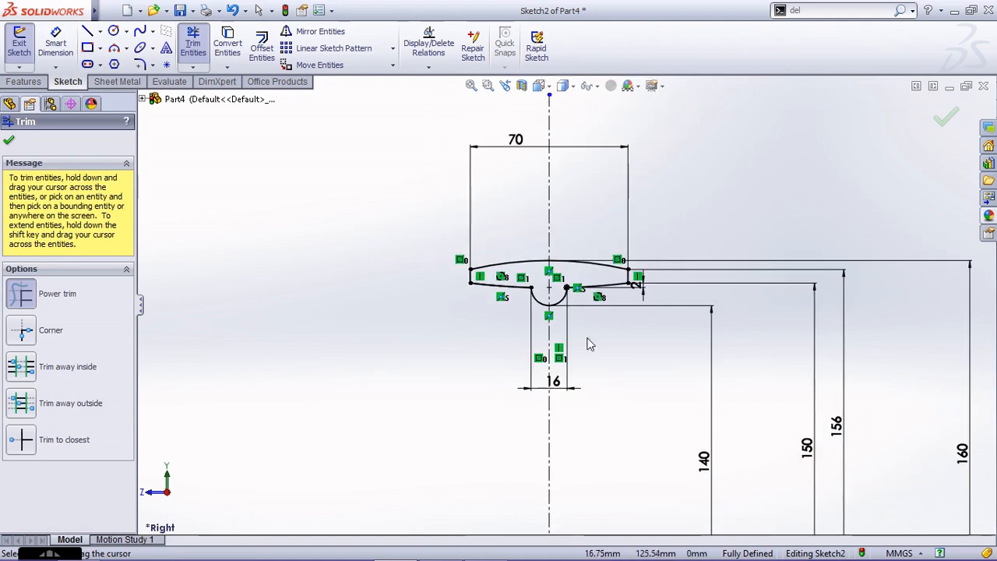
pyautogui.scroll(2, 552, 267)
pyautogui.scroll(-3, 585, 486)
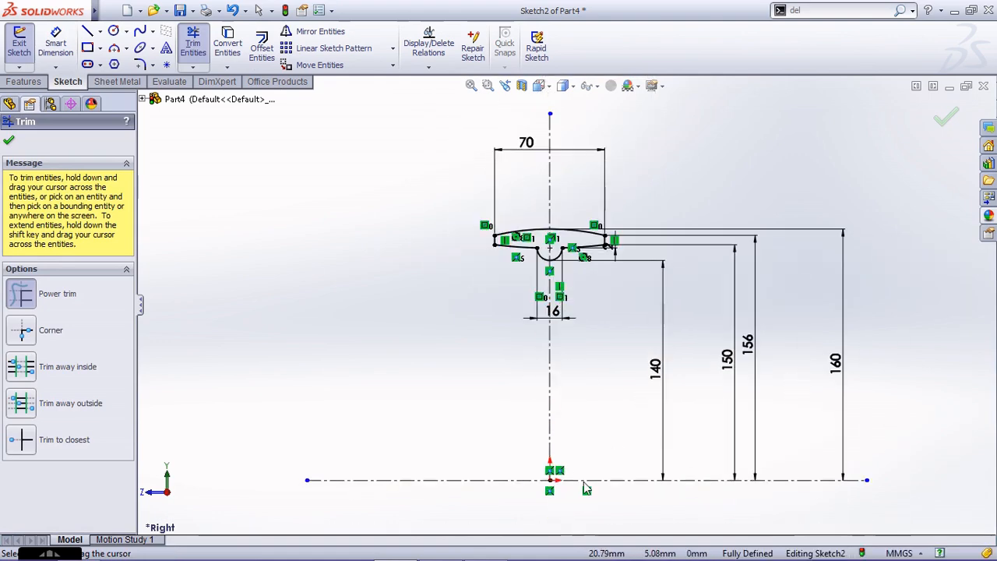
pyautogui.click(87, 32)
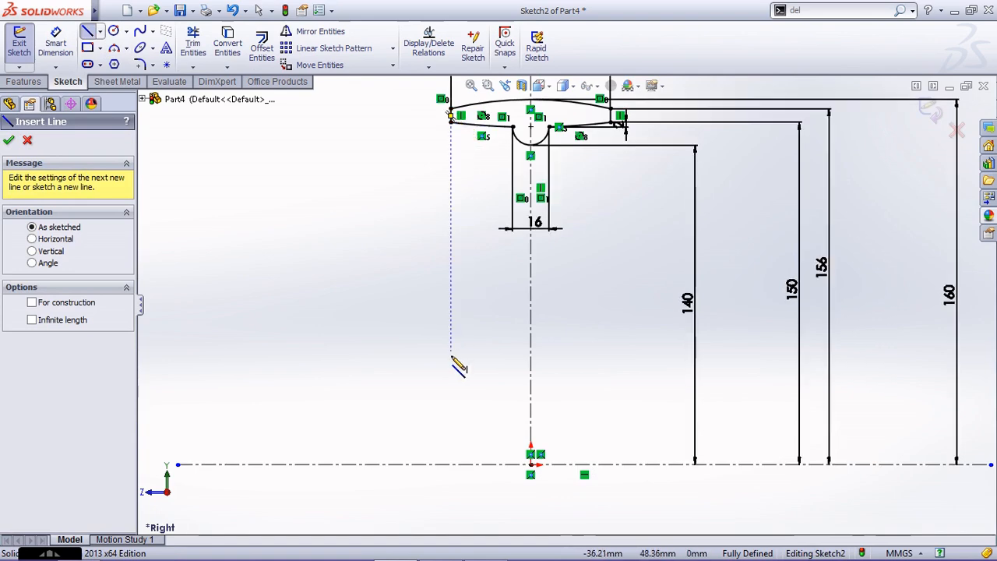
pyautogui.click(450, 390)
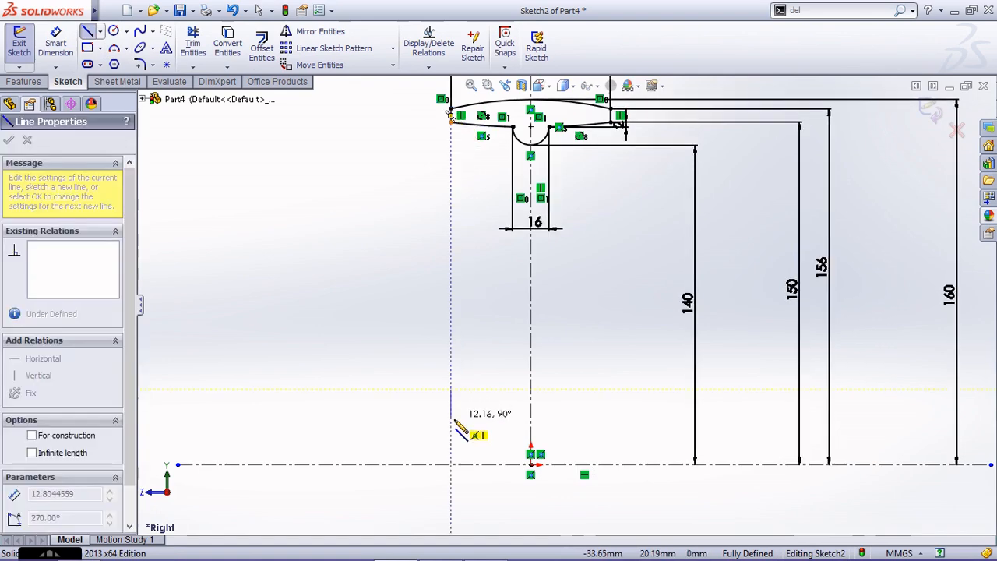
pyautogui.click(450, 419)
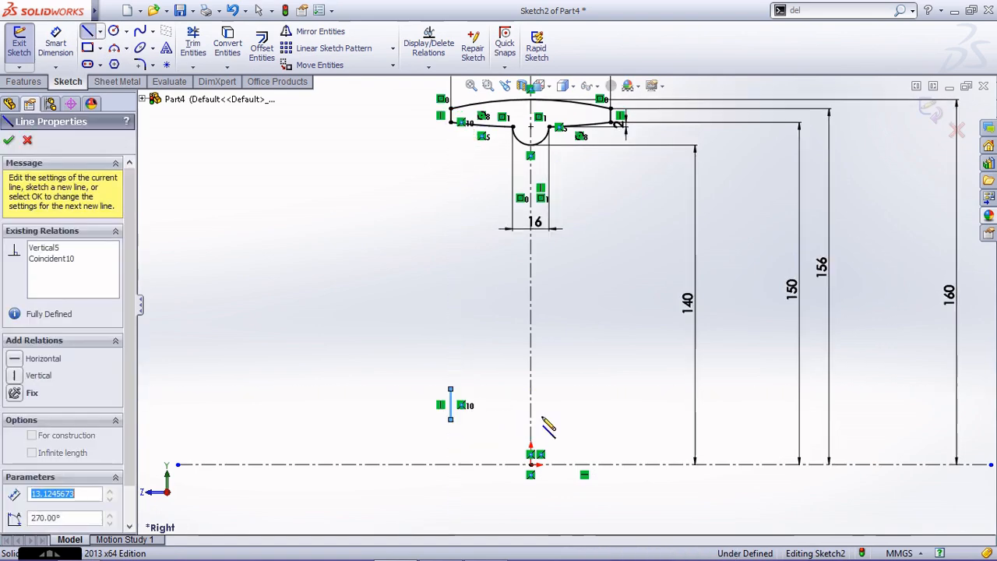
pyautogui.click(610, 420)
pyautogui.click(610, 389)
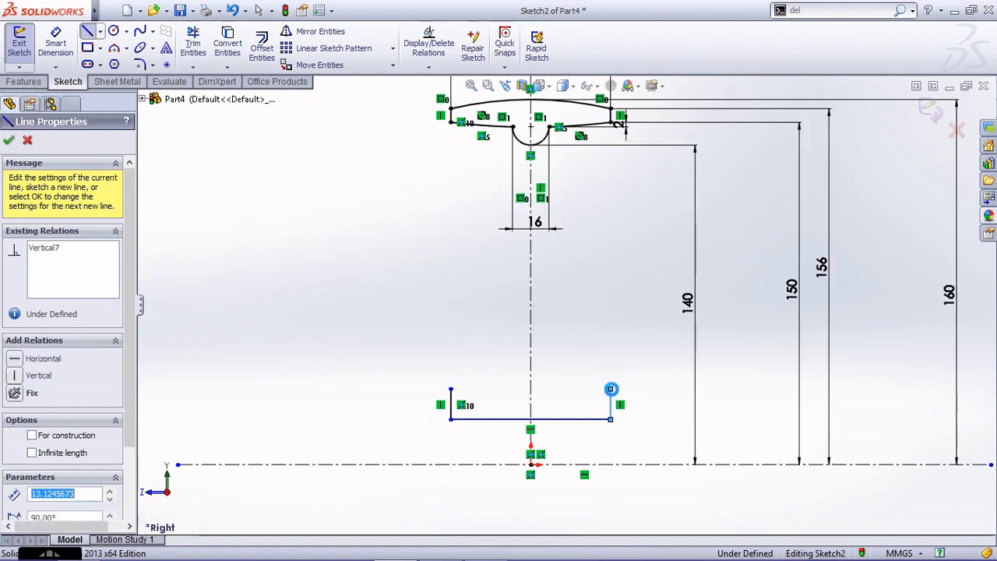
pyautogui.press('Escape')
# - Dimension the height of the hub profile's horizontal line above the horizontal centerline as 20 mm
pyautogui.scroll(-3, 494, 485)
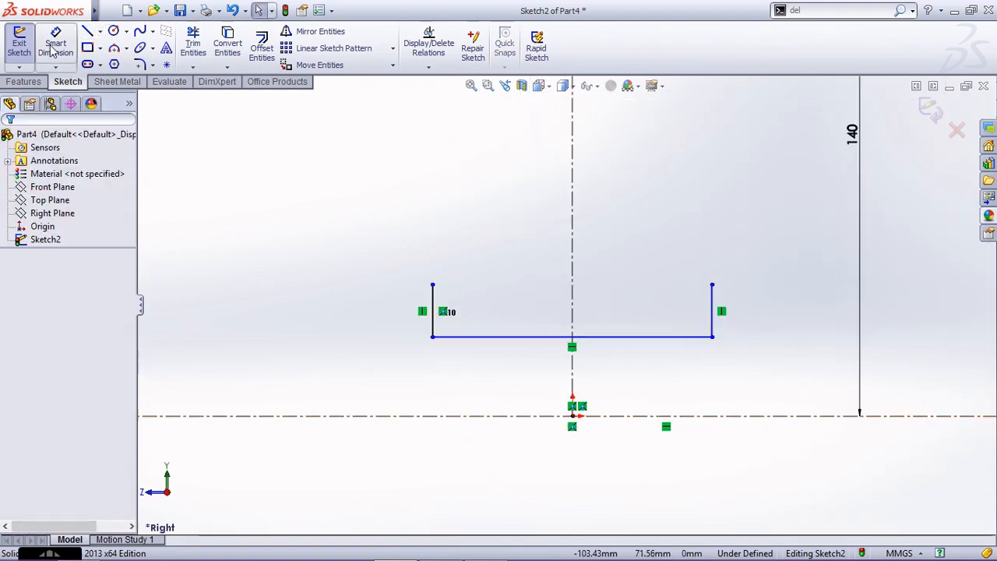
pyautogui.click(55, 47)
pyautogui.click(476, 339)
pyautogui.click(474, 415)
pyautogui.click(394, 377)
pyautogui.write('20')
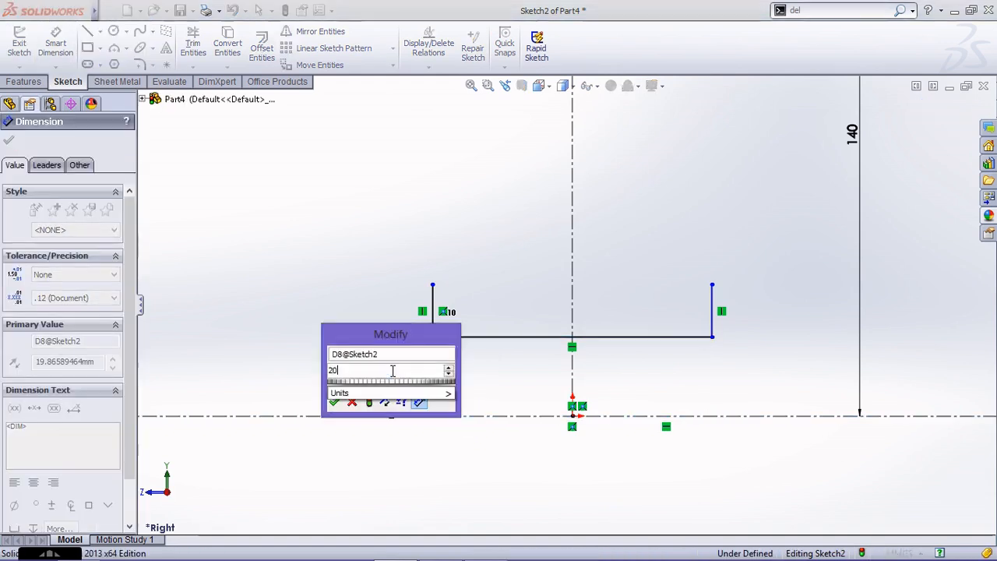
pyautogui.press('Return')
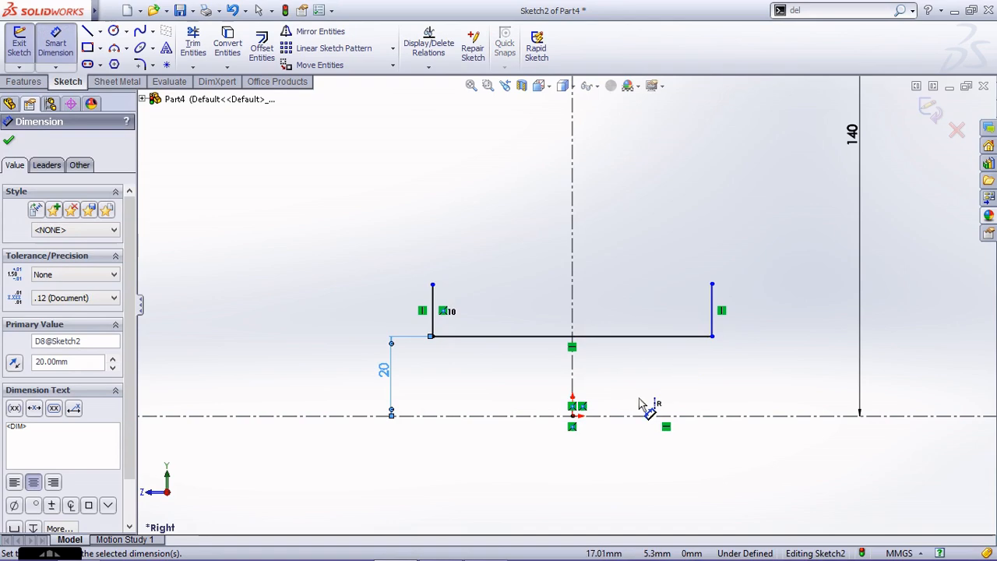
pyautogui.press('z')
pyautogui.scroll(-2, 654, 290)
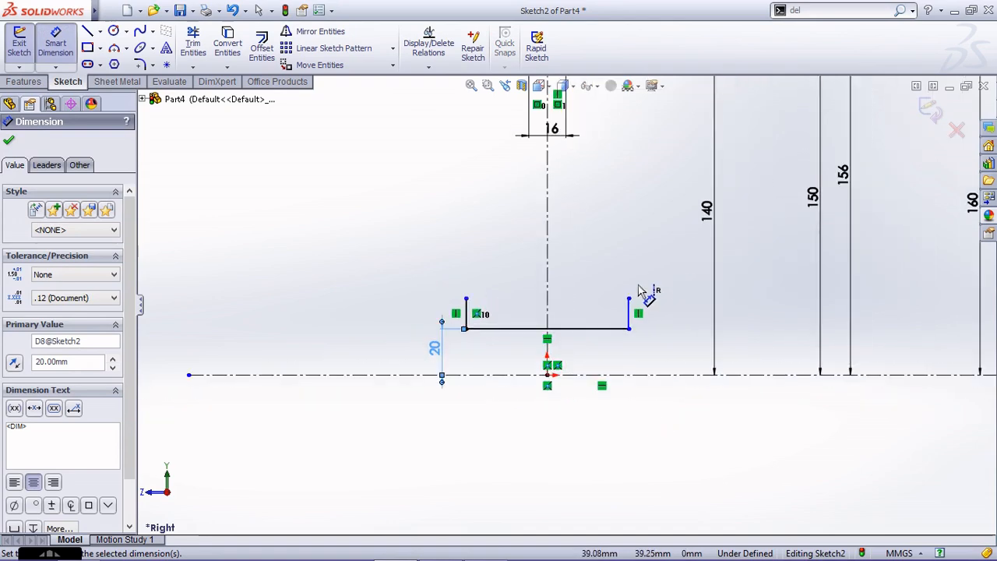
# - Make the hub profile's right vertical line collinear with the rim profile's right end line
pyautogui.scroll(3, 633, 357)
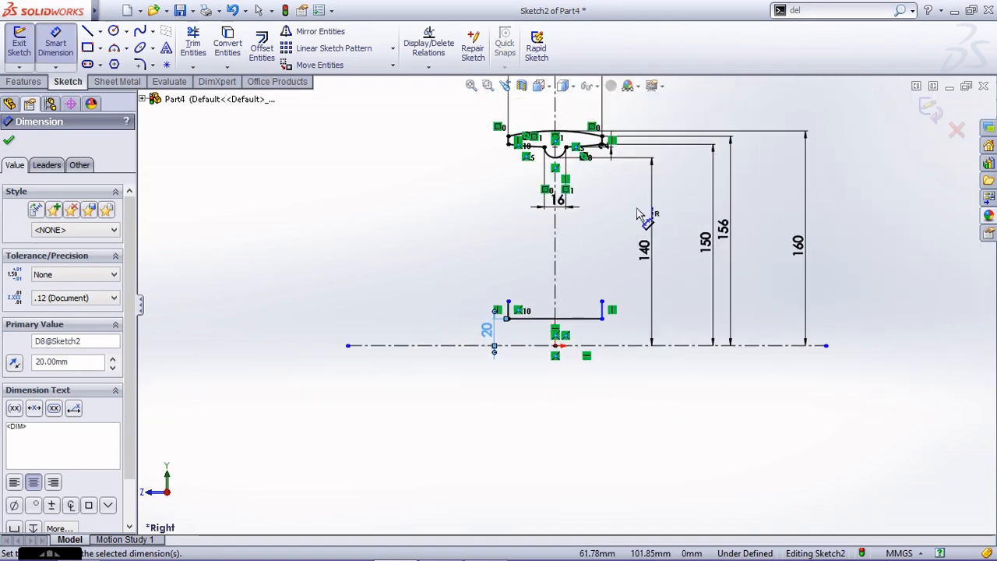
pyautogui.scroll(-2, 646, 216)
pyautogui.press('Escape')
pyautogui.click(581, 372)
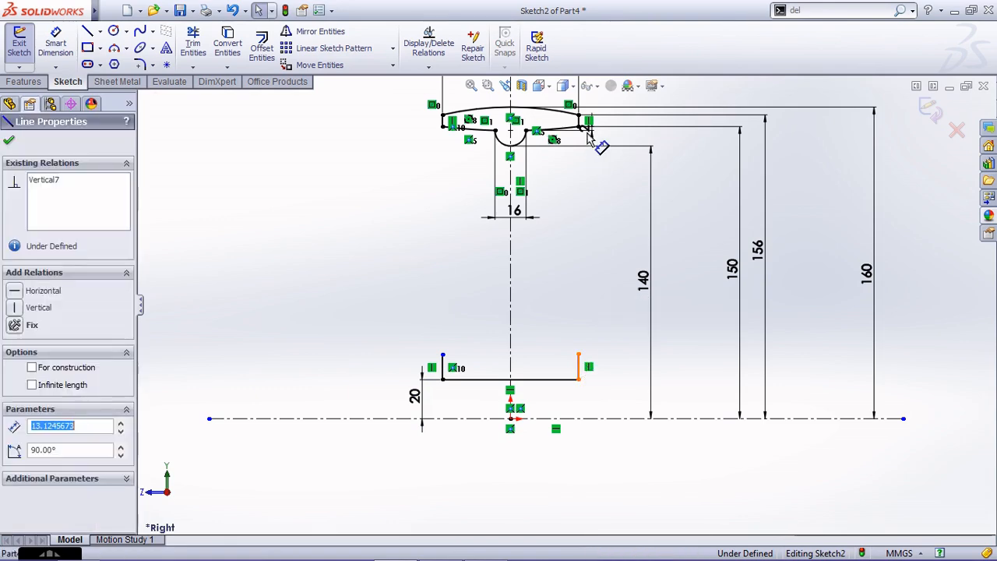
pyautogui.scroll(-4, 592, 138)
pyautogui.click(564, 168)
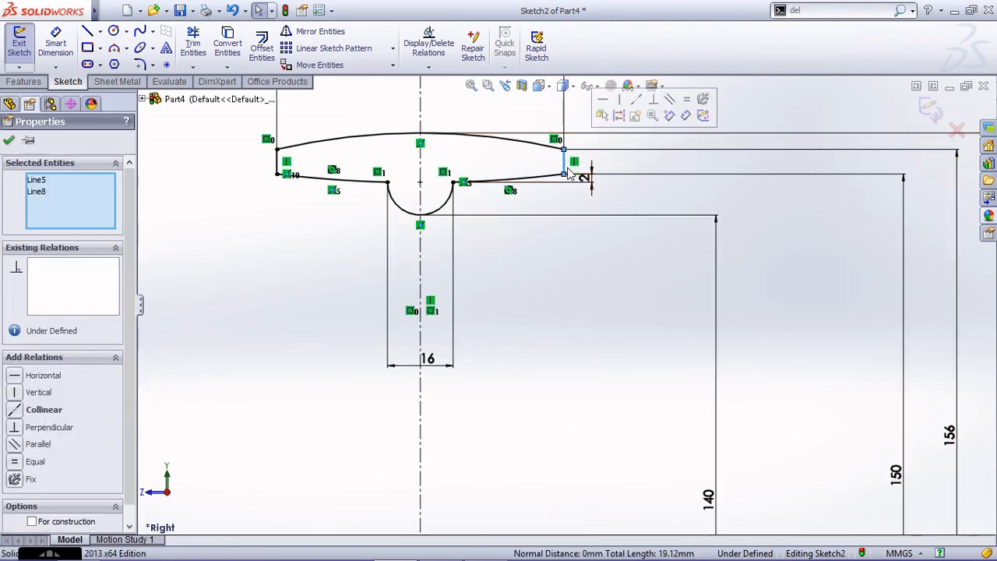
pyautogui.click(637, 103)
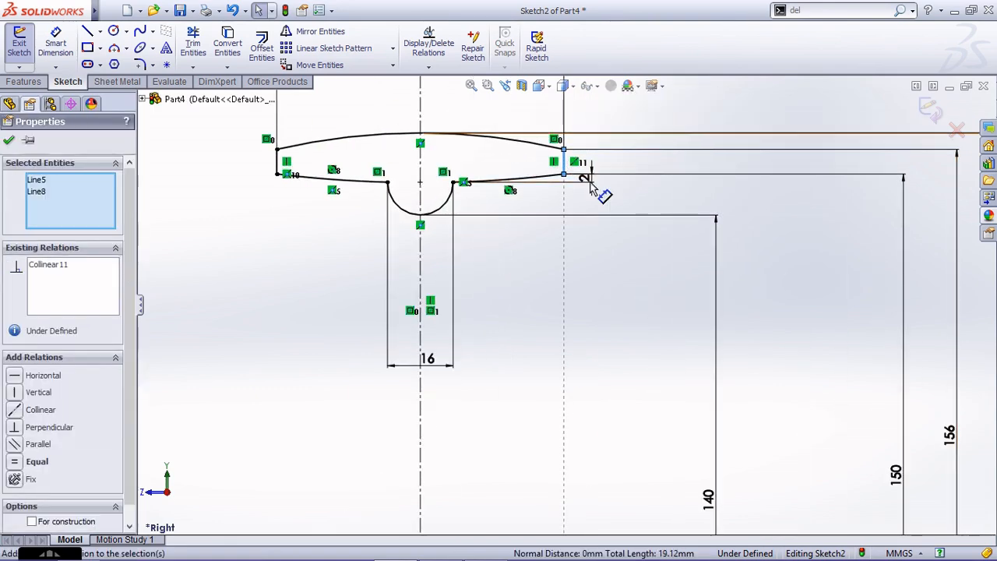
# - Make the hub profile's left vertical line collinear with the rim profile's left end line
pyautogui.scroll(3, 623, 327)
pyautogui.scroll(-4, 456, 459)
pyautogui.press('Escape')
pyautogui.click(470, 454)
pyautogui.scroll(3, 475, 457)
pyautogui.scroll(-5, 506, 144)
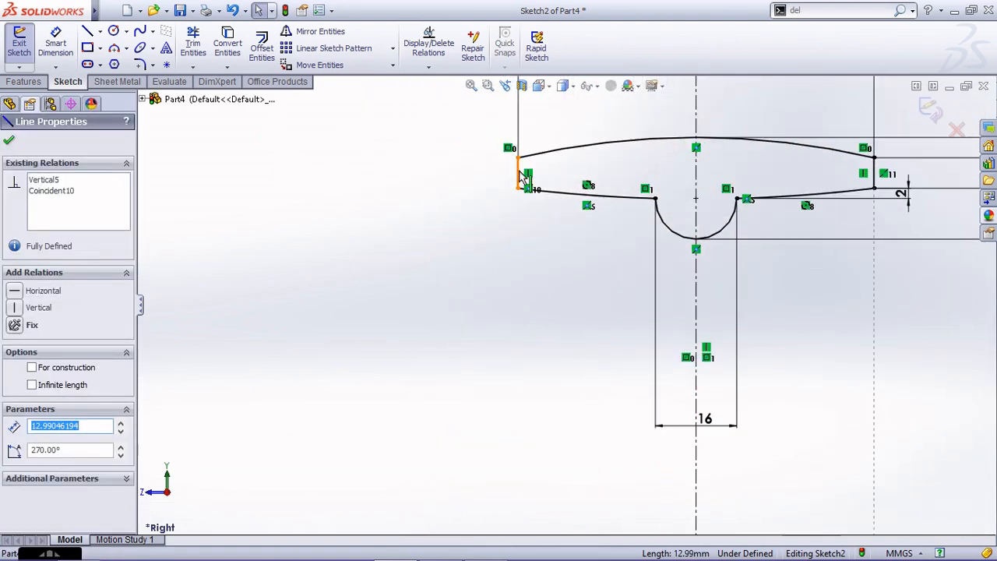
pyautogui.keyDown('ctrl'); pyautogui.click(518, 172); pyautogui.keyUp('ctrl')
pyautogui.click(593, 109)
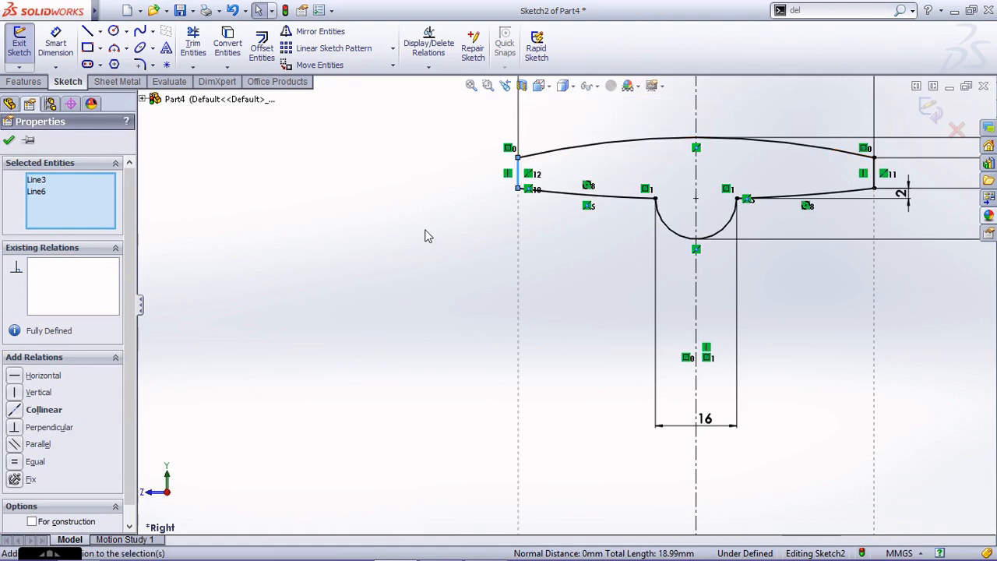
pyautogui.scroll(6, 436, 232)
pyautogui.scroll(-5, 657, 468)
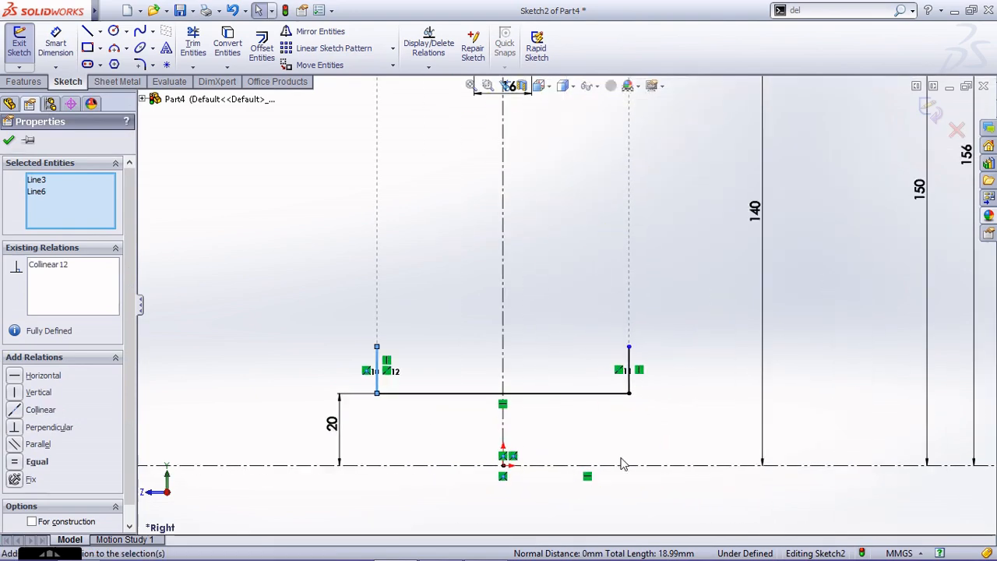
pyautogui.click(53, 48)
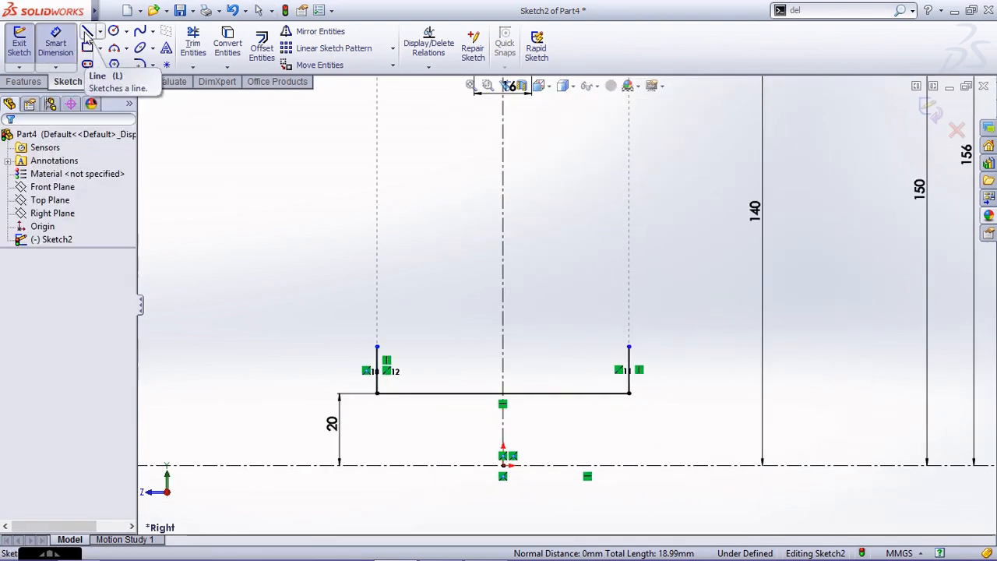
pyautogui.click(377, 348)
pyautogui.click(629, 348)
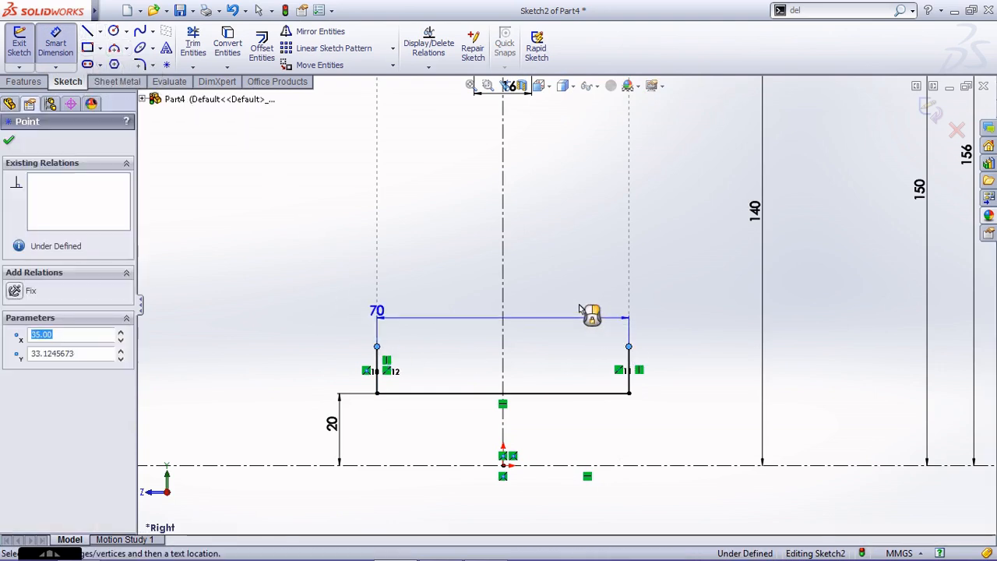
# - Close the hub profile with a three-point arc of about 49.5 mm radius, bulging upward between the upper endpoints of its vertical lines
pyautogui.click(114, 49)
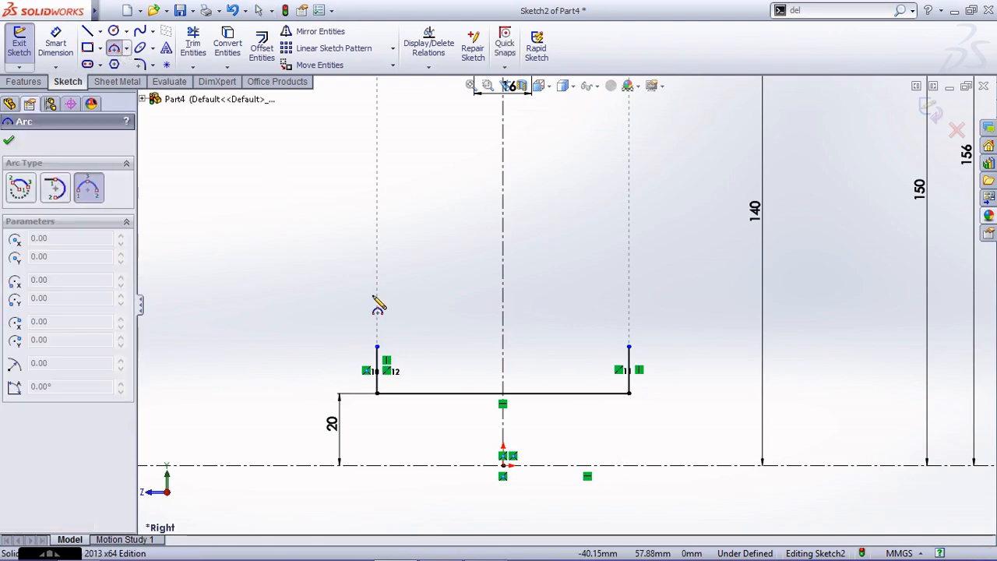
pyautogui.click(377, 347)
pyautogui.click(630, 348)
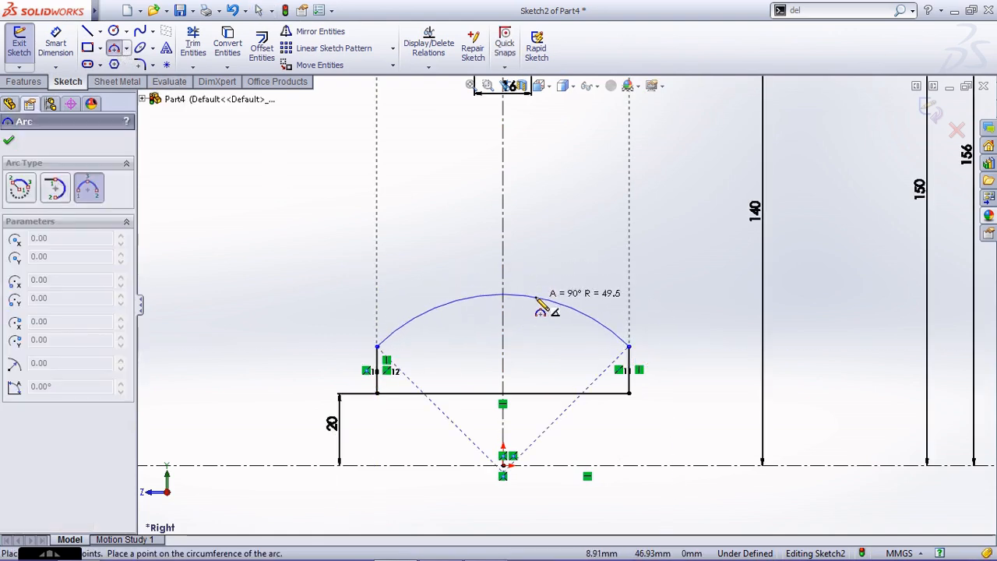
pyautogui.click(537, 303)
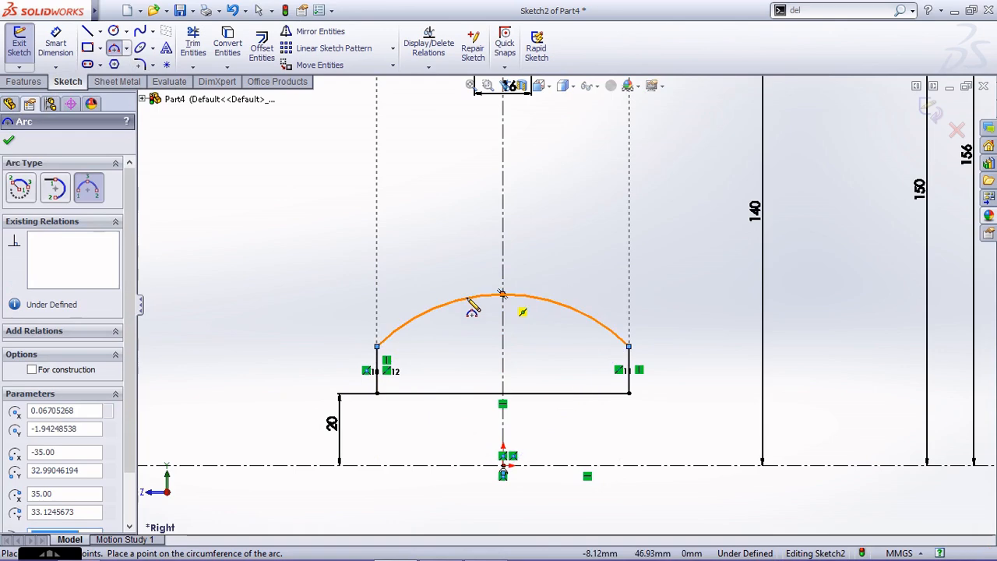
# - Sketch a smaller upward-bulging arc across the vertical centerline, with its endpoints on the hub's larger arc about 31 mm apart
pyautogui.click(558, 303)
pyautogui.click(534, 267)
pyautogui.press('Escape')
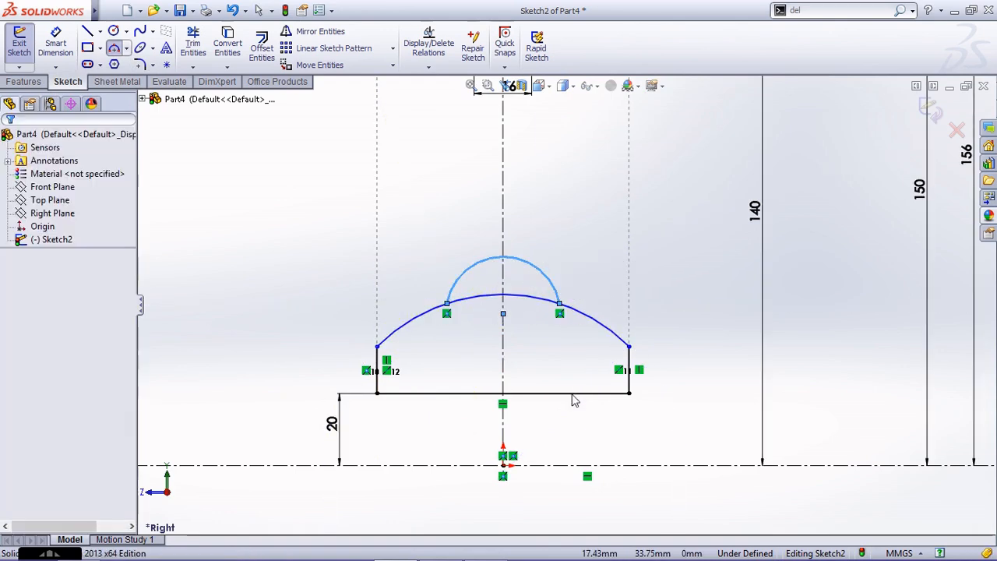
pyautogui.scroll(-1, 558, 407)
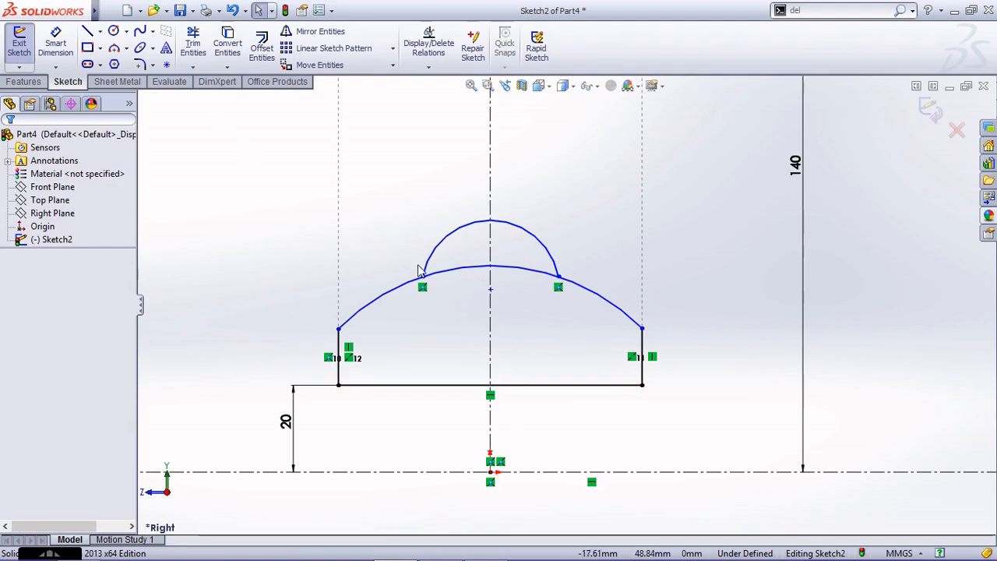
pyautogui.click(423, 277)
pyautogui.keyDown('ctrl'); pyautogui.click(493, 282); pyautogui.keyUp('ctrl')
pyautogui.keyDown('ctrl'); pyautogui.click(492, 282); pyautogui.keyUp('ctrl')
pyautogui.click(503, 292)
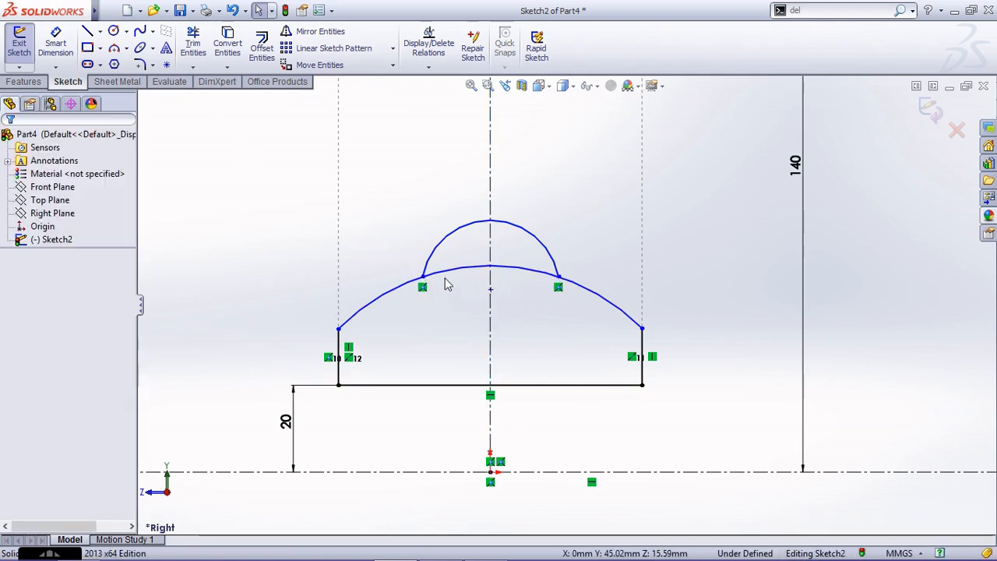
# - Make the smaller hub arc's two endpoints symmetric about the vertical centerline
pyautogui.click(423, 278)
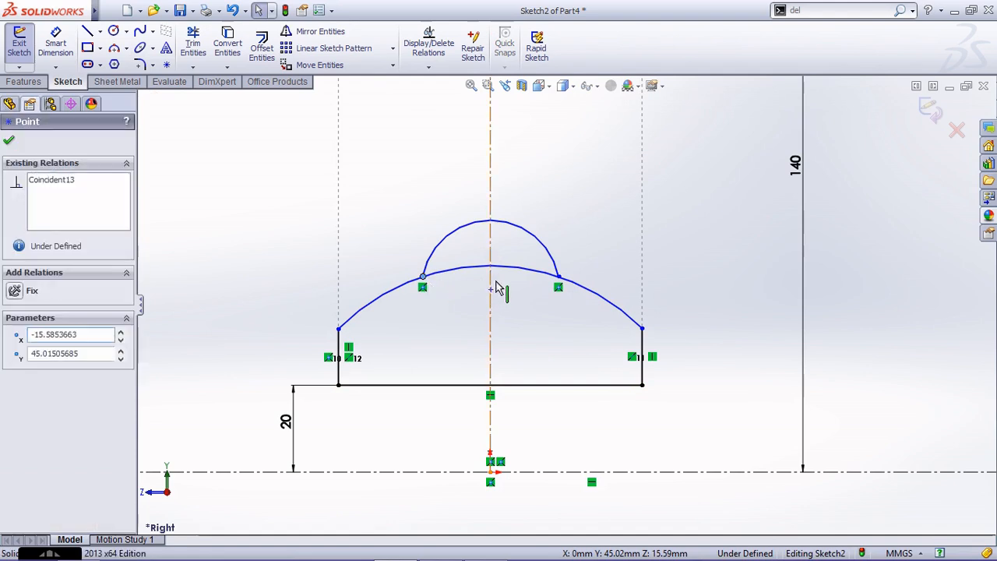
pyautogui.keyDown('ctrl'); pyautogui.click(493, 287); pyautogui.keyUp('ctrl')
pyautogui.keyDown('ctrl'); pyautogui.click(558, 277); pyautogui.keyUp('ctrl')
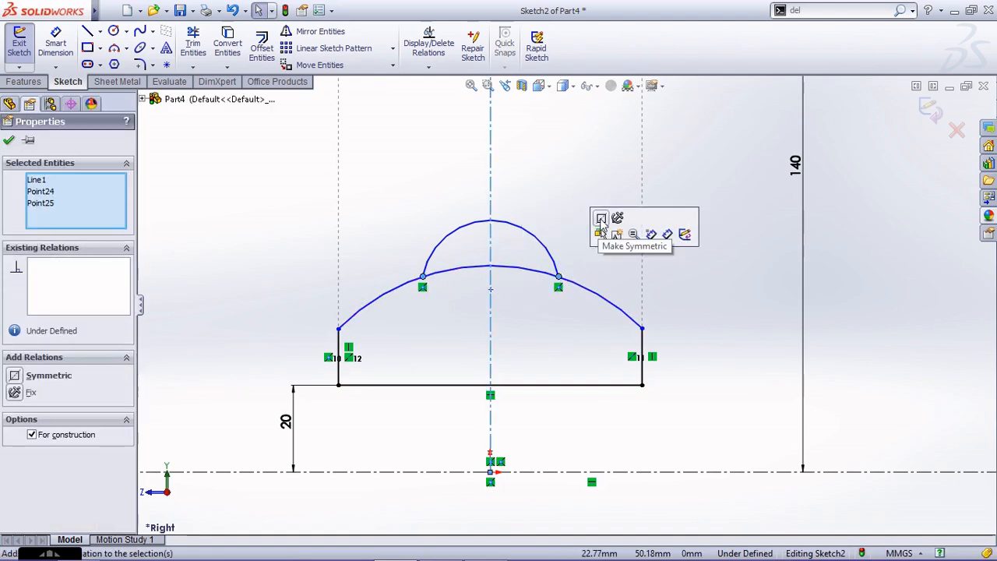
pyautogui.click(601, 219)
pyautogui.press('Escape')
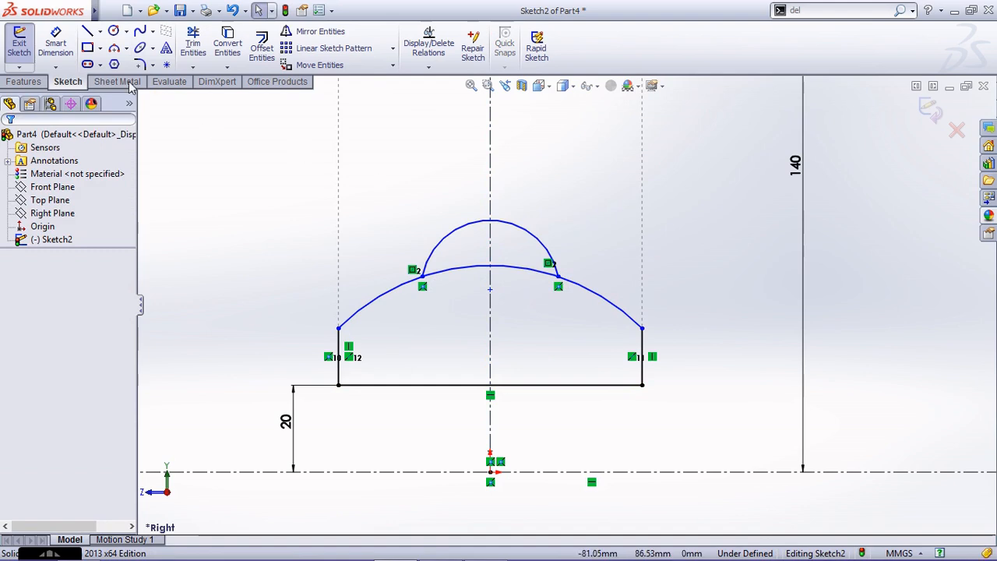
# - Dimension the distance between the smaller hub arc's endpoints as 22 mm
pyautogui.click(56, 47)
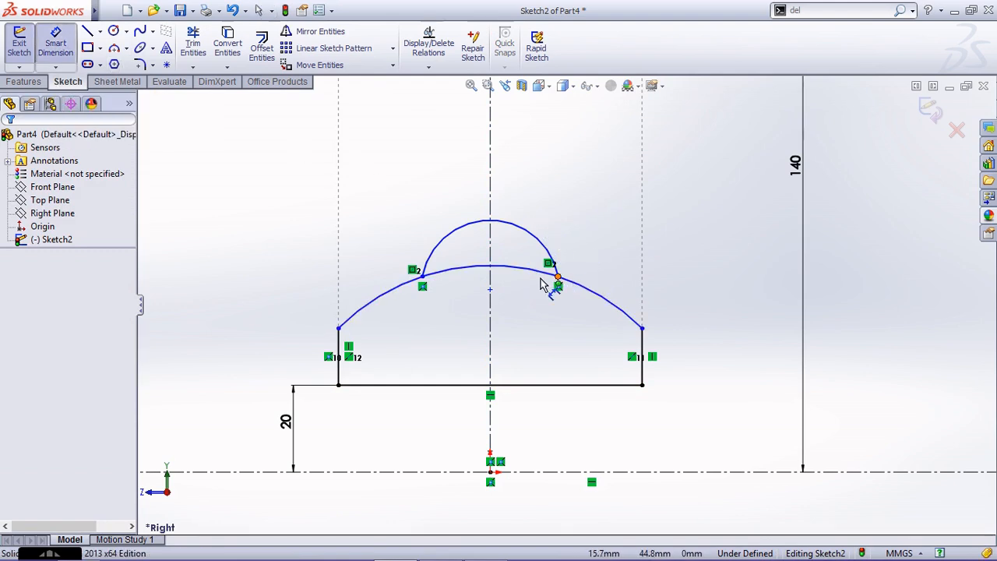
pyautogui.click(558, 278)
pyautogui.click(422, 278)
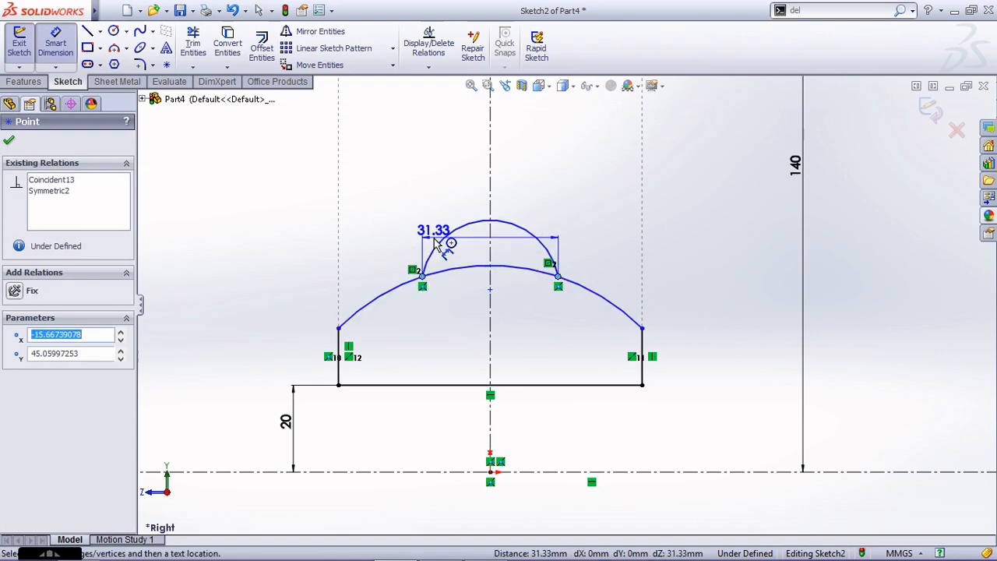
pyautogui.click(447, 177)
pyautogui.write('22')
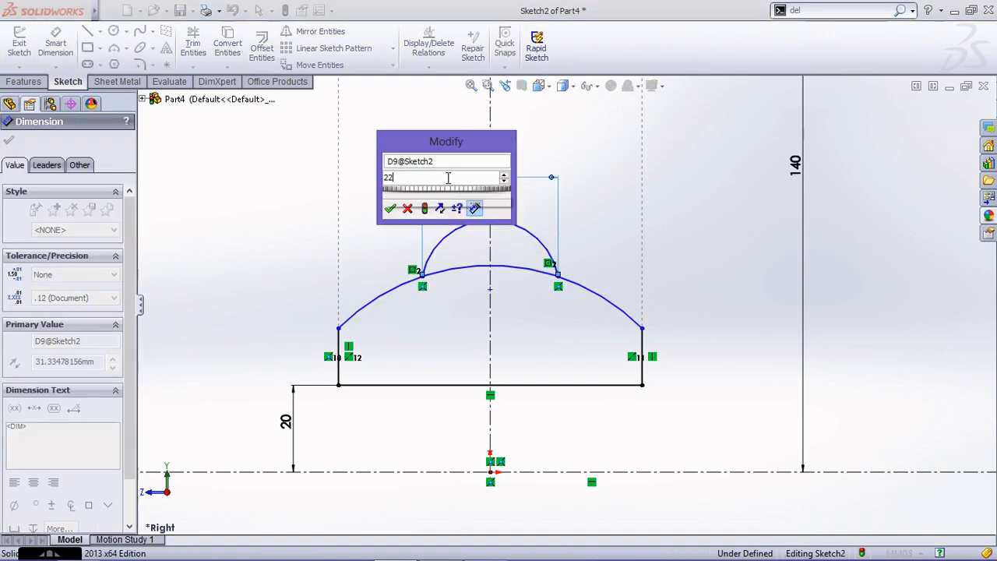
pyautogui.press('Return')
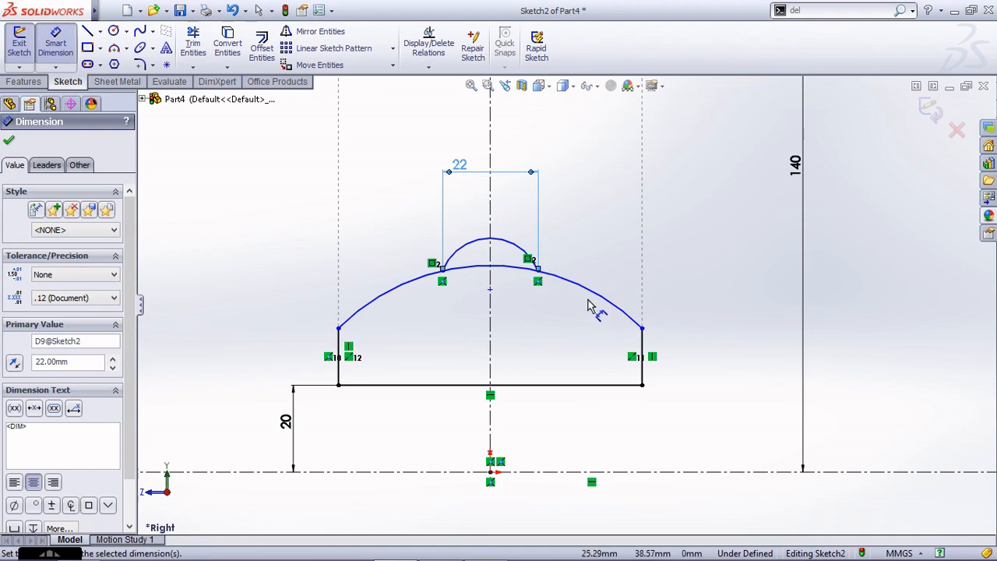
# - Dimension the vertical distance between the smaller hub arc's right endpoint and the larger arc's right end as 2 mm
pyautogui.click(538, 270)
pyautogui.click(642, 328)
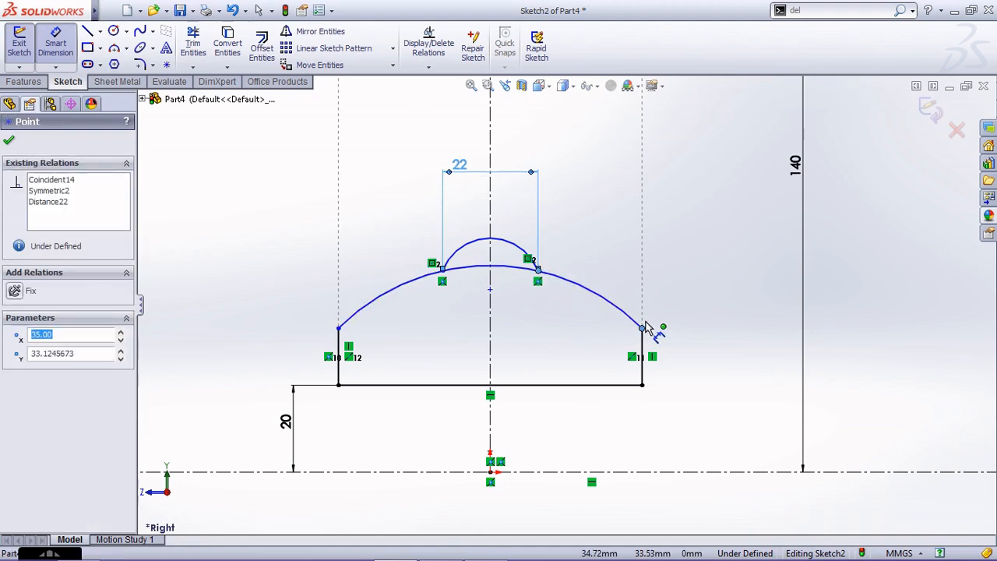
pyautogui.click(662, 290)
pyautogui.write('2')
pyautogui.press('Return')
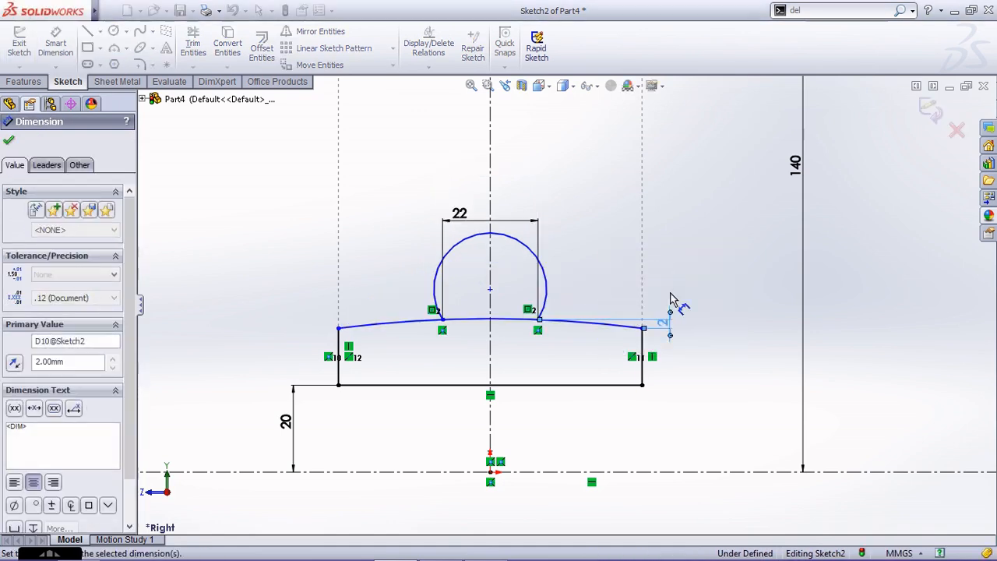
pyautogui.press('Escape')
pyautogui.press('Escape')
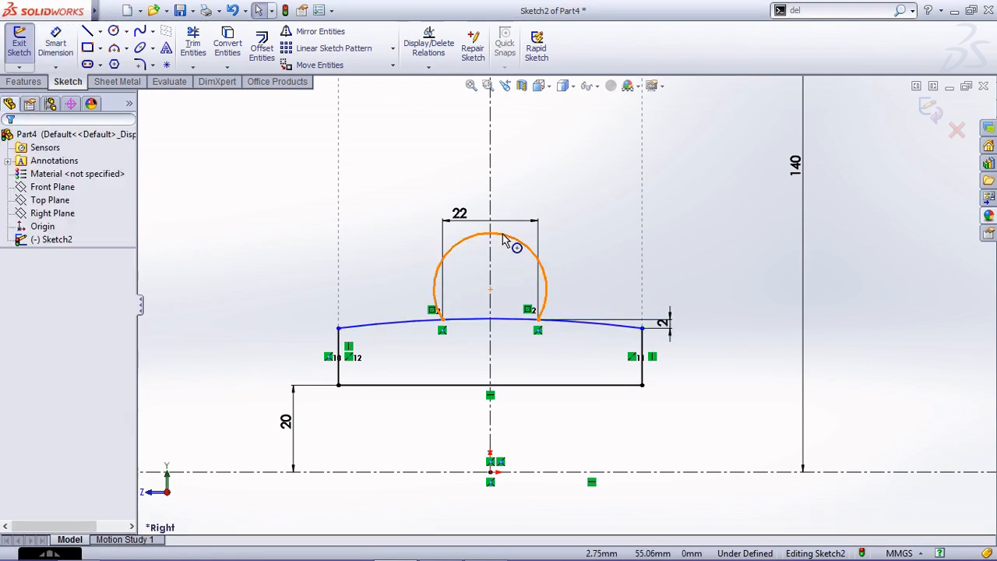
# - Dimension the height of the smaller hub arc's midpoint above the horizontal centerline as 55 mm
pyautogui.click(56, 43)
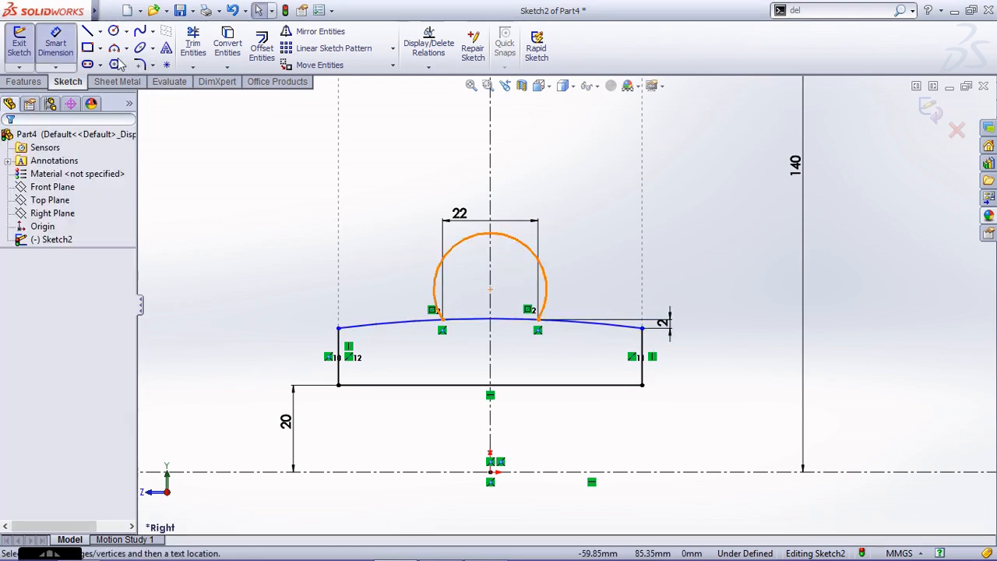
pyautogui.rightClick(505, 243)
pyautogui.click(573, 532)
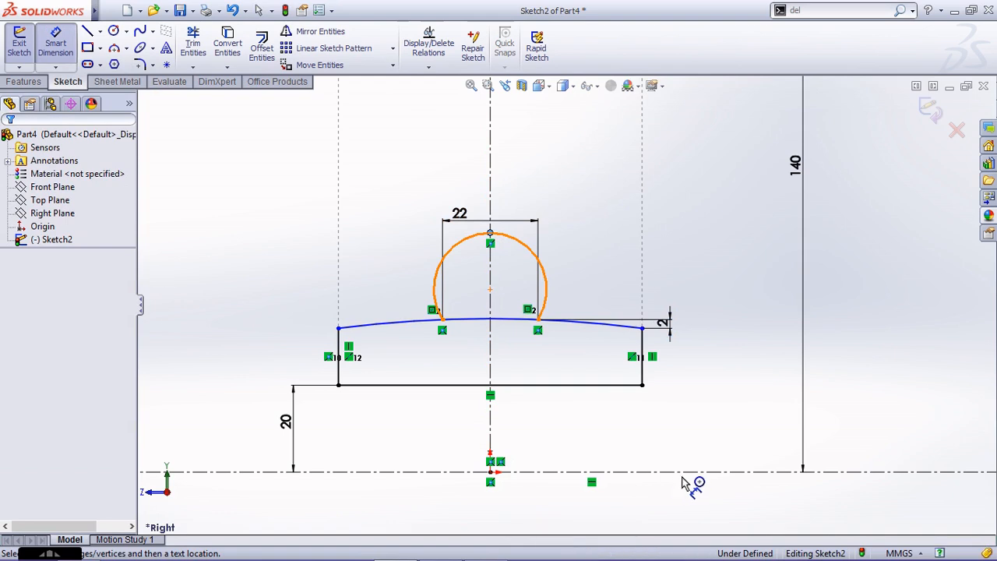
pyautogui.click(690, 472)
pyautogui.click(753, 406)
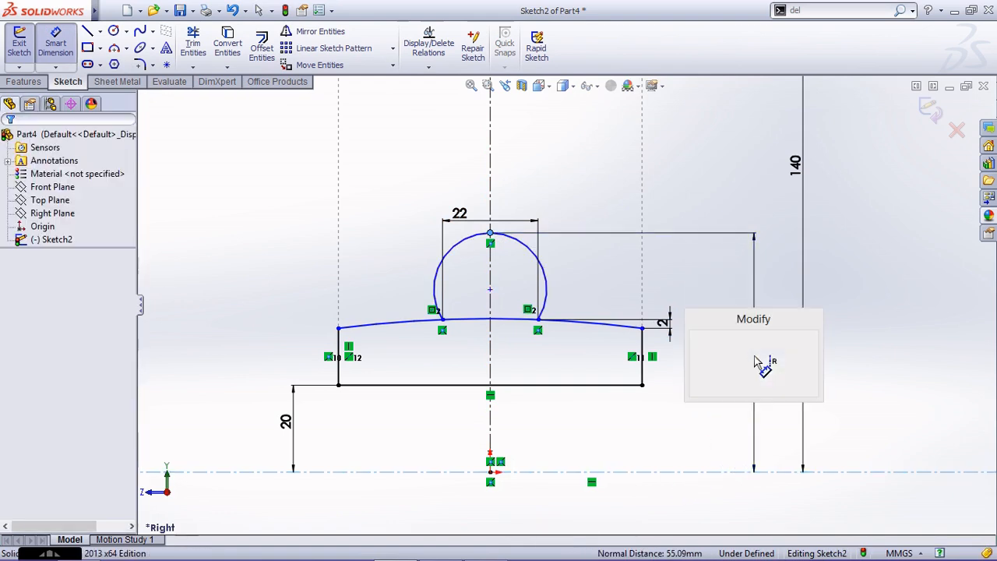
pyautogui.write('55')
pyautogui.press('Return')
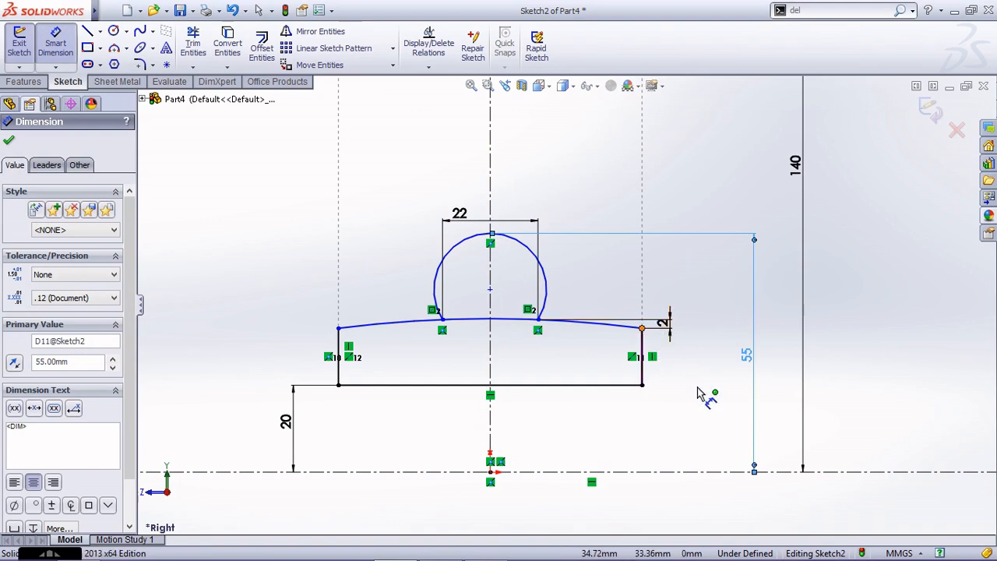
# - Dimension the height of the hub profile's upper right corner above the horizontal centerline as 42 mm
pyautogui.click(642, 328)
pyautogui.click(702, 472)
pyautogui.click(719, 399)
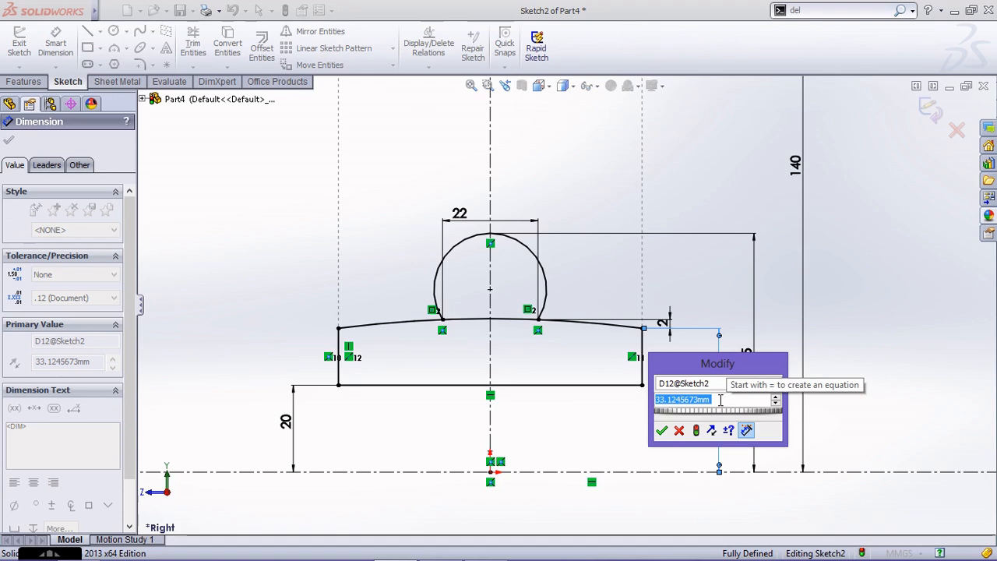
pyautogui.write('42')
pyautogui.press('Return')
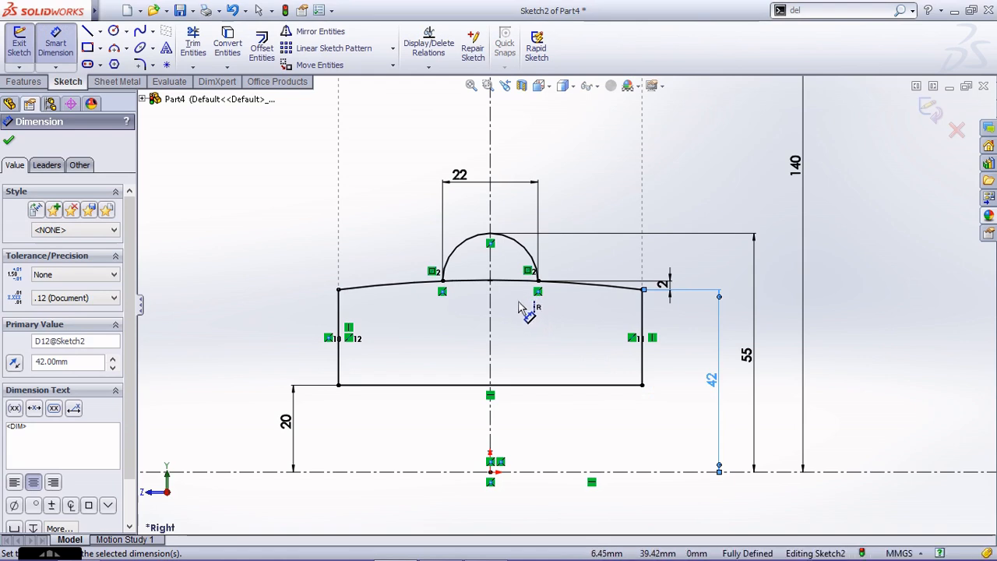
# - Trim away the part of the hub's larger arc between the smaller arc's endpoints
pyautogui.scroll(-2, 508, 281)
pyautogui.click(195, 53)
pyautogui.moveTo(393, 232)
pyautogui.mouseDown()
pyautogui.moveTo(465, 306)
pyautogui.moveTo(532, 275)
pyautogui.moveTo(520, 328)
pyautogui.mouseUp()
pyautogui.press('Escape')
# - Exit the finished rim and hub sketch and show it in isometric view
pyautogui.scroll(4, 548, 316)
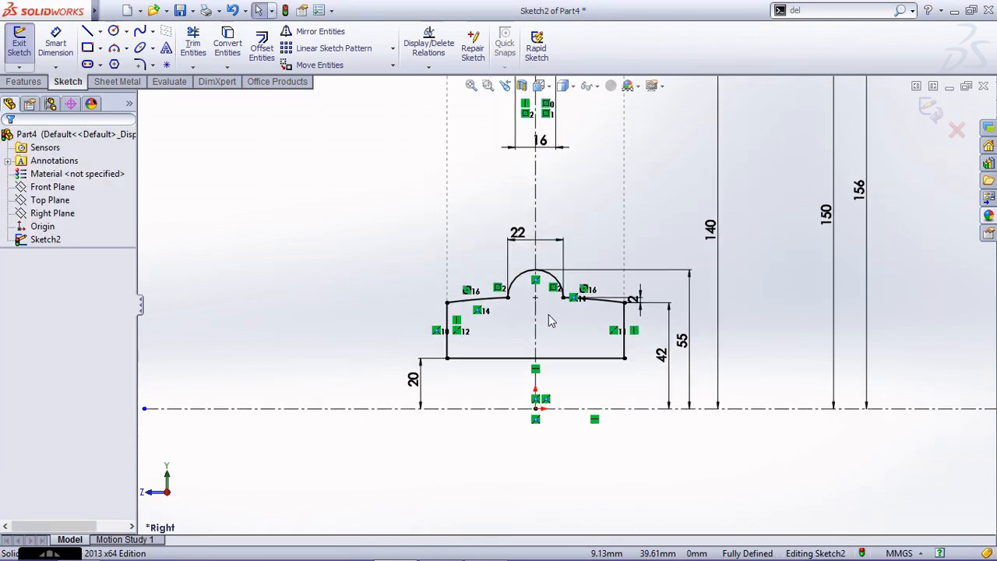
pyautogui.click(937, 115)
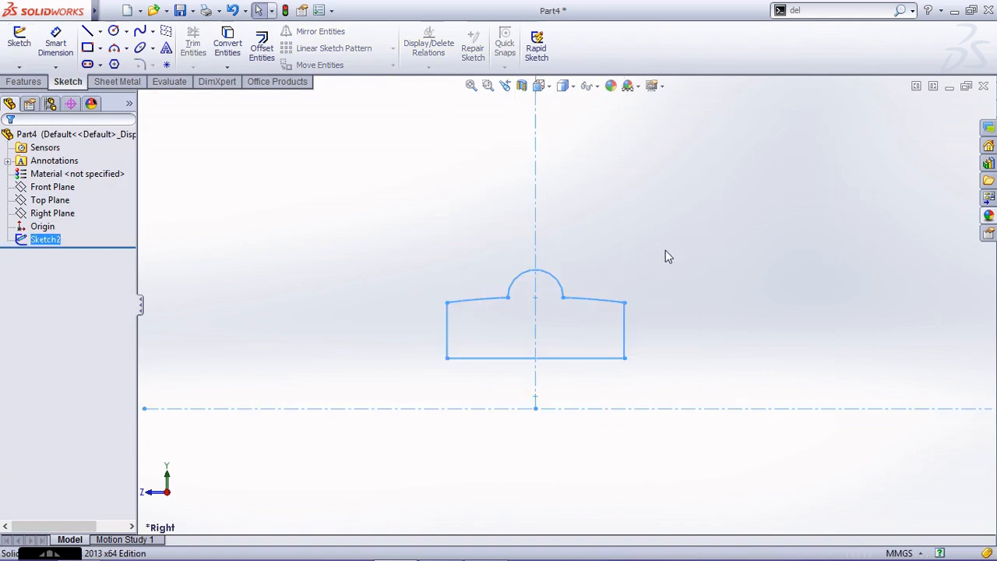
pyautogui.scroll(-2, 552, 435)
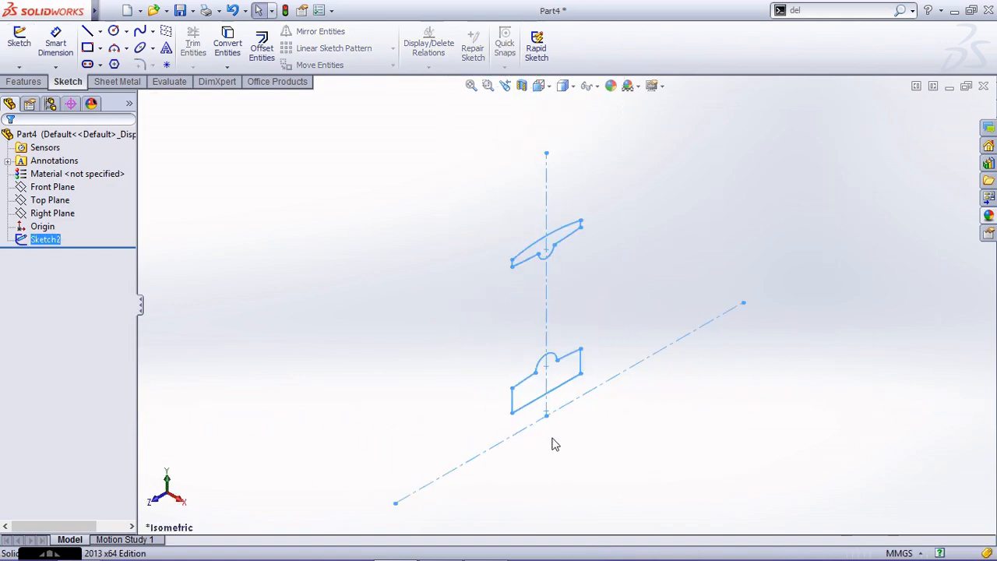
pyautogui.click(11, 83)
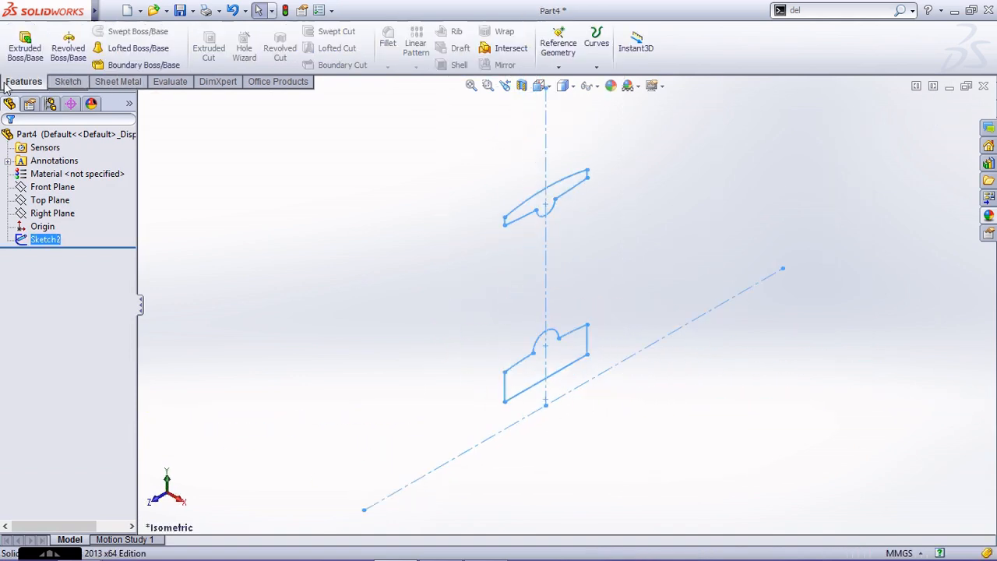
# - Revolve the rim and hub sketch 360 degrees about the horizontal centerline
pyautogui.click(69, 47)
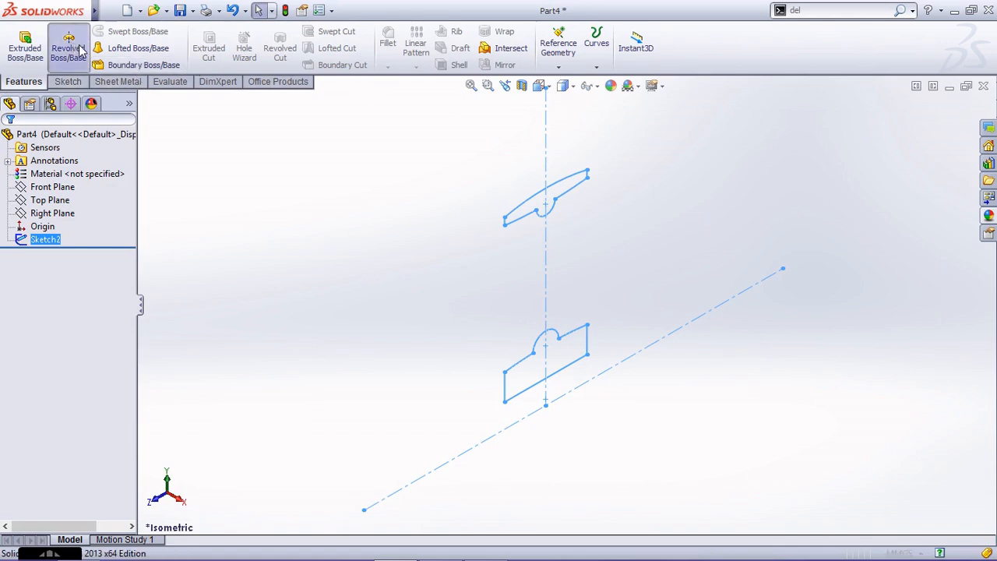
pyautogui.click(597, 380)
pyautogui.click(9, 140)
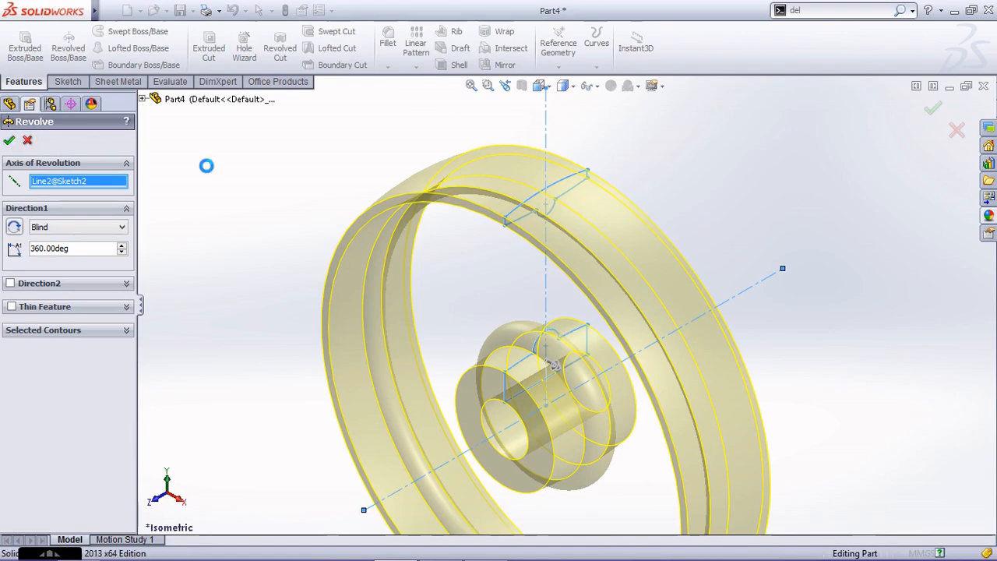
pyautogui.press('f')
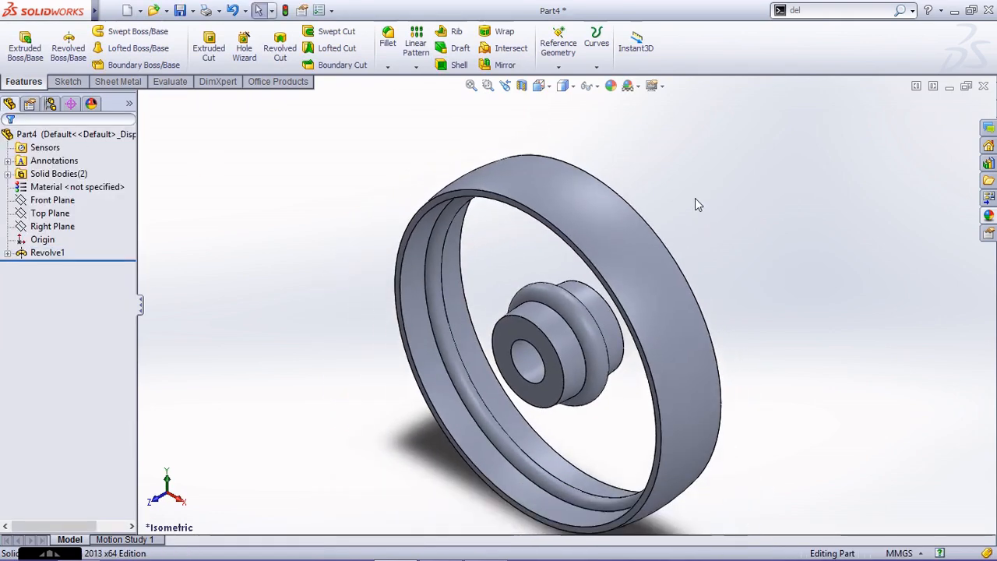
# - Apply the polished nickel appearance to the whole part
pyautogui.click(988, 215)
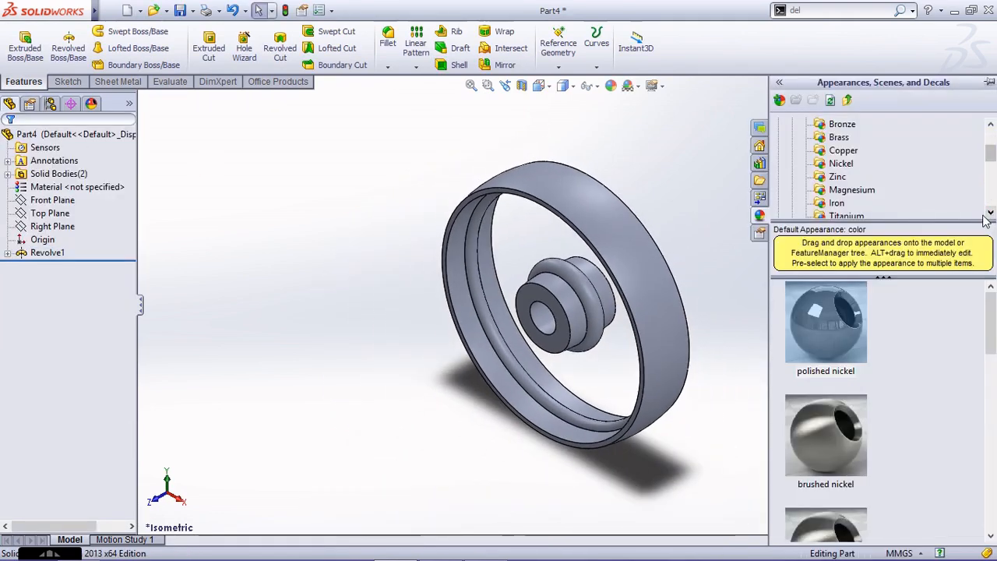
pyautogui.moveTo(842, 324); pyautogui.dragTo(635, 274)
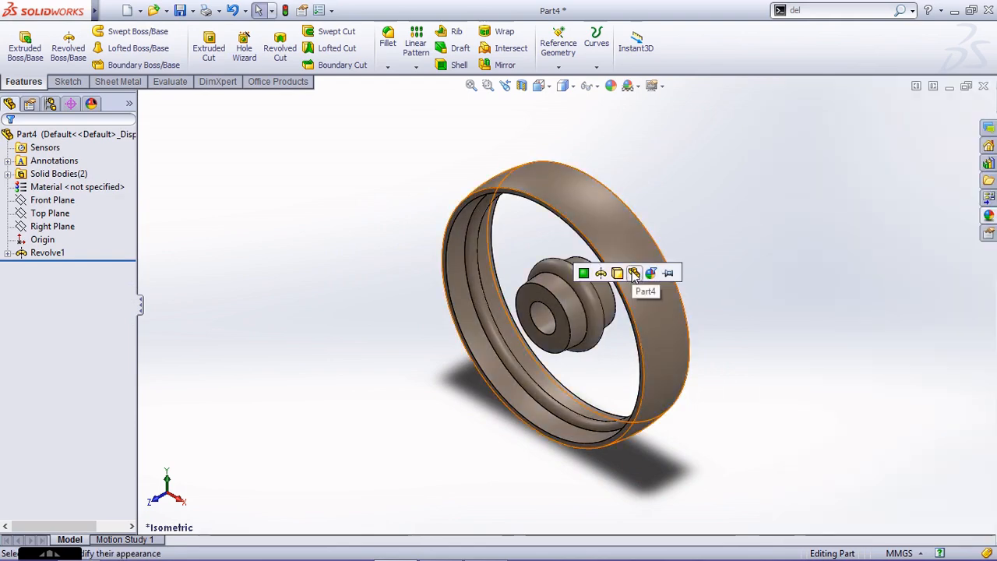
pyautogui.click(635, 274)
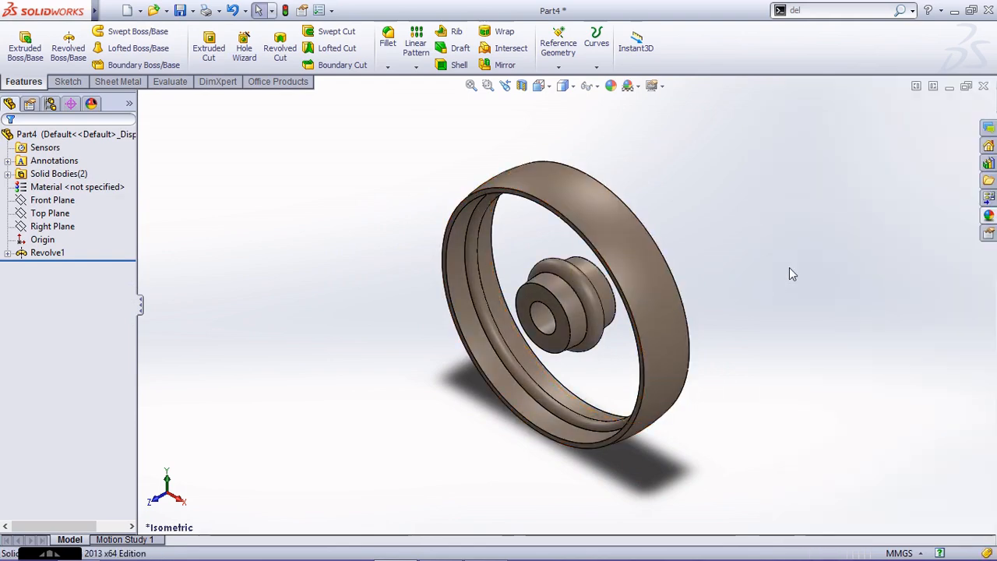
# - Start a new sketch on the Front Plane with the three-point arc tool
pyautogui.scroll(-3, 545, 277)
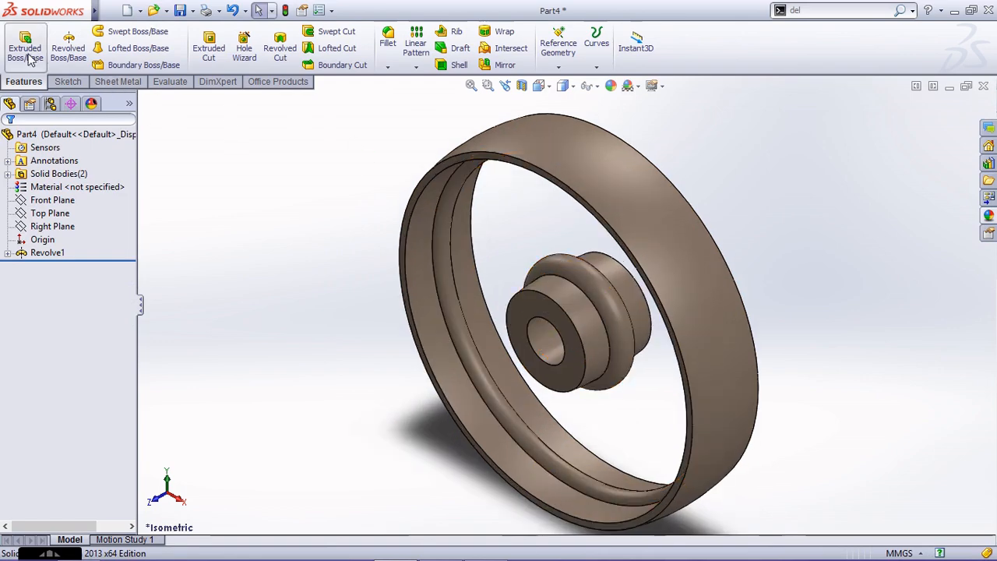
pyautogui.click(72, 85)
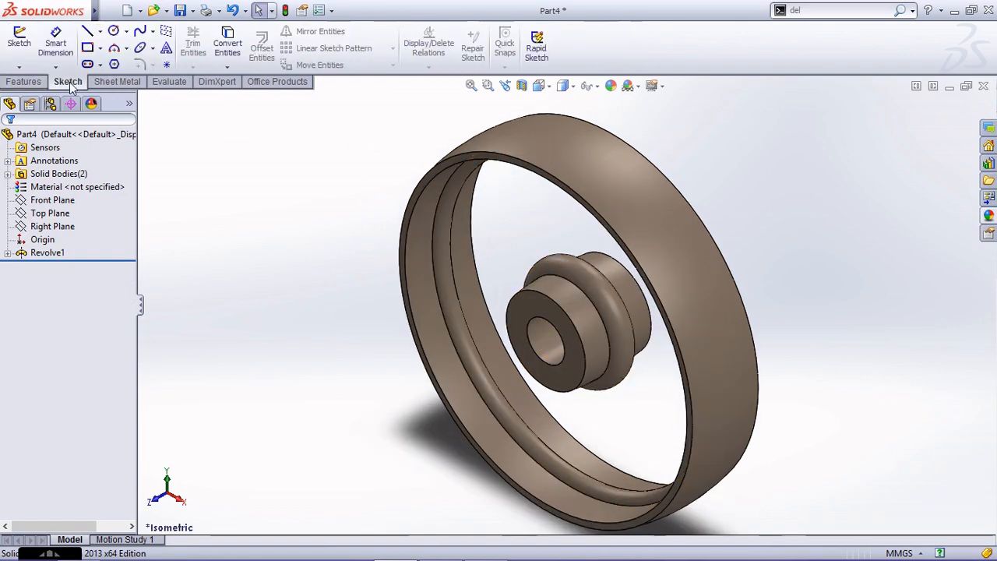
pyautogui.click(114, 48)
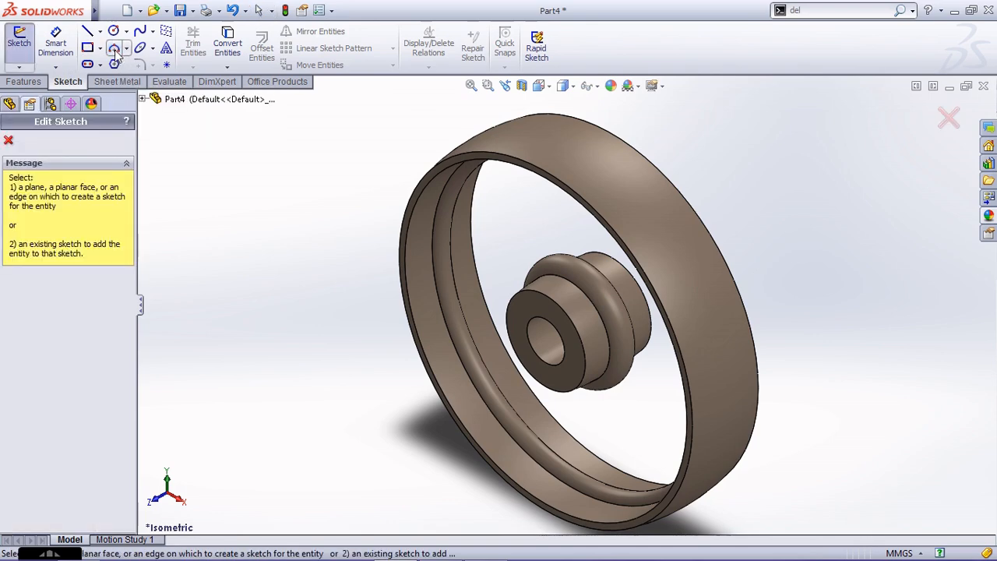
pyautogui.click(143, 100)
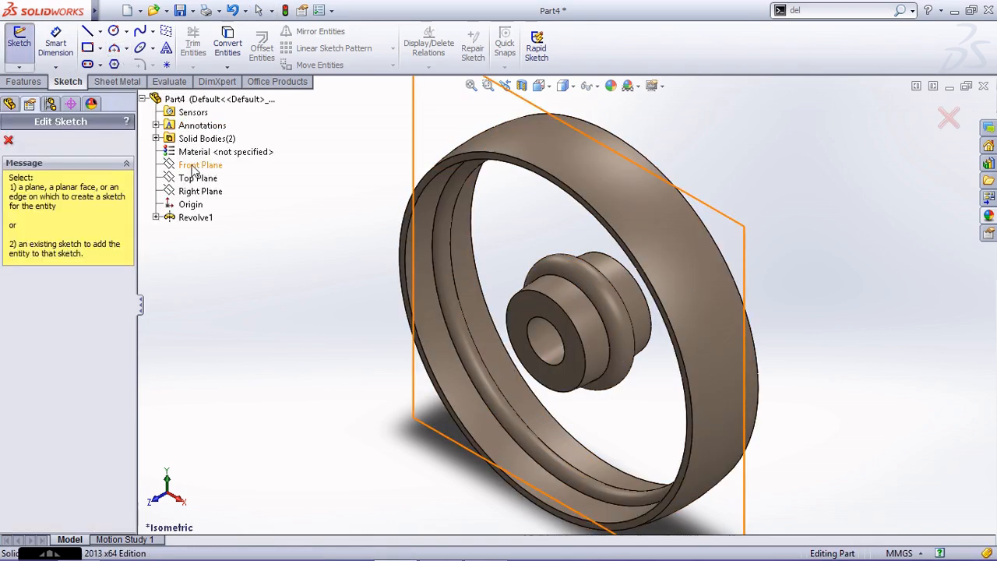
pyautogui.click(195, 168)
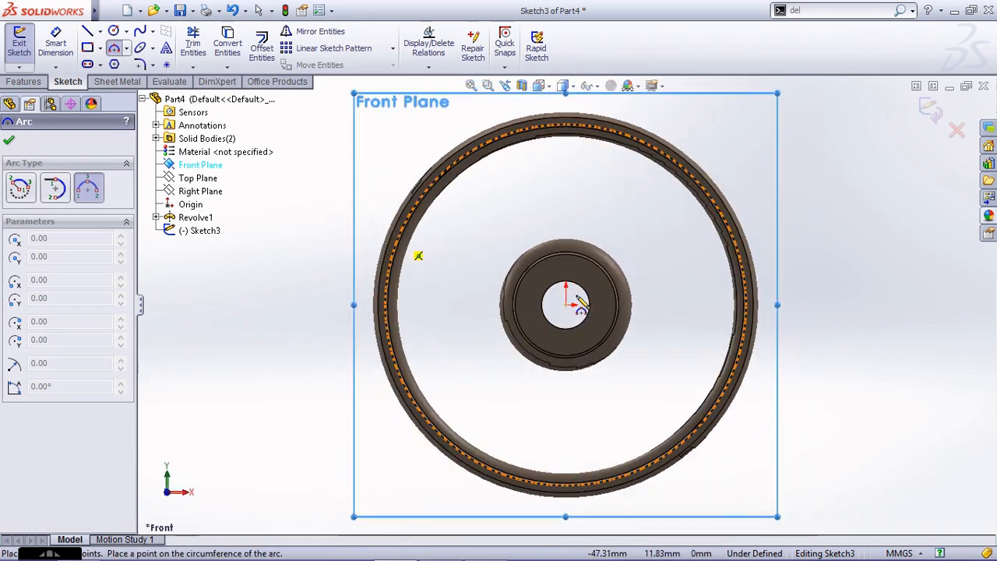
pyautogui.scroll(-2, 594, 243)
pyautogui.scroll(-1, 498, 309)
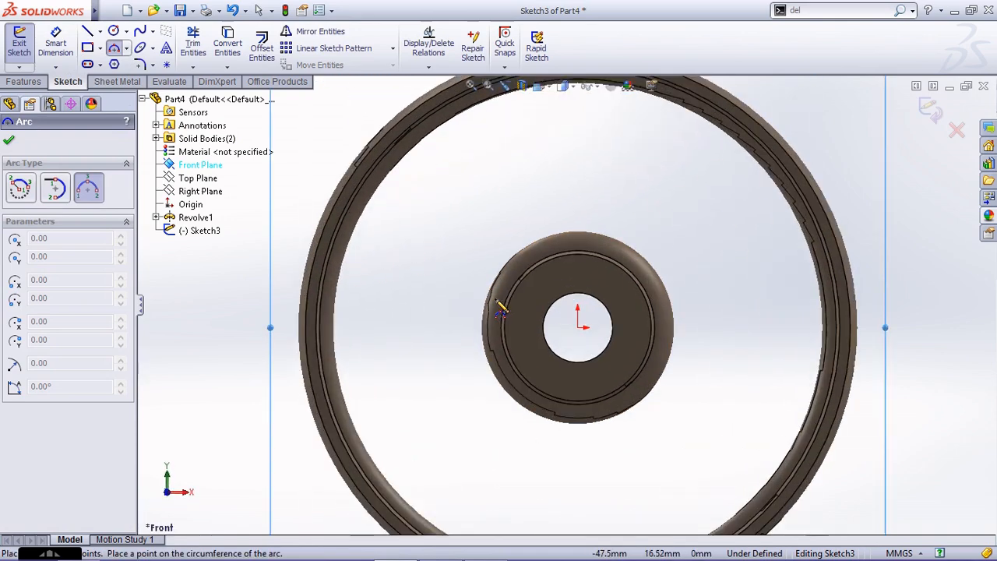
pyautogui.hotkey('ctrl', '8')
pyautogui.hotkey('ctrl', '8')
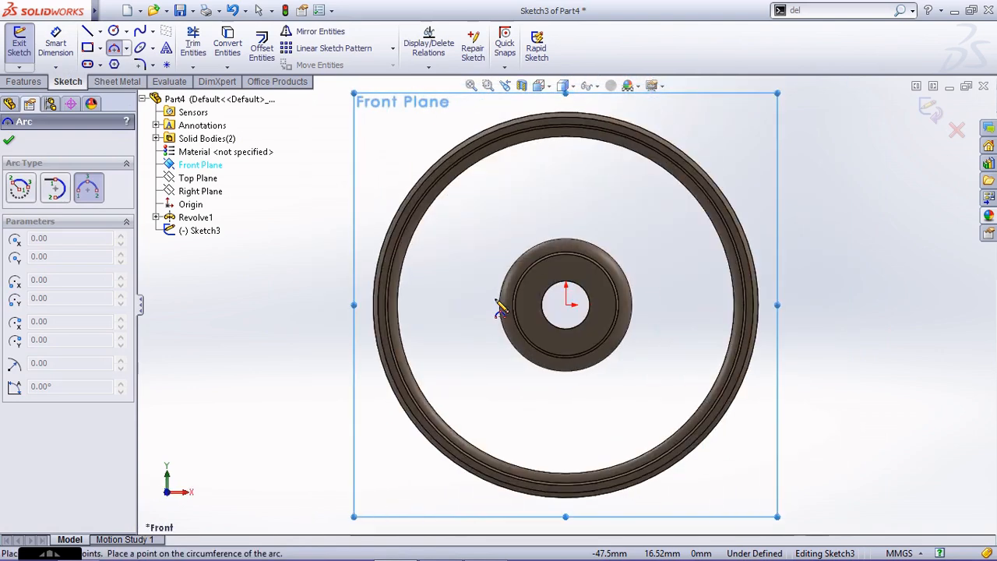
pyautogui.scroll(-2, 612, 253)
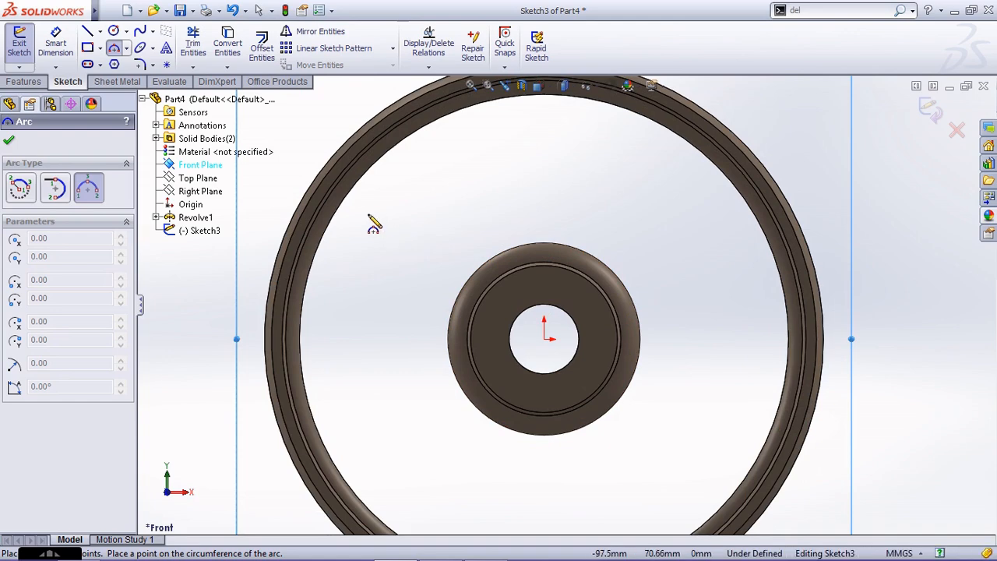
# - Sketch a three-point arc from the rim's upper left area to the hub's left circular edge, bulging toward the lower left
pyautogui.click(338, 195)
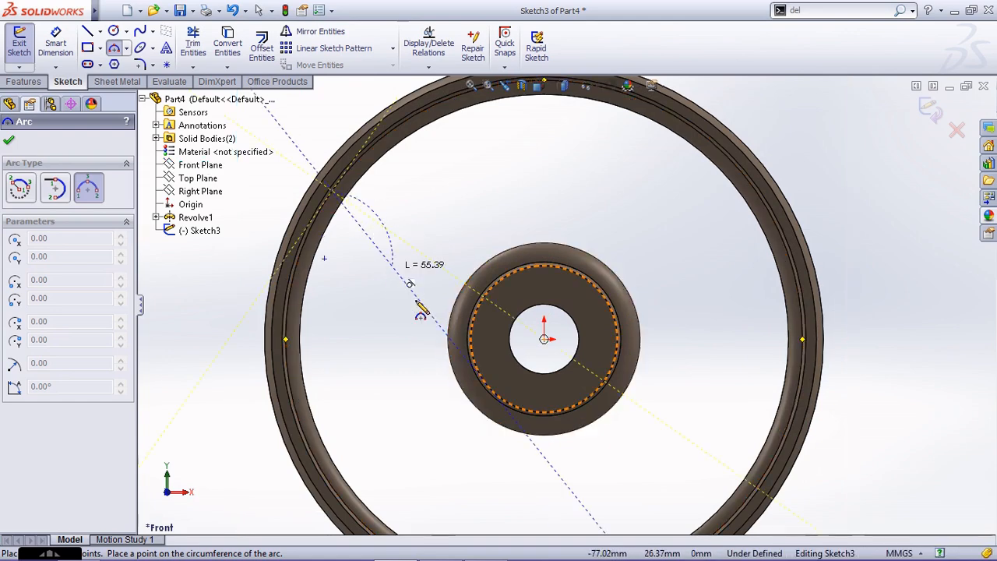
pyautogui.click(468, 331)
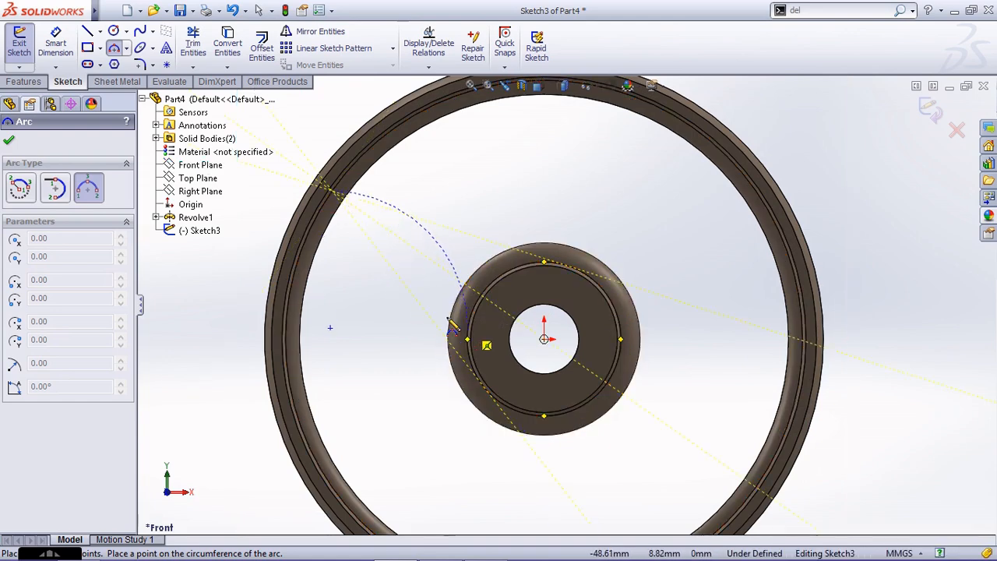
pyautogui.click(398, 308)
pyautogui.press('Escape')
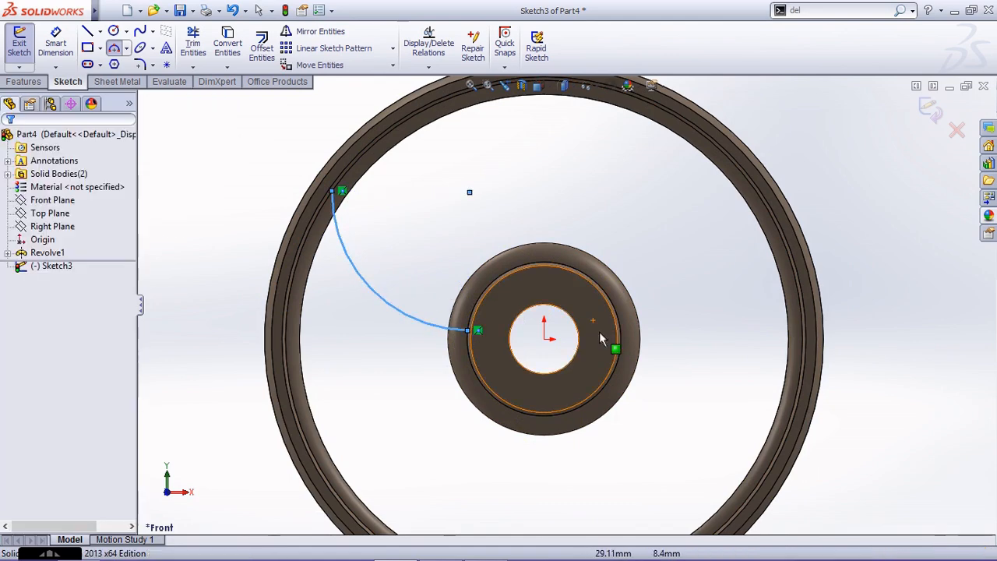
# - Dimension the radius of the arm arc as 90 mm
pyautogui.scroll(-1, 603, 341)
pyautogui.click(56, 43)
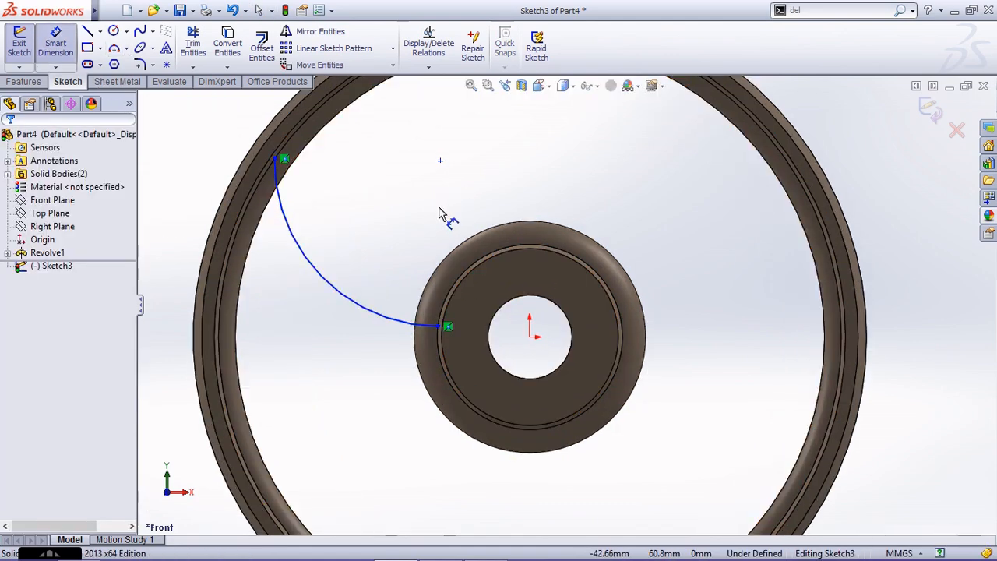
pyautogui.click(369, 315)
pyautogui.click(386, 269)
pyautogui.write('90')
pyautogui.press('Return')
pyautogui.press('Escape')
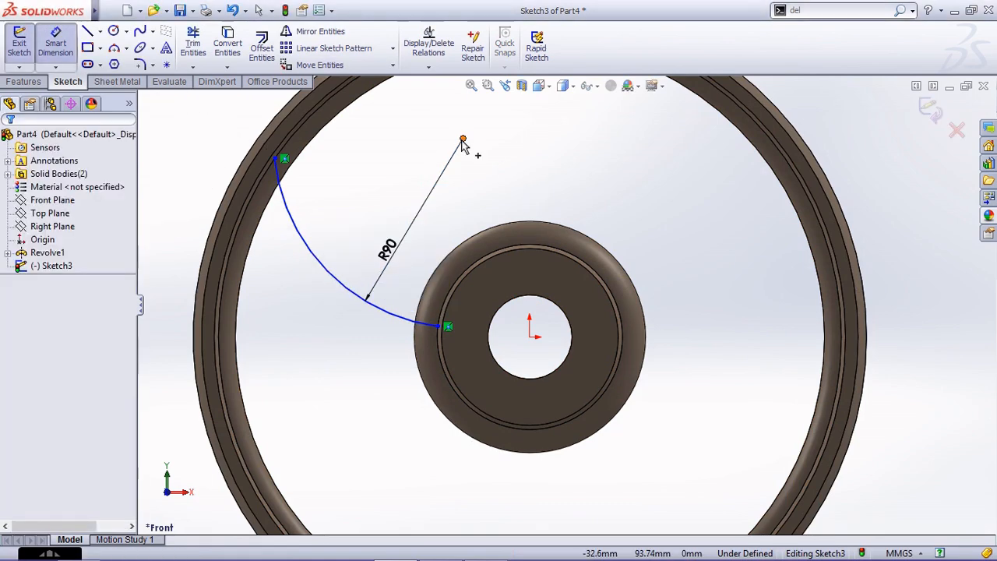
# - Add a vertical relation between the arm arc's center point and the origin
pyautogui.click(463, 139)
pyautogui.keyDown('ctrl'); pyautogui.click(531, 338); pyautogui.keyUp('ctrl')
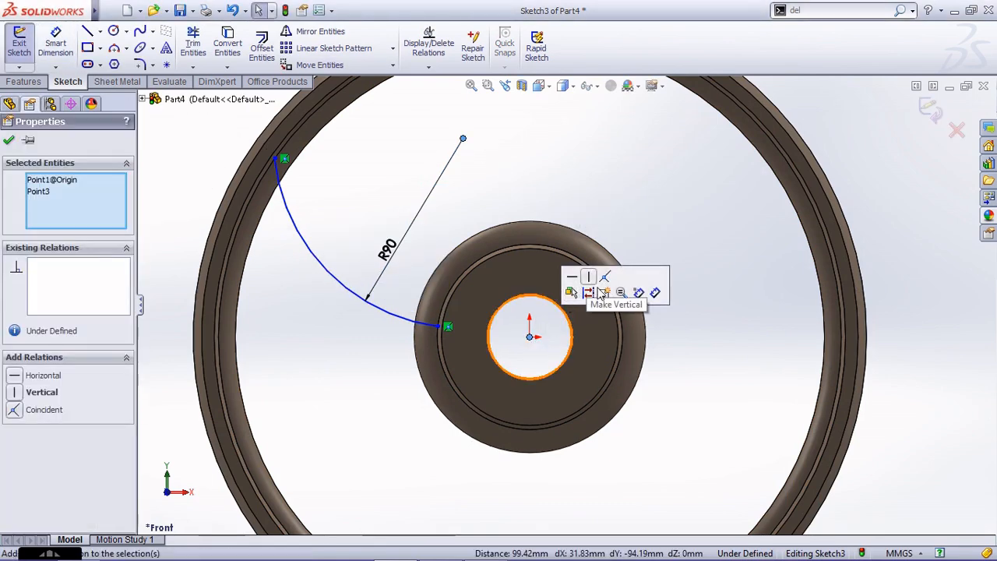
pyautogui.click(602, 283)
pyautogui.click(668, 220)
# - Dimension the vertical distance from the origin to the arm arc's center point as 93 mm
pyautogui.scroll(2, 536, 301)
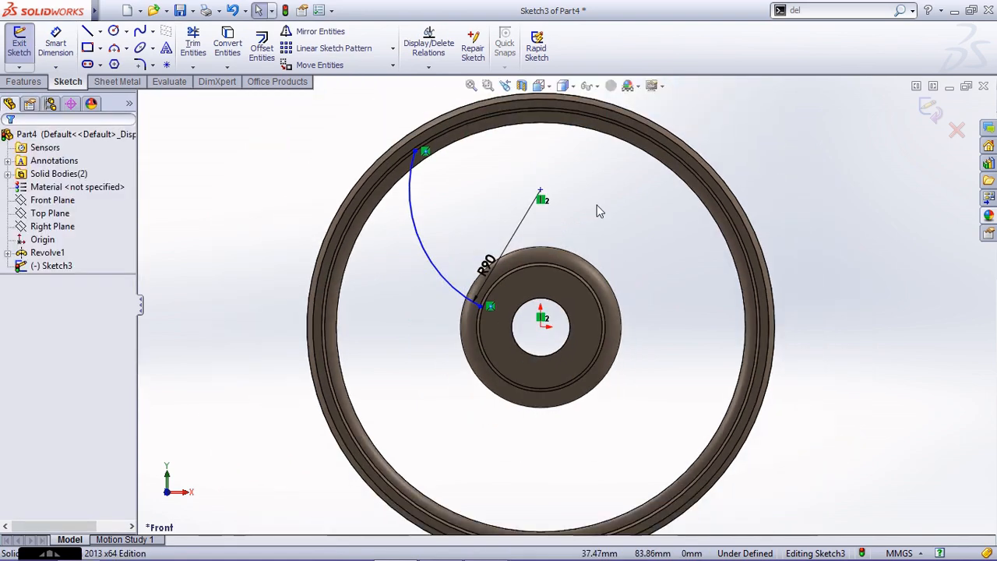
pyautogui.scroll(-2, 596, 207)
pyautogui.click(56, 47)
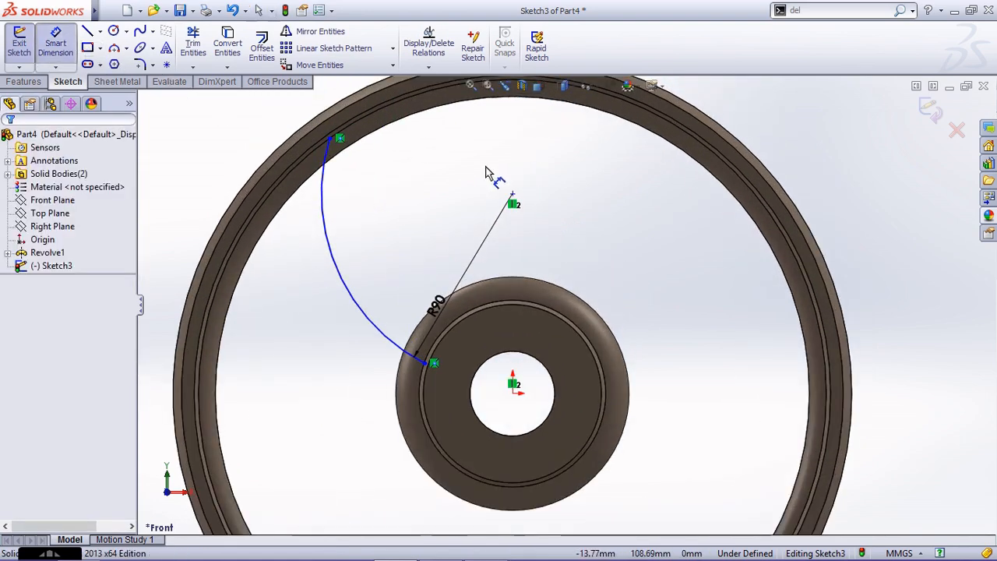
pyautogui.click(513, 197)
pyautogui.click(512, 393)
pyautogui.click(668, 292)
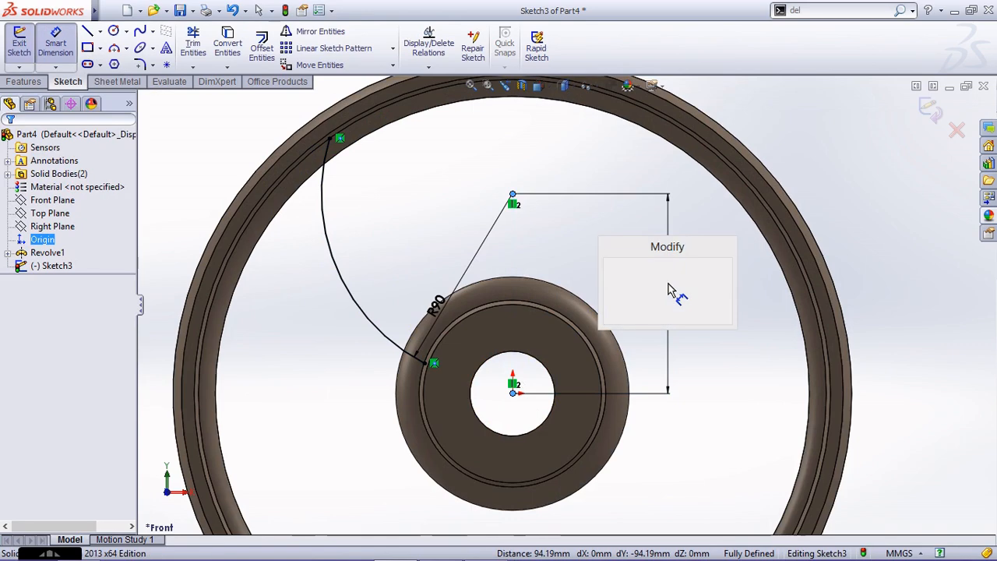
pyautogui.write('93')
pyautogui.press('Return')
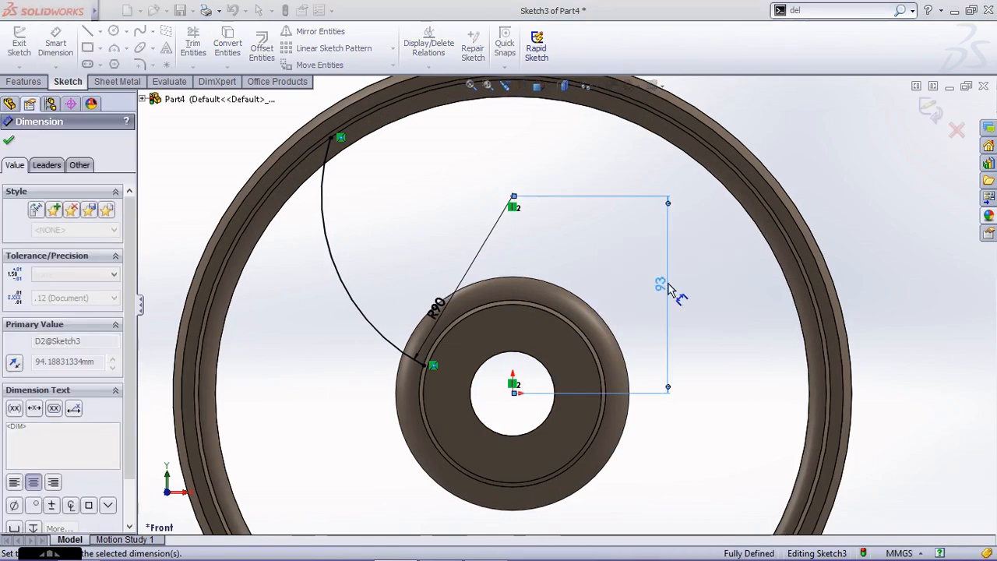
# - Exit the finished arm arc sketch
pyautogui.scroll(1, 545, 292)
pyautogui.scroll(3, 555, 303)
pyautogui.scroll(-1, 580, 290)
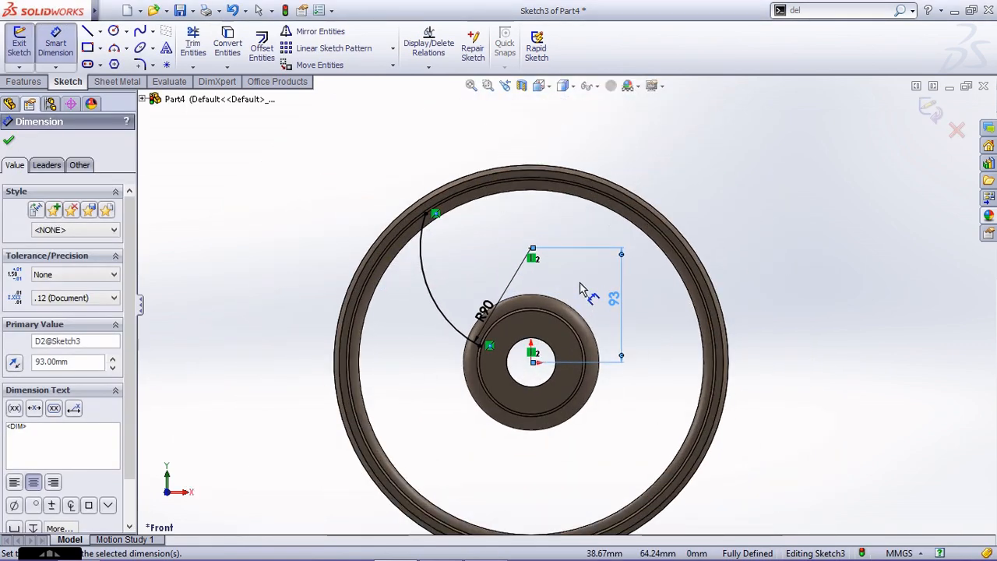
pyautogui.click(915, 127)
pyautogui.click(922, 109)
pyautogui.moveTo(814, 182)
pyautogui.mouseDown(button='middle')
pyautogui.moveTo(781, 198)
pyautogui.moveTo(764, 234)
pyautogui.mouseUp(button='middle')
pyautogui.click(764, 233)
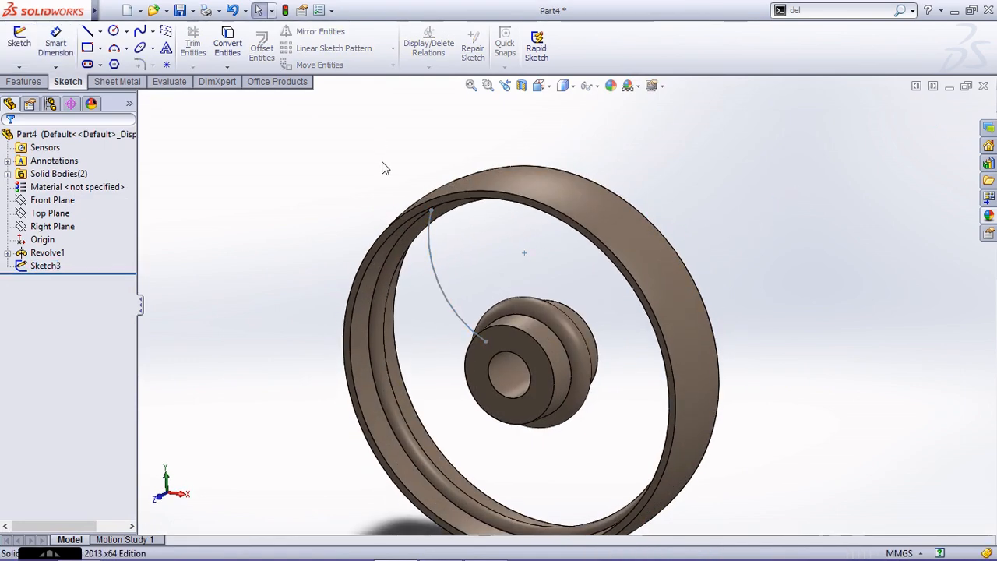
# - Create a reference plane through the arc's endpoint at the rim, perpendicular to the arc
pyautogui.click(24, 82)
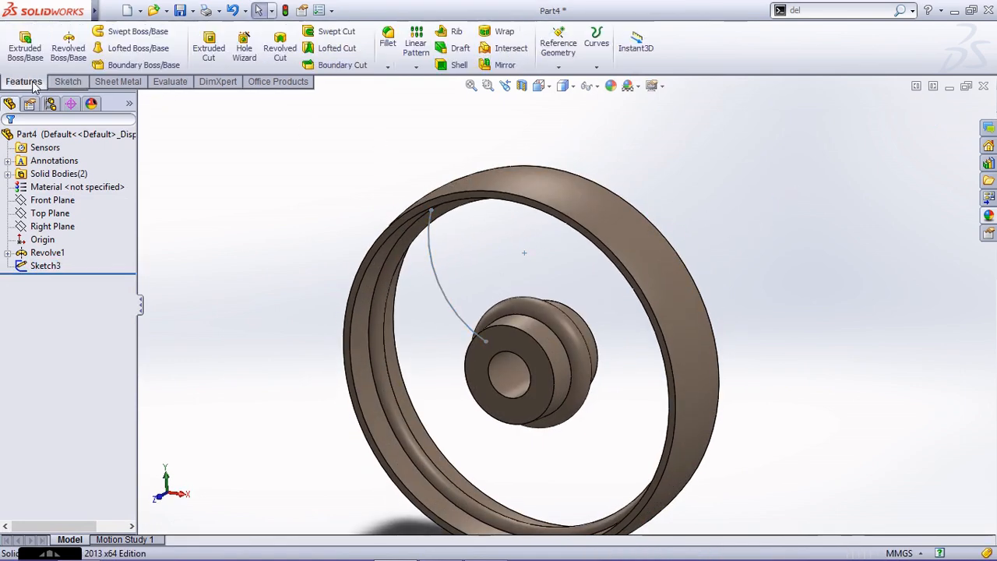
pyautogui.click(557, 65)
pyautogui.click(574, 81)
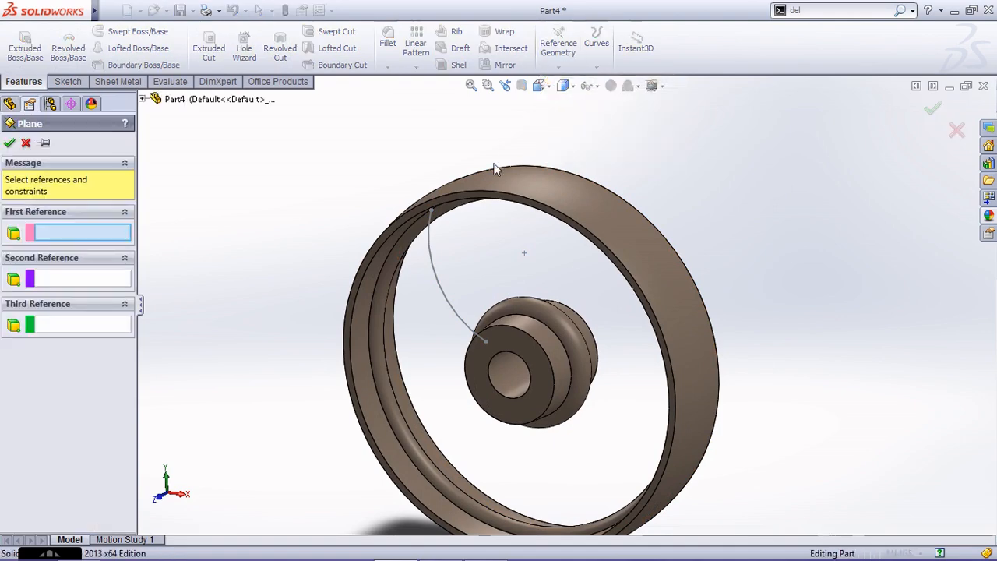
pyautogui.scroll(-3, 474, 223)
pyautogui.click(412, 226)
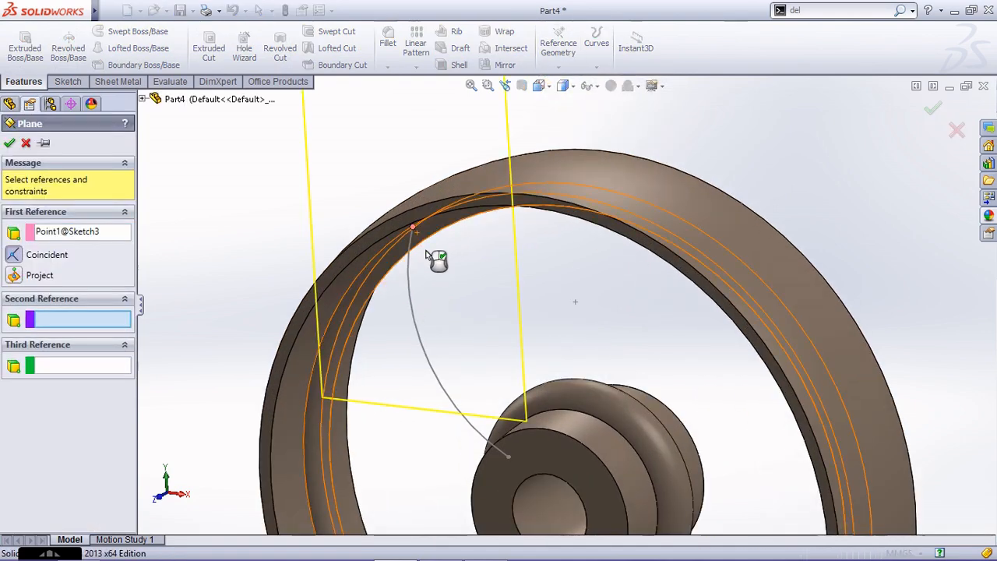
pyautogui.click(418, 269)
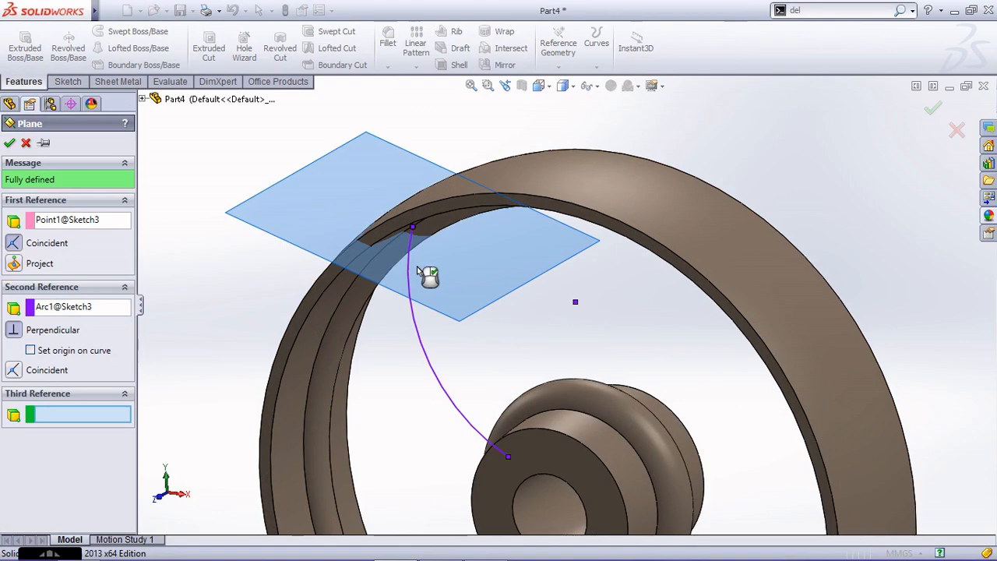
pyautogui.click(10, 143)
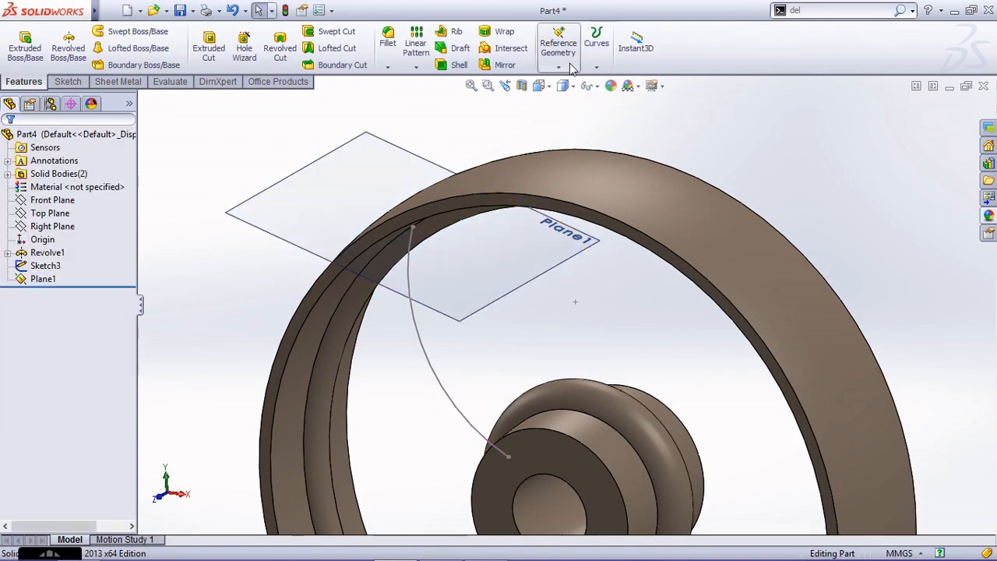
# - Create a second reference plane through the arc's endpoint at the hub, perpendicular to the arc
pyautogui.click(569, 63)
pyautogui.click(576, 140)
pyautogui.press('z')
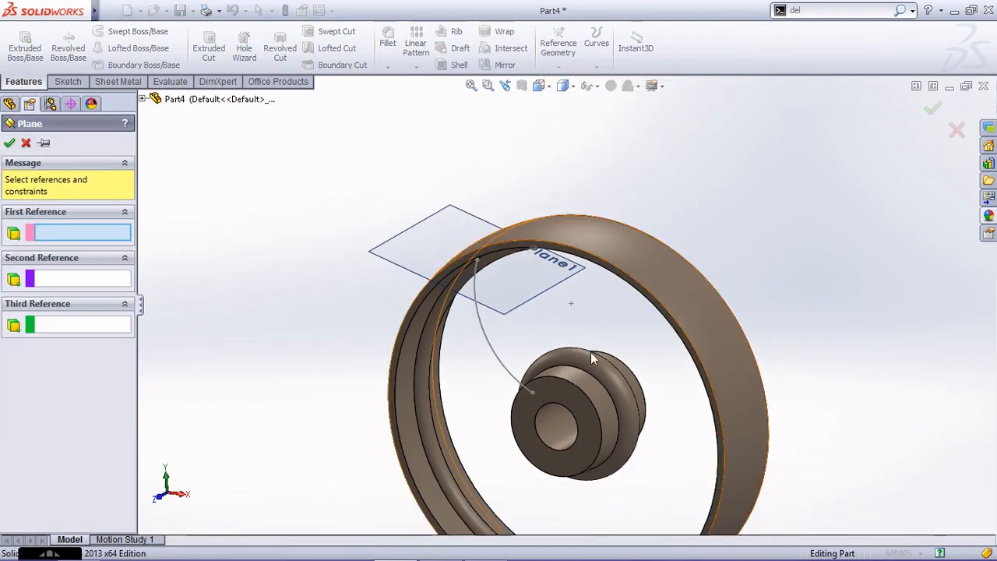
pyautogui.scroll(-4, 541, 398)
pyautogui.click(484, 367)
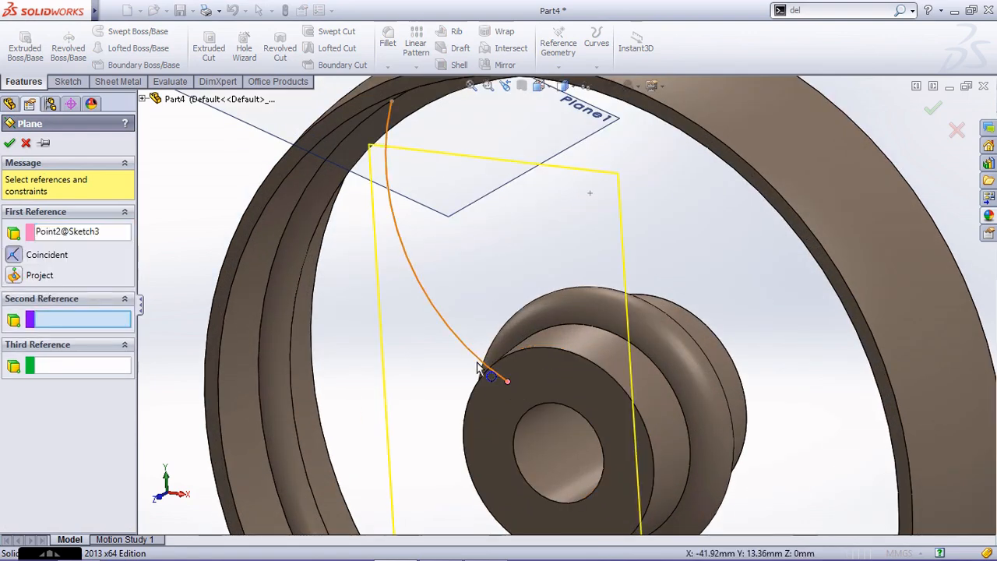
pyautogui.click(480, 344)
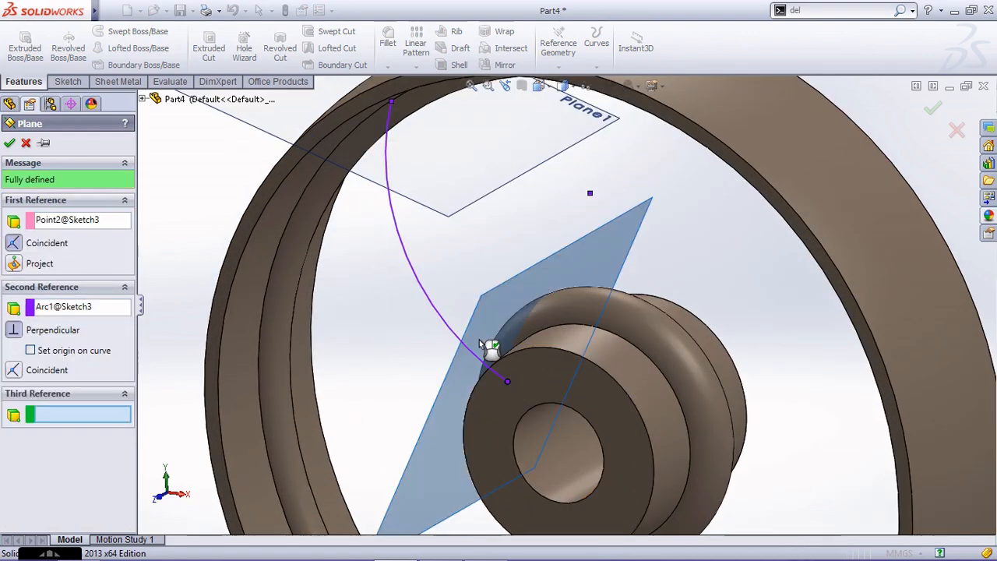
pyautogui.click(10, 142)
pyautogui.moveTo(413, 284); pyautogui.dragTo(501, 257, button='middle')
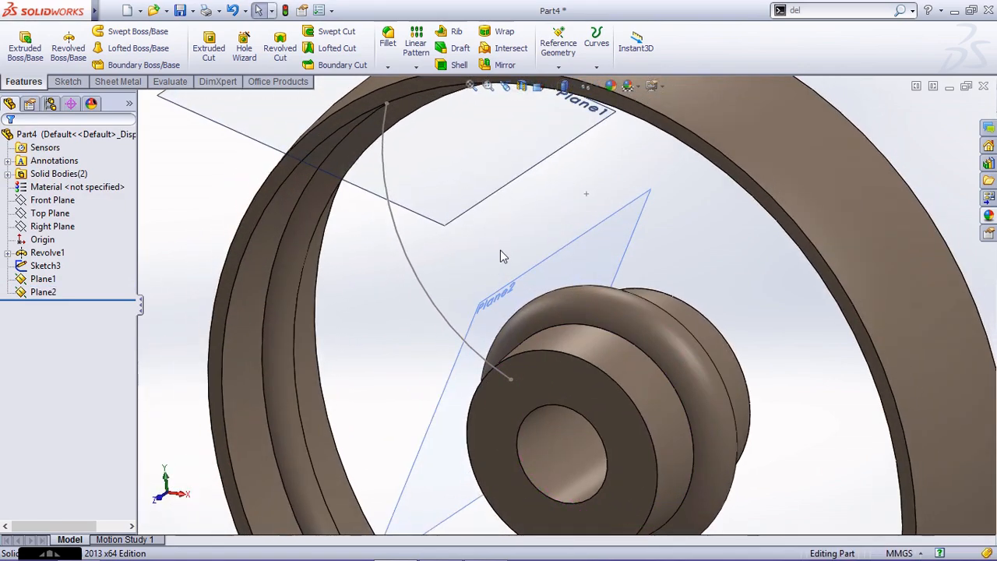
# - Sketch an ellipse on the plane at the arc's rim end, centered on the arc's endpoint, about 31 mm long and 17 mm high
pyautogui.hotkey('ctrl', '7')
pyautogui.scroll(-3, 542, 218)
pyautogui.scroll(-1, 543, 221)
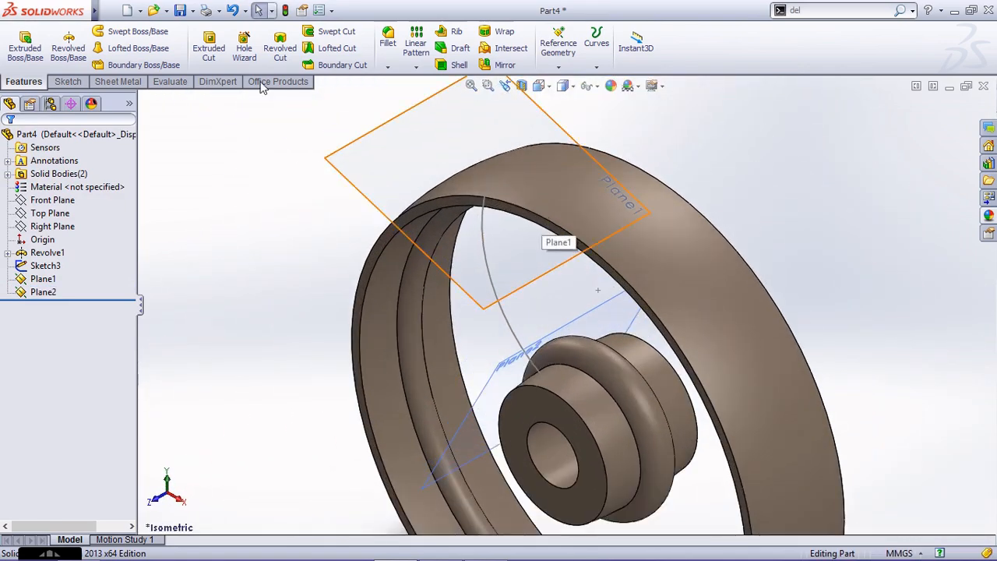
pyautogui.click(68, 81)
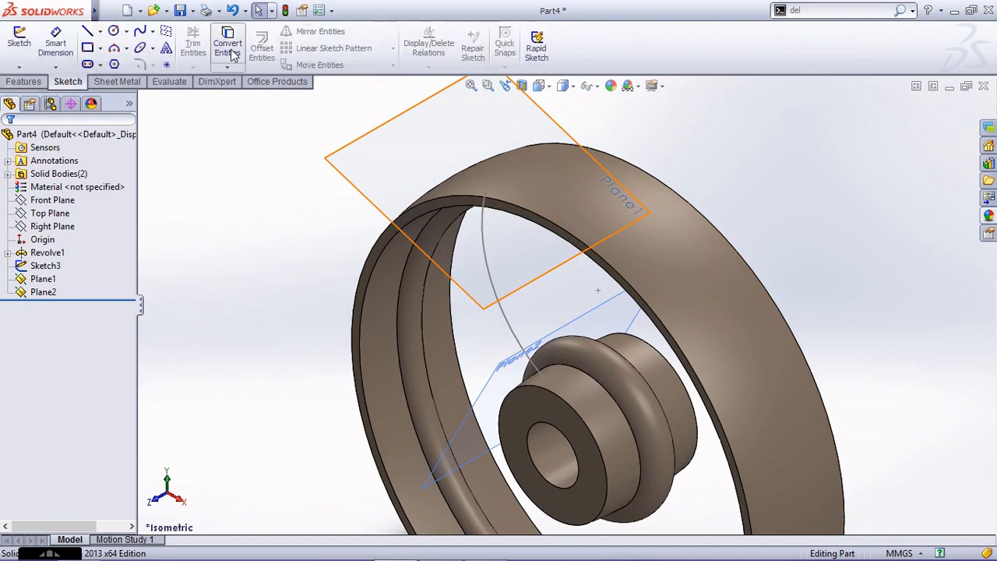
pyautogui.click(141, 48)
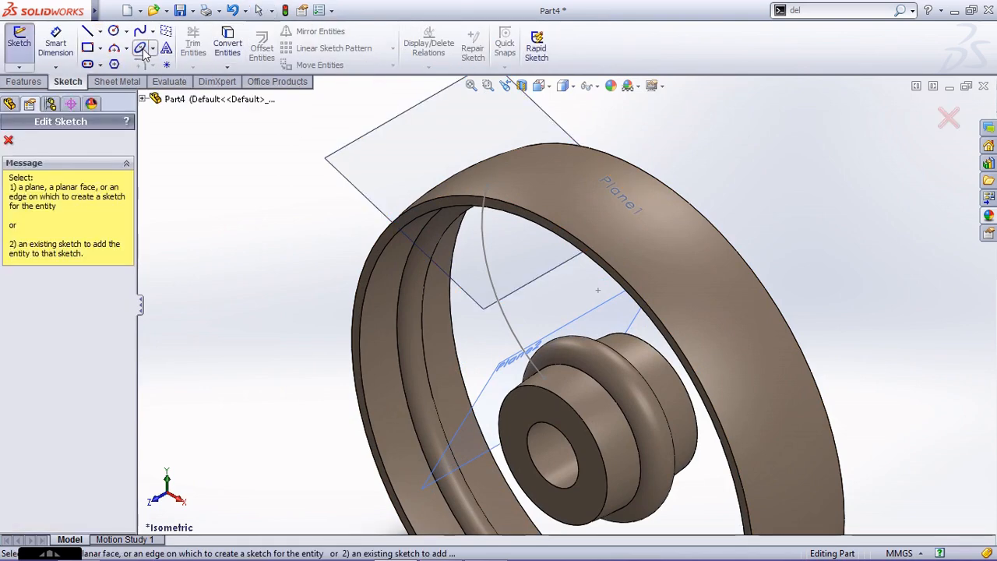
pyautogui.click(398, 136)
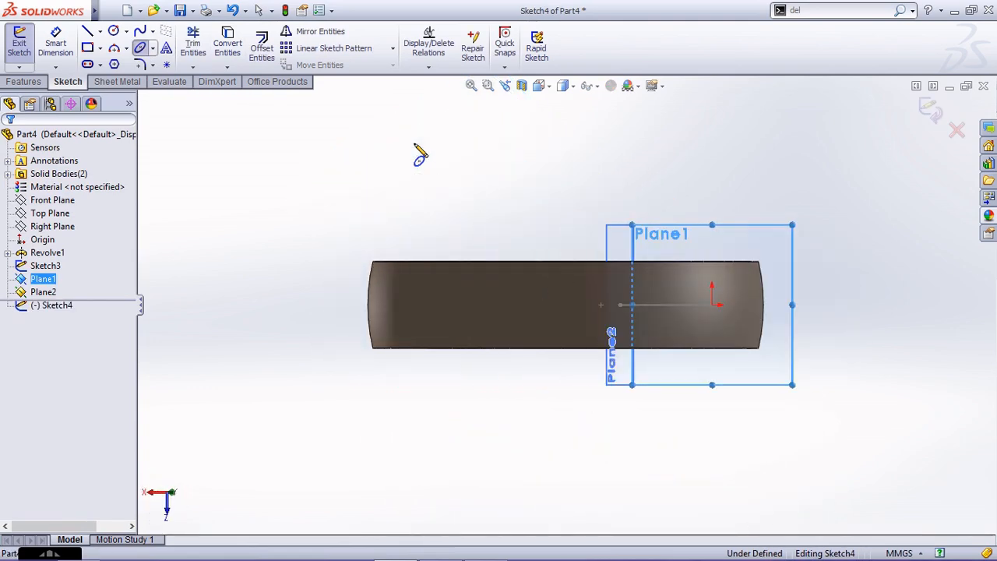
pyautogui.scroll(-5, 818, 343)
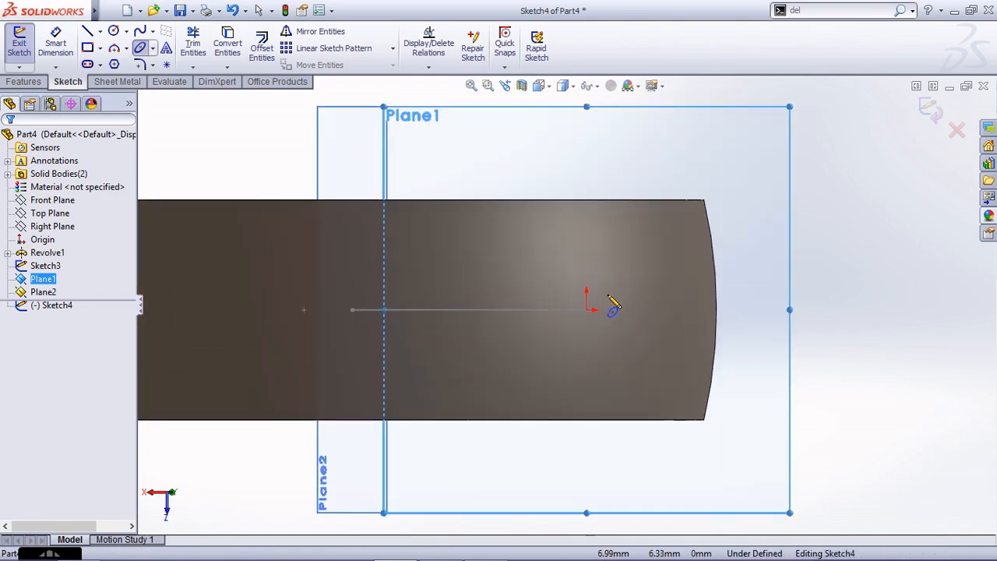
pyautogui.click(587, 310)
pyautogui.click(635, 310)
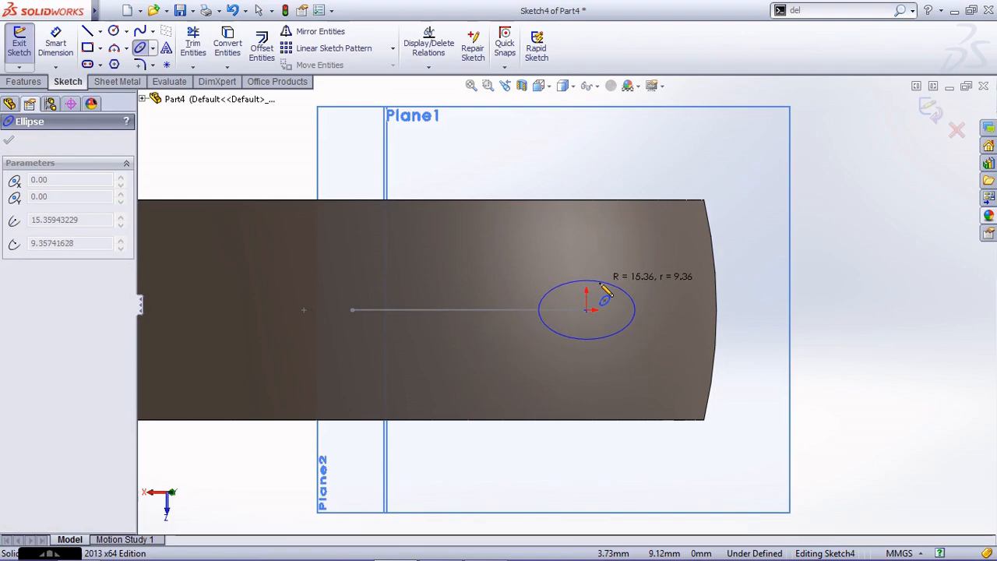
pyautogui.click(607, 293)
pyautogui.press('Escape')
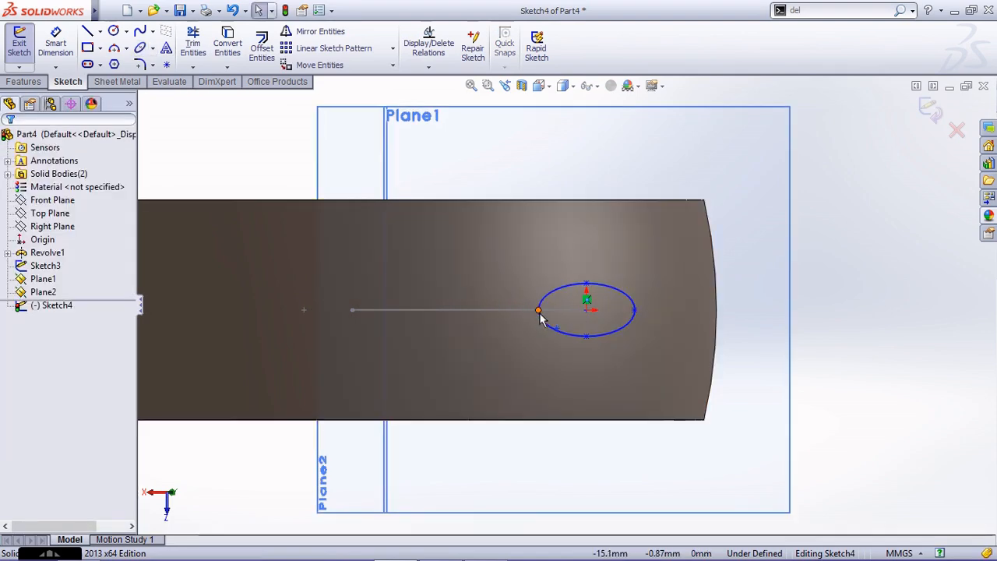
# - Add a horizontal relation between the ellipse's center and its two major-axis end points
pyautogui.click(539, 311)
pyautogui.keyDown('ctrl'); pyautogui.click(634, 311); pyautogui.keyUp('ctrl')
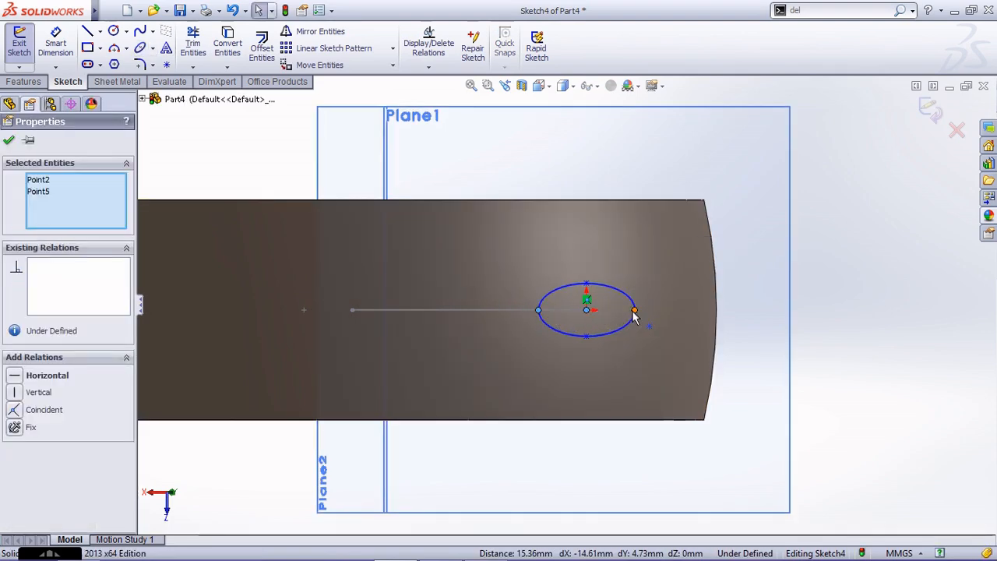
pyautogui.keyDown('ctrl'); pyautogui.click(634, 312); pyautogui.keyUp('ctrl')
pyautogui.click(52, 380)
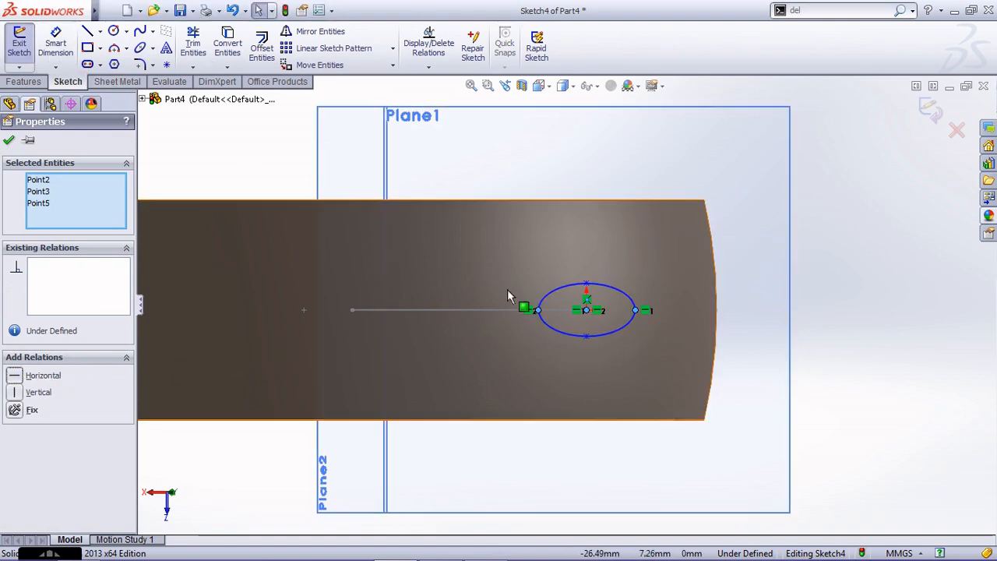
# - Move the ellipse horizontally about 25 mm away from the arc's rim endpoint
pyautogui.moveTo(586, 310); pyautogui.dragTo(666, 311)
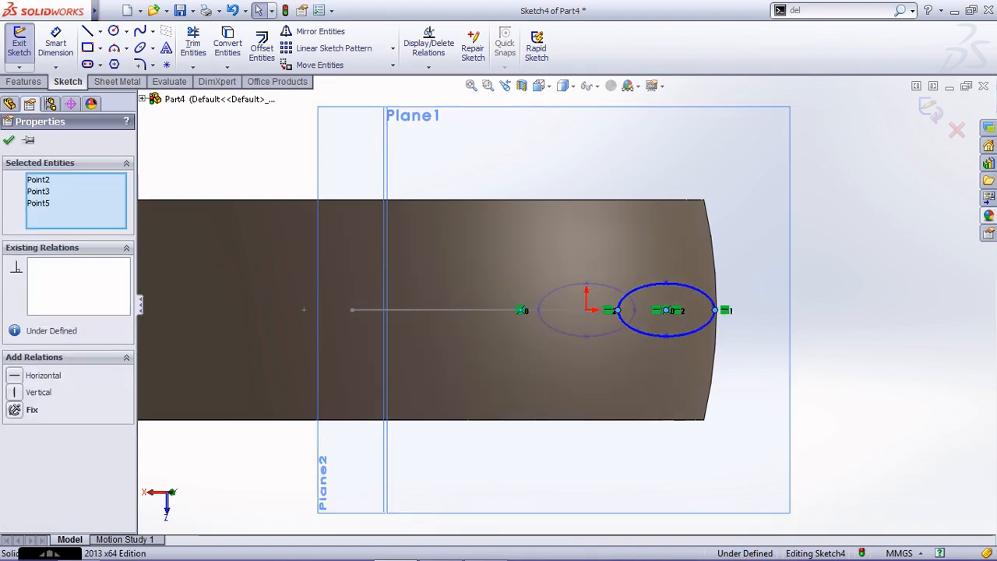
pyautogui.moveTo(589, 310); pyautogui.dragTo(586, 318, button='middle')
pyautogui.scroll(-2, 652, 285)
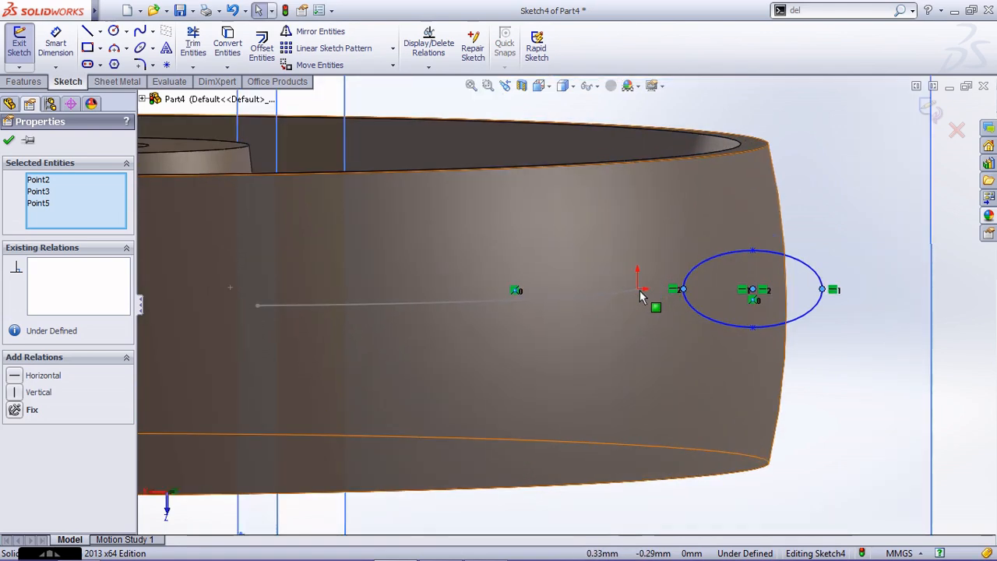
pyautogui.click(860, 335)
pyautogui.press('Escape')
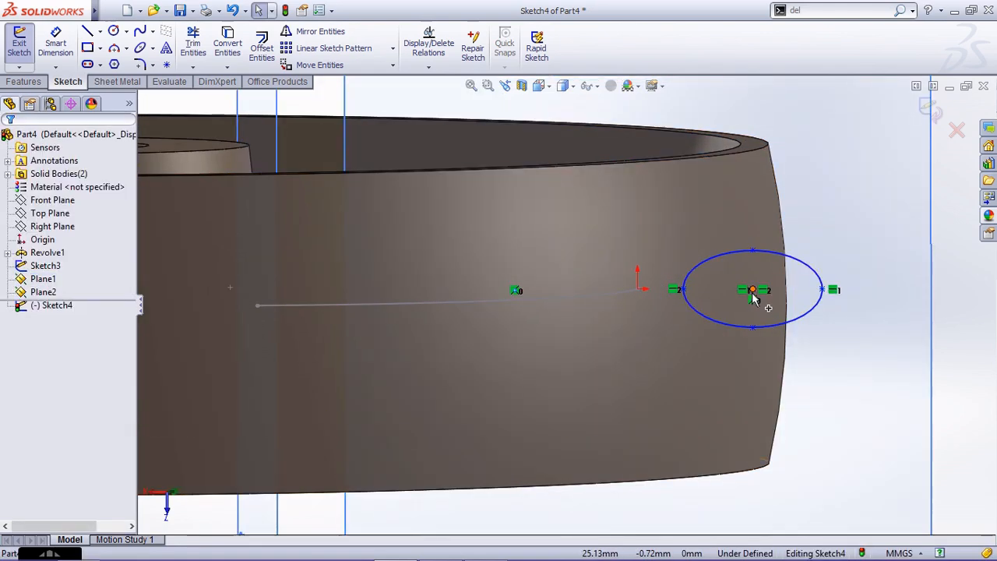
# - Make the ellipse's center point coincident with the arm arc's endpoint at the rim
pyautogui.click(752, 293)
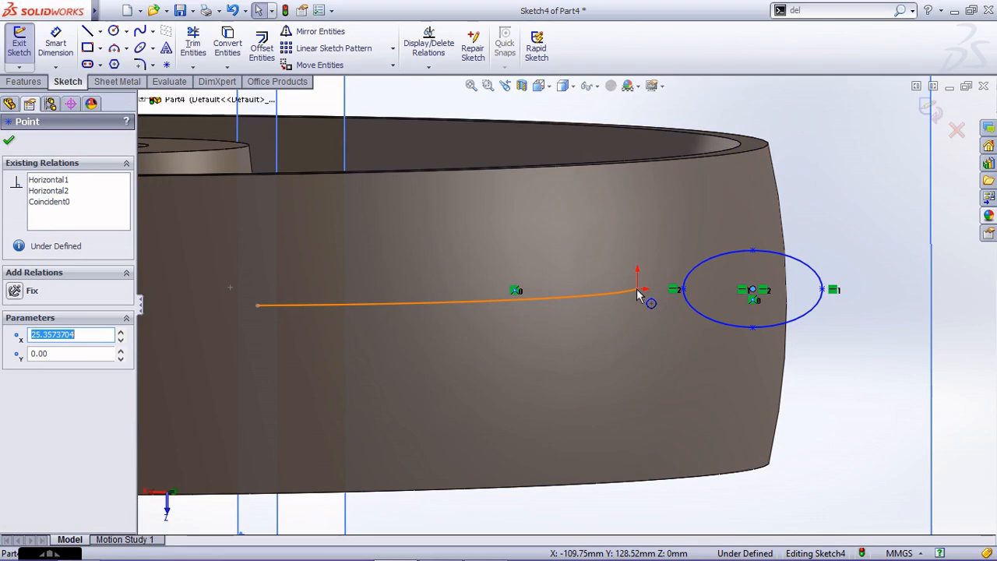
pyautogui.moveTo(638, 290); pyautogui.dragTo(650, 314, button='middle')
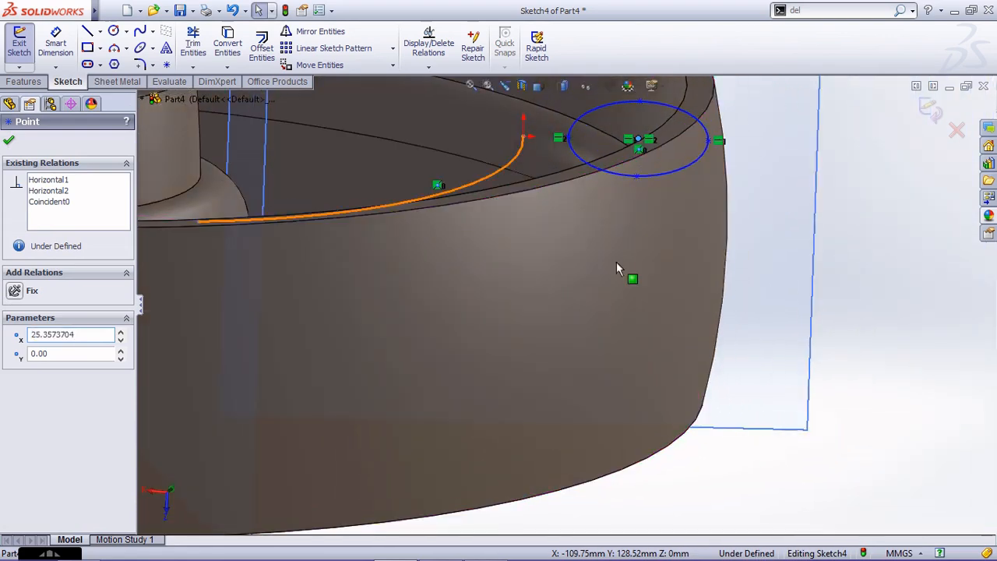
pyautogui.scroll(-2, 527, 129)
pyautogui.keyDown('ctrl'); pyautogui.click(527, 161); pyautogui.keyUp('ctrl')
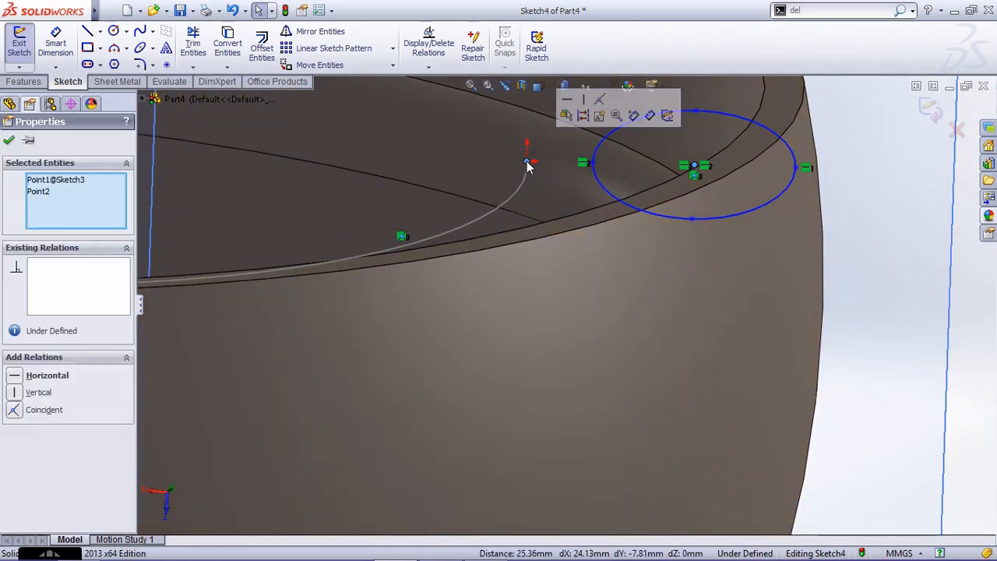
pyautogui.click(23, 413)
pyautogui.click(892, 284)
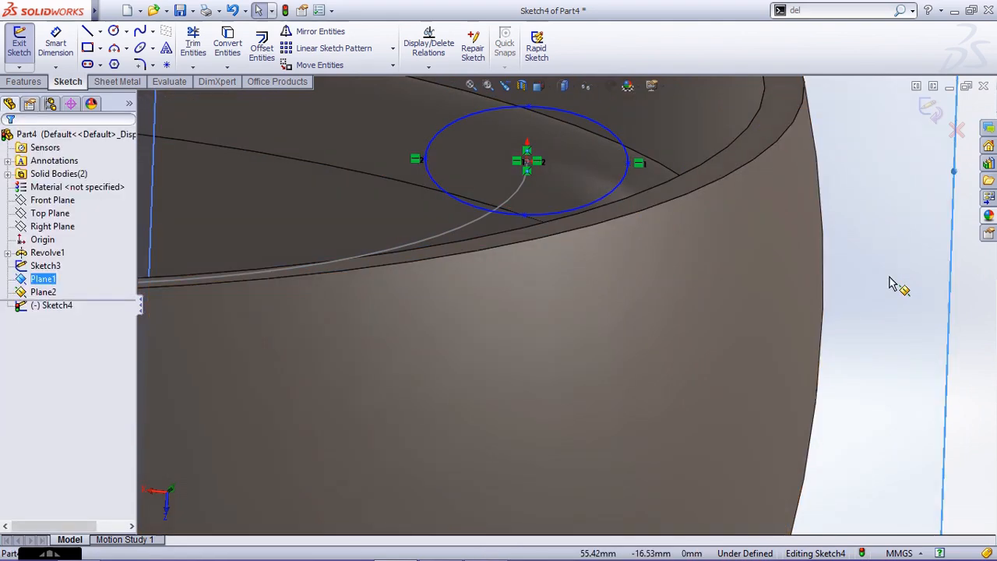
# - Dimension the minor axis of the rim-end ellipse as 12 mm
pyautogui.hotkey('ctrl', '8')
pyautogui.hotkey('ctrl', '8')
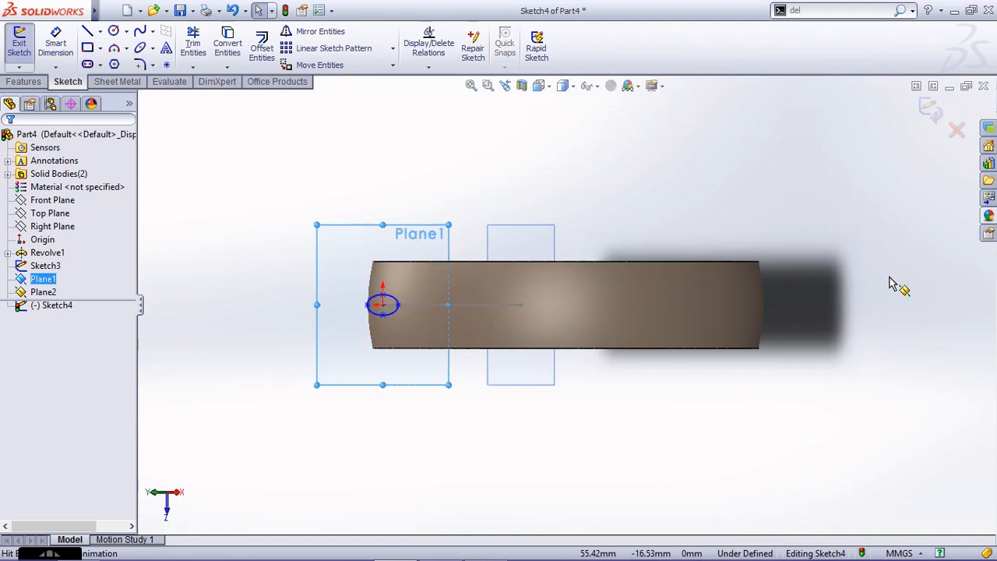
pyautogui.hotkey('ctrl', '8')
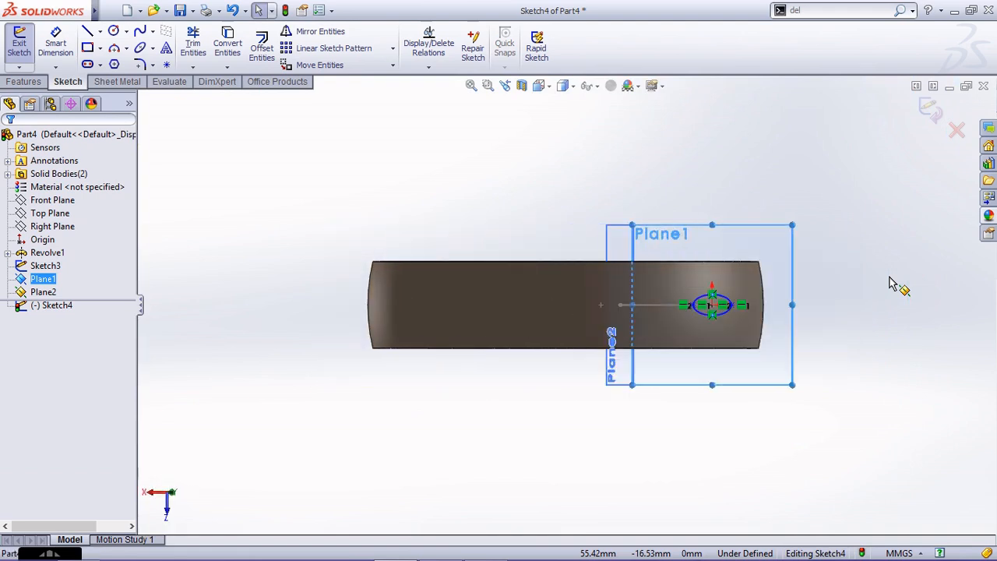
pyautogui.scroll(-5, 701, 312)
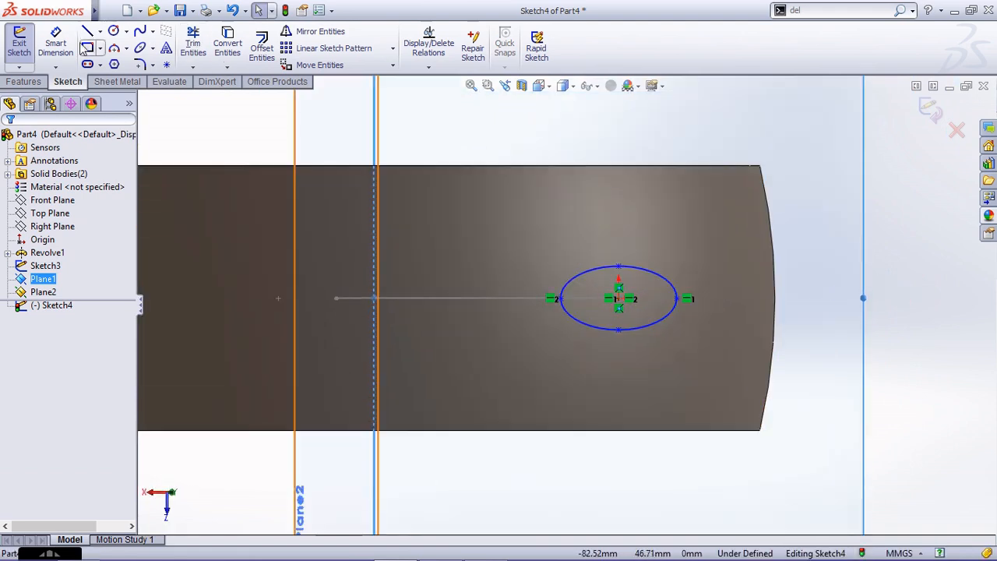
pyautogui.click(56, 43)
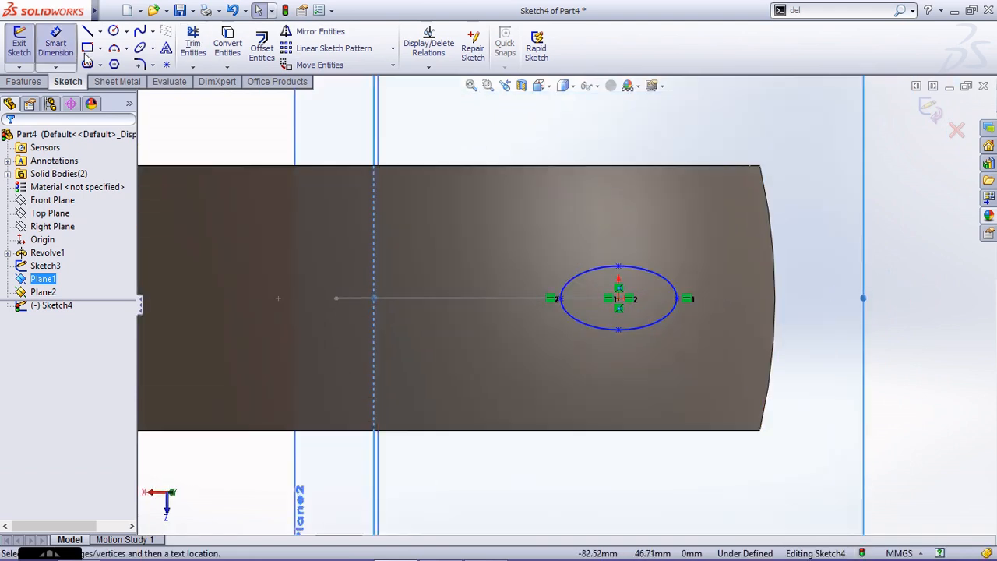
pyautogui.click(618, 331)
pyautogui.click(619, 267)
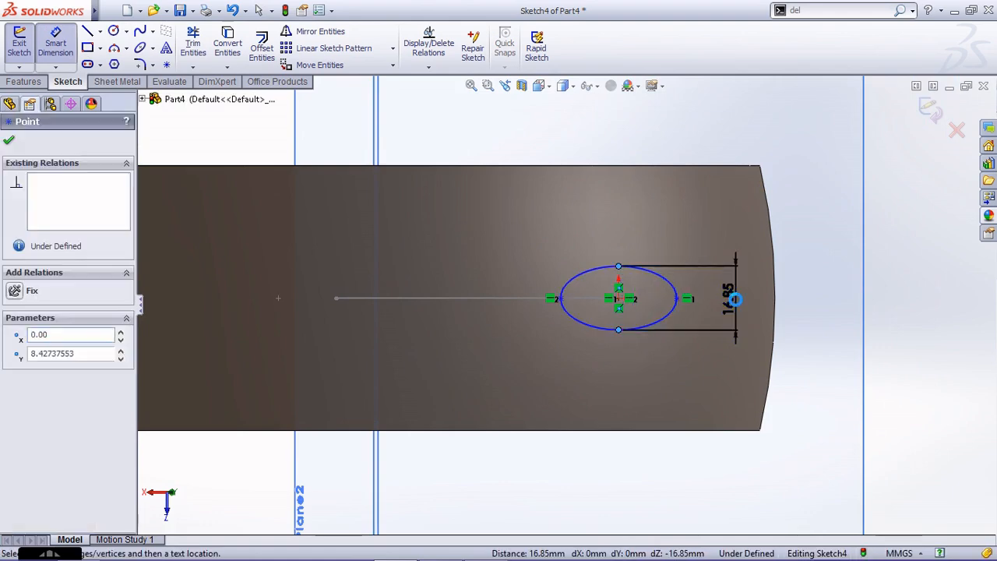
pyautogui.click(735, 298)
pyautogui.write('12')
pyautogui.press('Return')
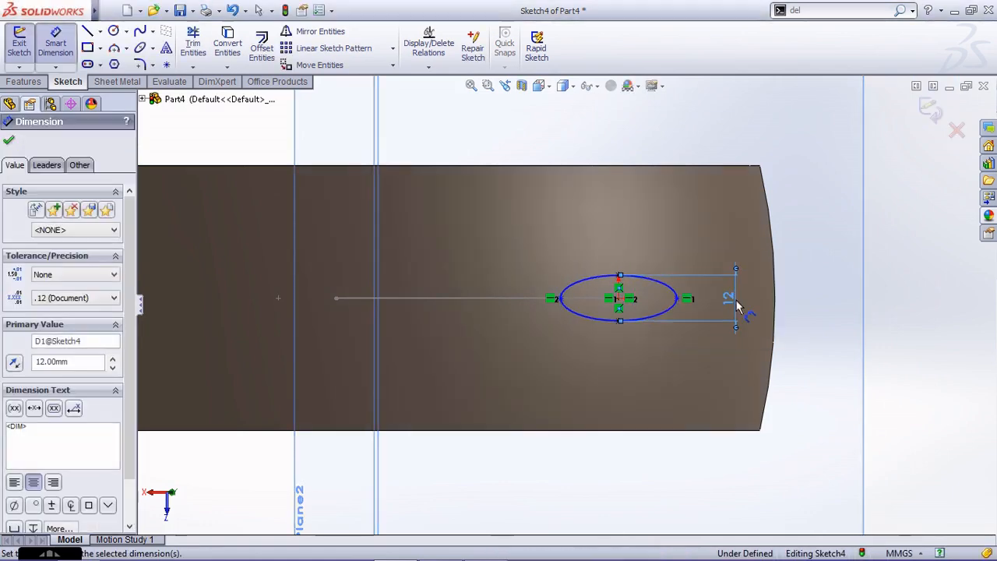
# - Dimension the major axis of the rim-end ellipse as 32 mm and exit the sketch
pyautogui.click(678, 299)
pyautogui.click(561, 298)
pyautogui.click(622, 242)
pyautogui.write('32')
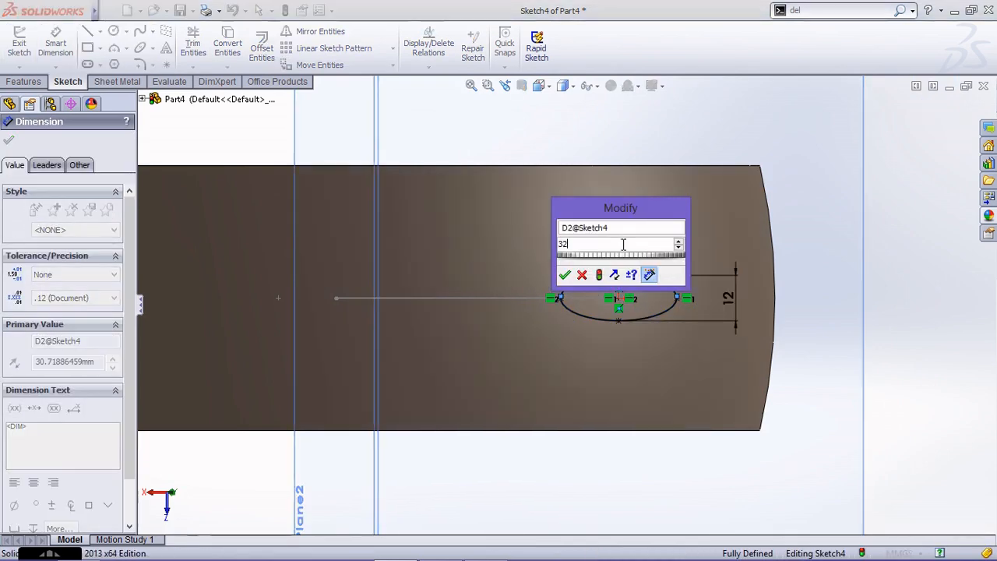
pyautogui.press('Return')
pyautogui.click(935, 109)
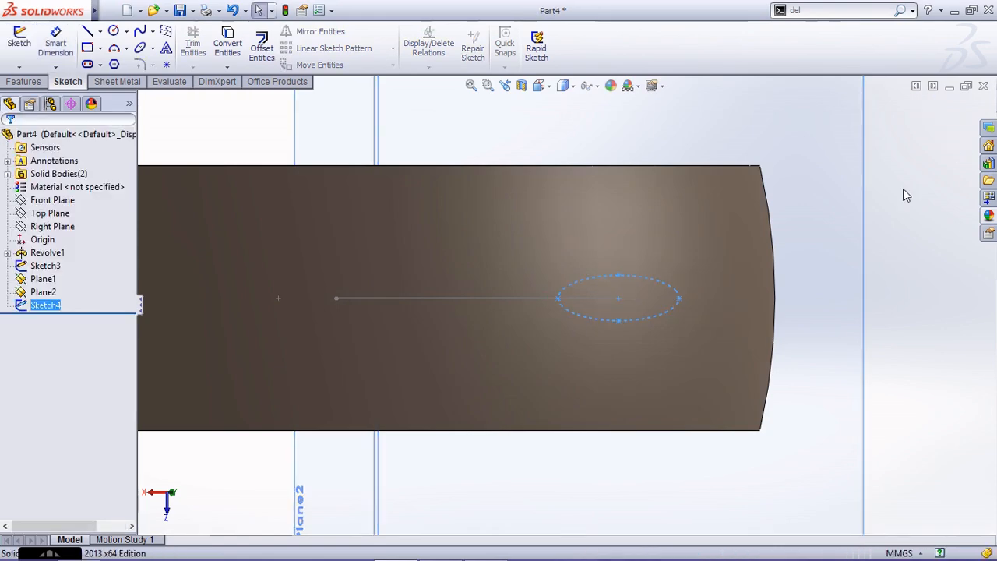
# - Sketch an upright ellipse on the hub-end plane, centered on the arc's endpoint, about 25 mm high and 15 mm wide
pyautogui.hotkey('ctrl', '7')
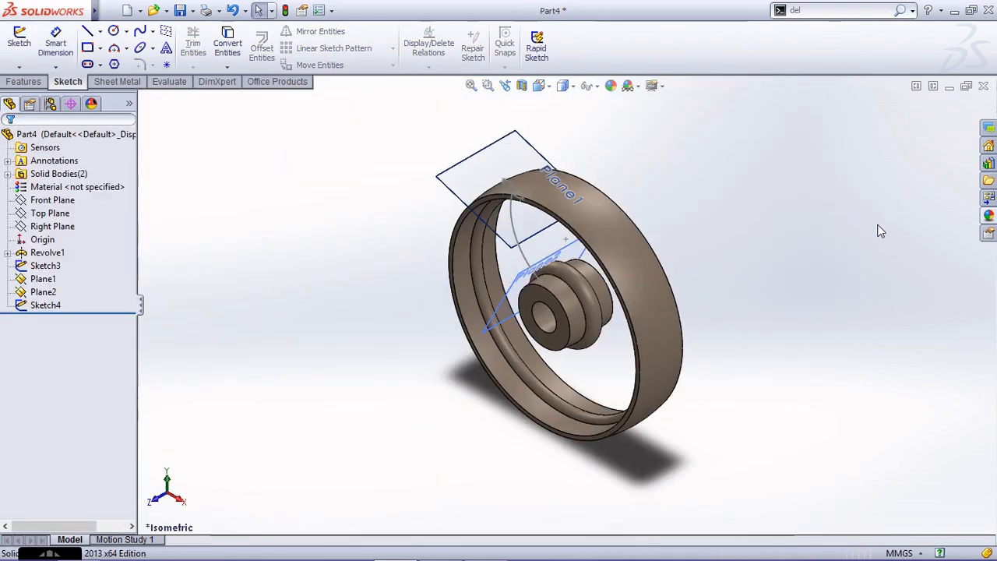
pyautogui.scroll(-5, 526, 221)
pyautogui.moveTo(526, 220); pyautogui.dragTo(566, 168, button='middle')
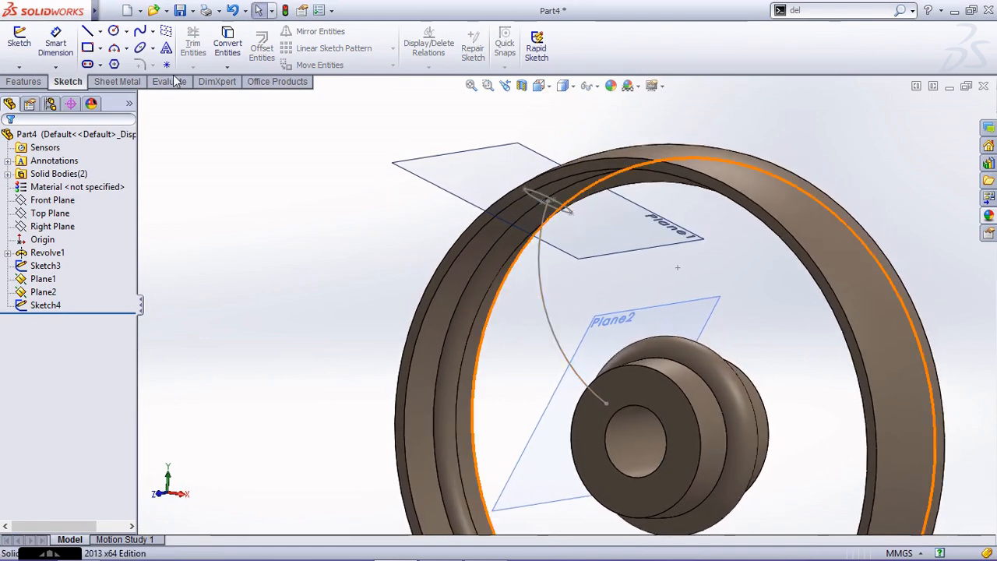
pyautogui.click(142, 49)
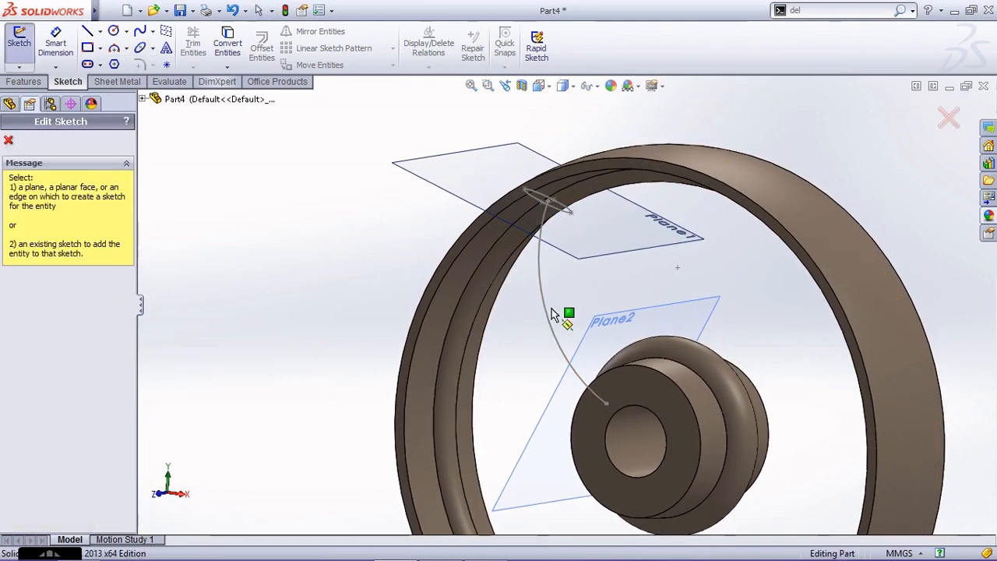
pyautogui.click(599, 334)
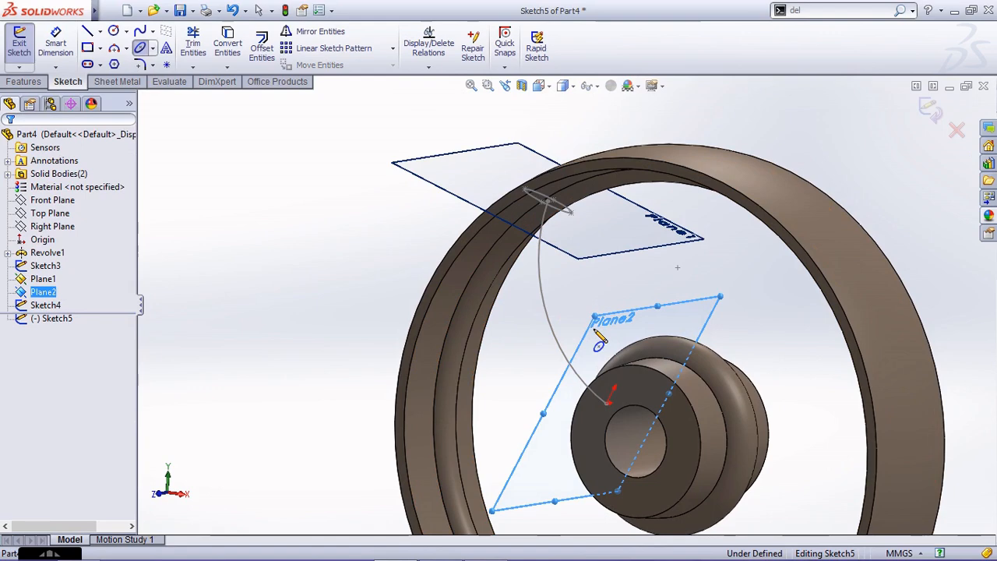
pyautogui.hotkey('ctrl', '8')
pyautogui.hotkey('ctrl', '8')
pyautogui.hotkey('ctrl', '8')
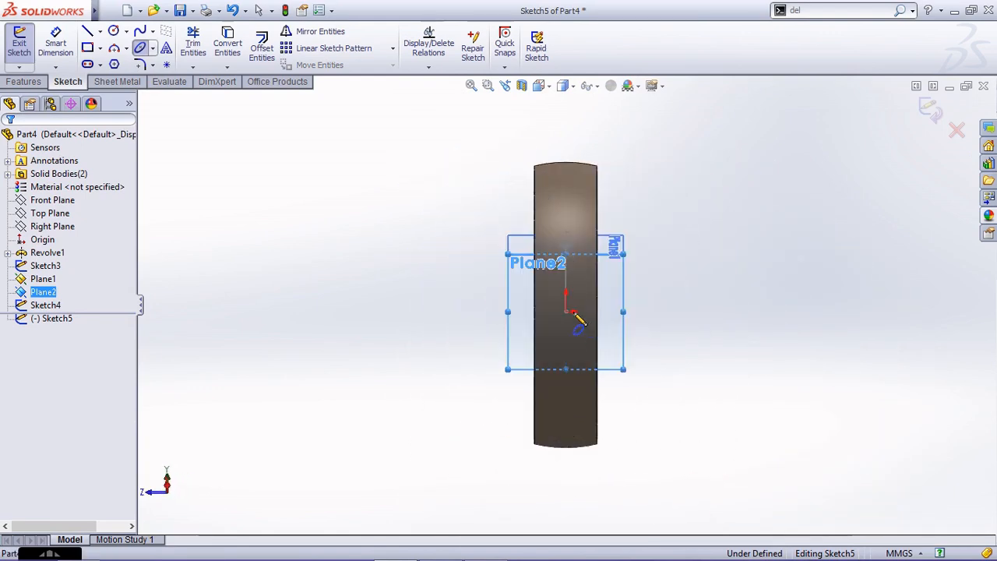
pyautogui.scroll(-5, 576, 320)
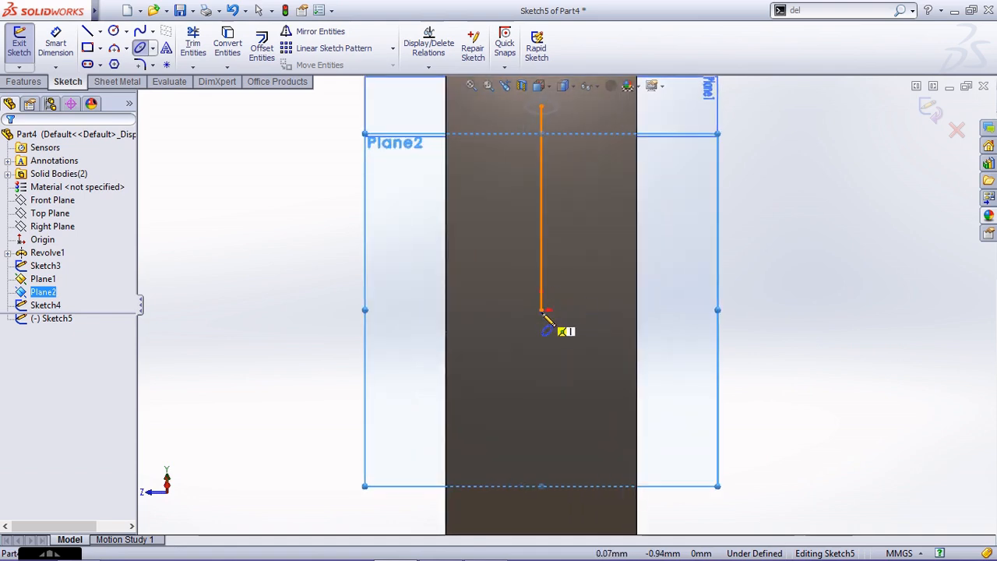
pyautogui.click(542, 310)
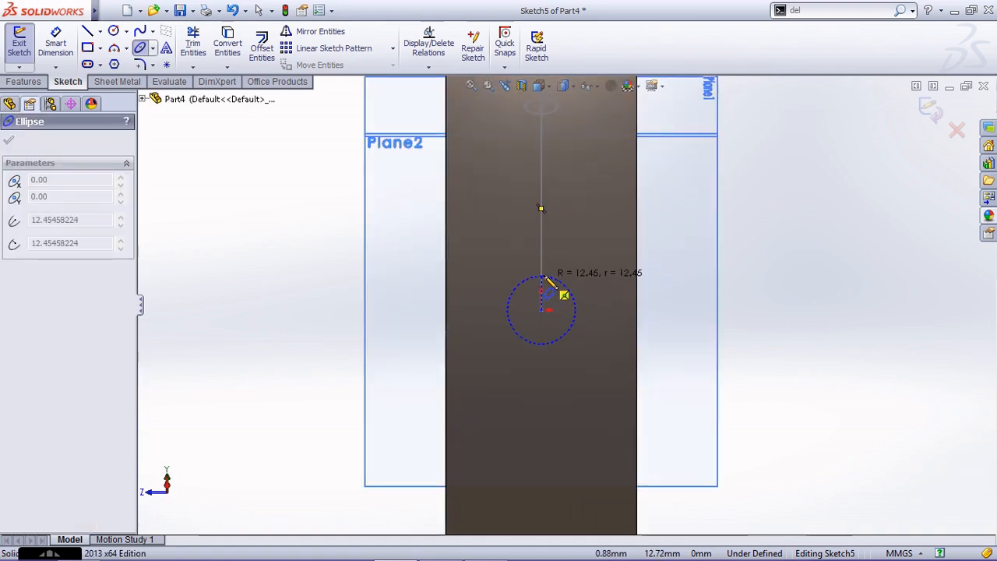
pyautogui.click(564, 286)
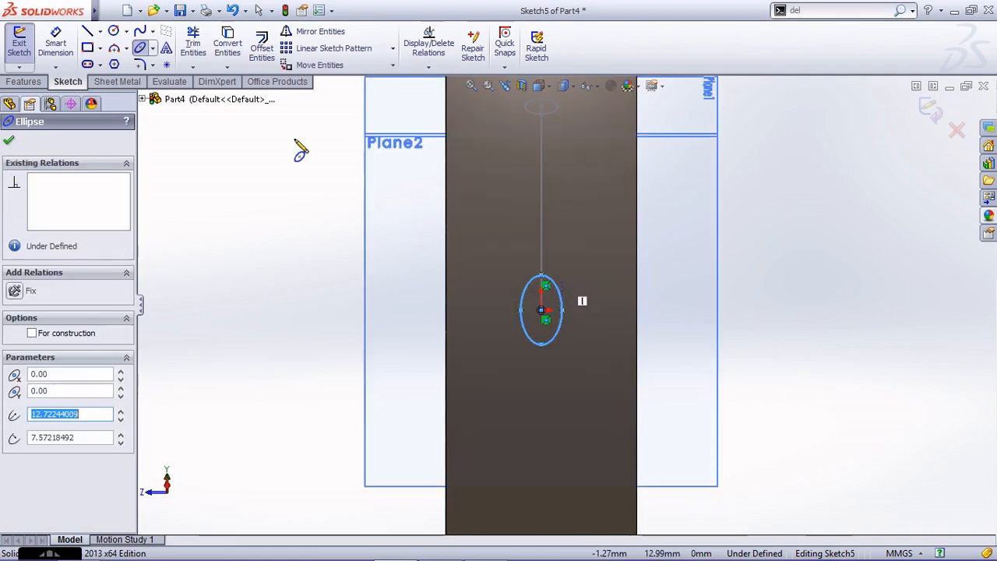
# - Dimension the major axis of the hub-end ellipse as 40 mm
pyautogui.click(55, 43)
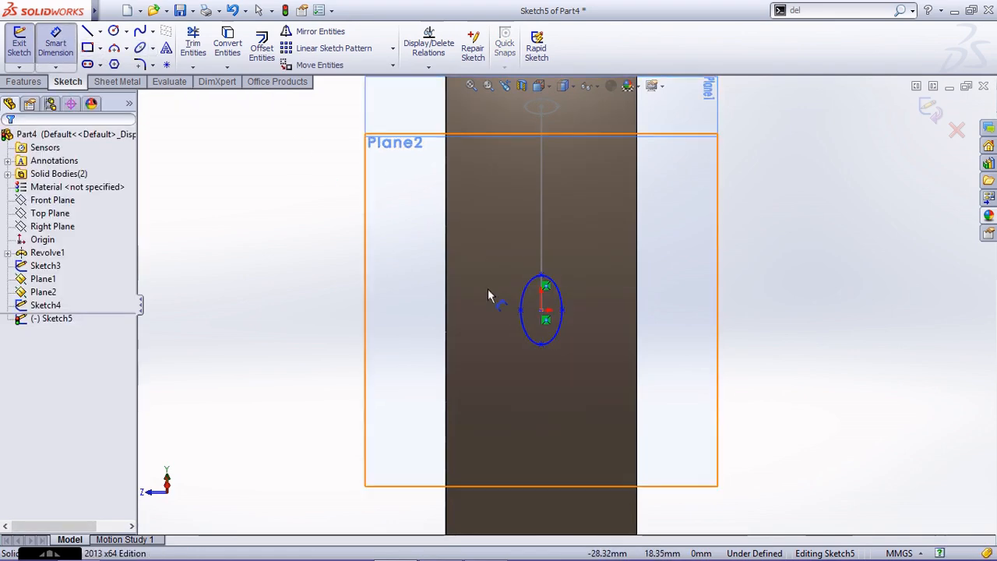
pyautogui.click(543, 278)
pyautogui.click(541, 343)
pyautogui.click(592, 306)
pyautogui.write('40')
pyautogui.press('Return')
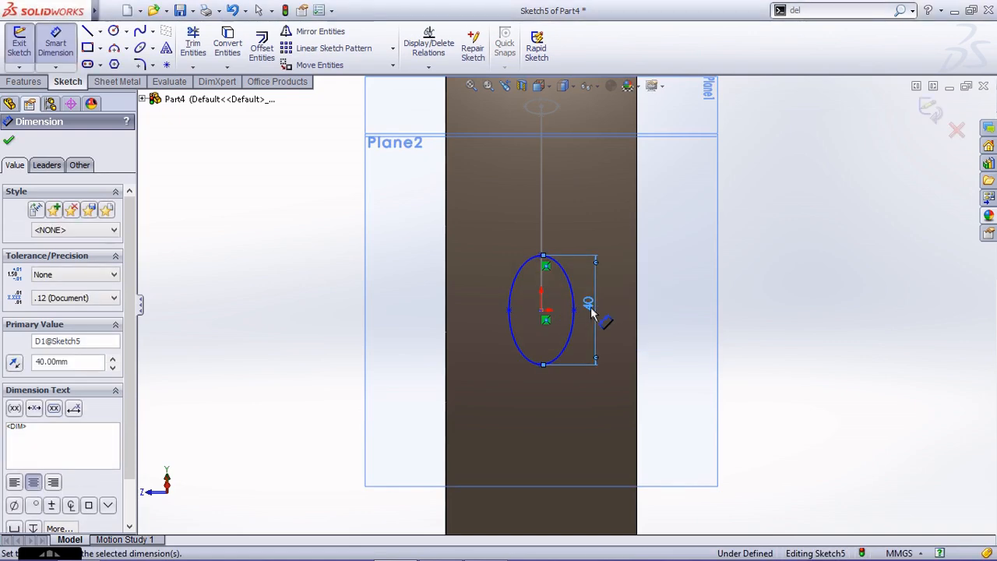
# - Dimension the minor axis of the hub-end ellipse as 20 mm
pyautogui.click(575, 312)
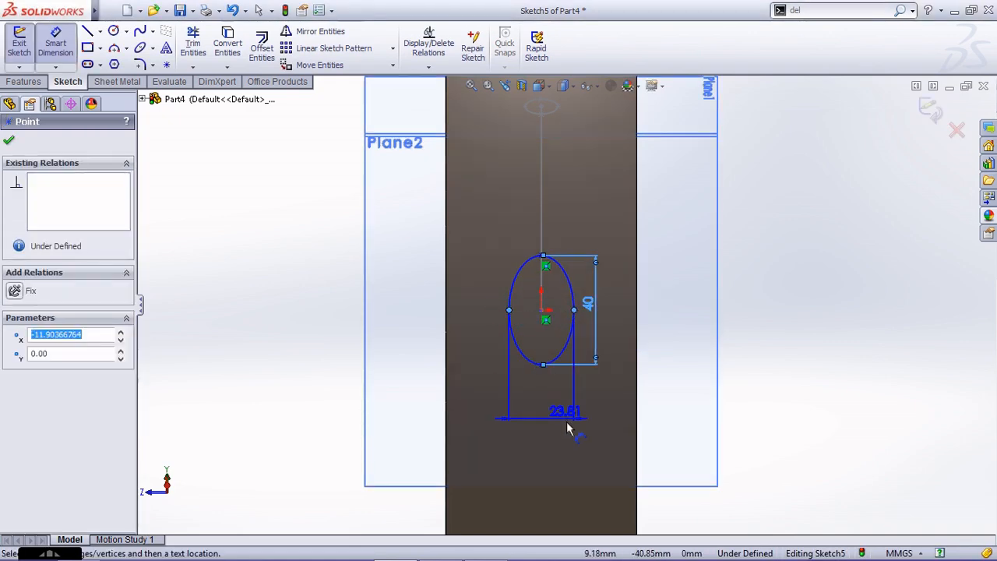
pyautogui.click(559, 404)
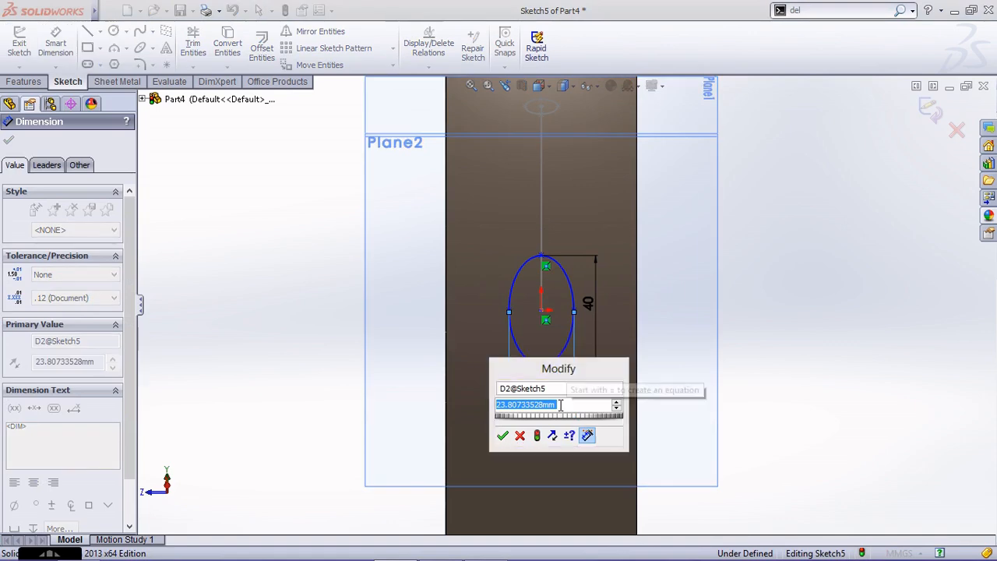
pyautogui.press('Return')
# - Add a vertical relation between the hub-end ellipse's lower, upper and center points
pyautogui.click(545, 366)
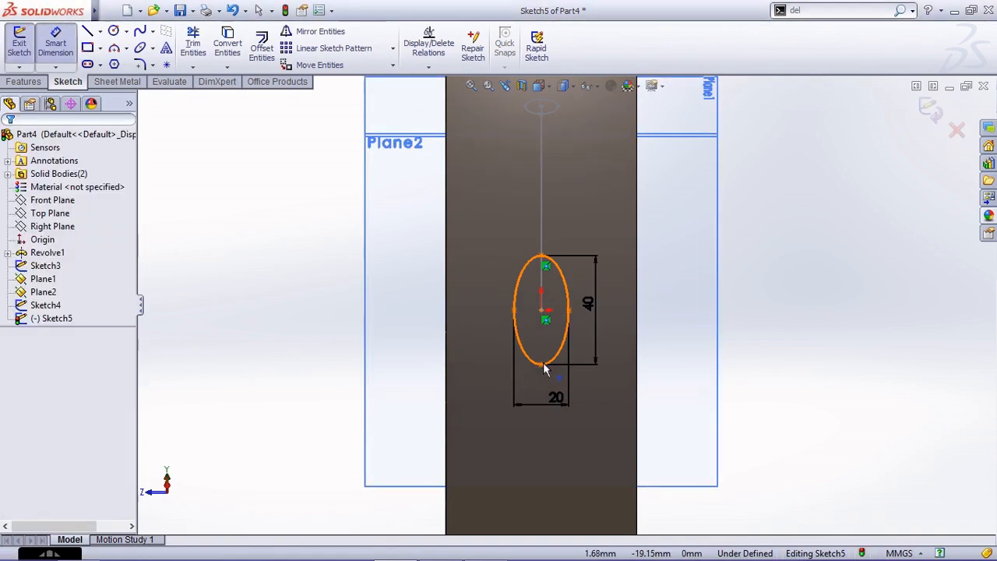
pyautogui.click(541, 364)
pyautogui.keyDown('ctrl'); pyautogui.click(542, 257); pyautogui.keyUp('ctrl')
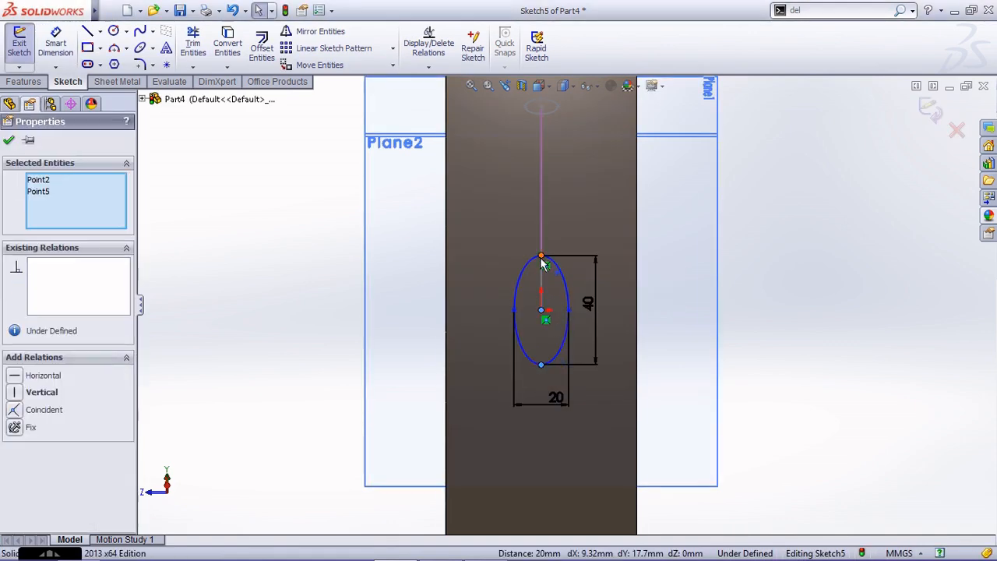
pyautogui.keyDown('ctrl'); pyautogui.click(542, 310); pyautogui.keyUp('ctrl')
pyautogui.click(590, 206)
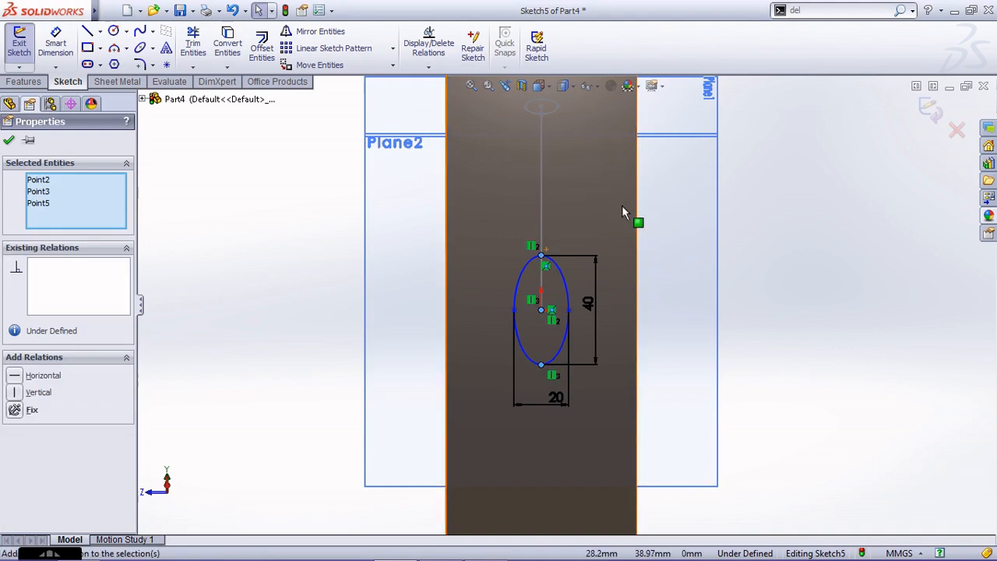
pyautogui.click(736, 278)
# - Make the hub-end ellipse's center coincident with the arc's endpoint and exit the sketch
pyautogui.moveTo(543, 320); pyautogui.dragTo(539, 434)
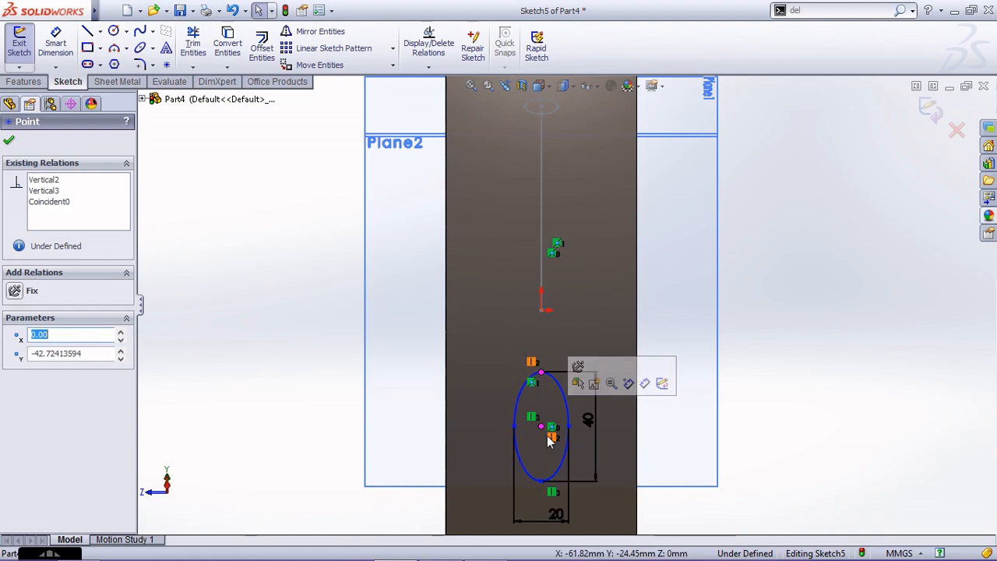
pyautogui.click(449, 371)
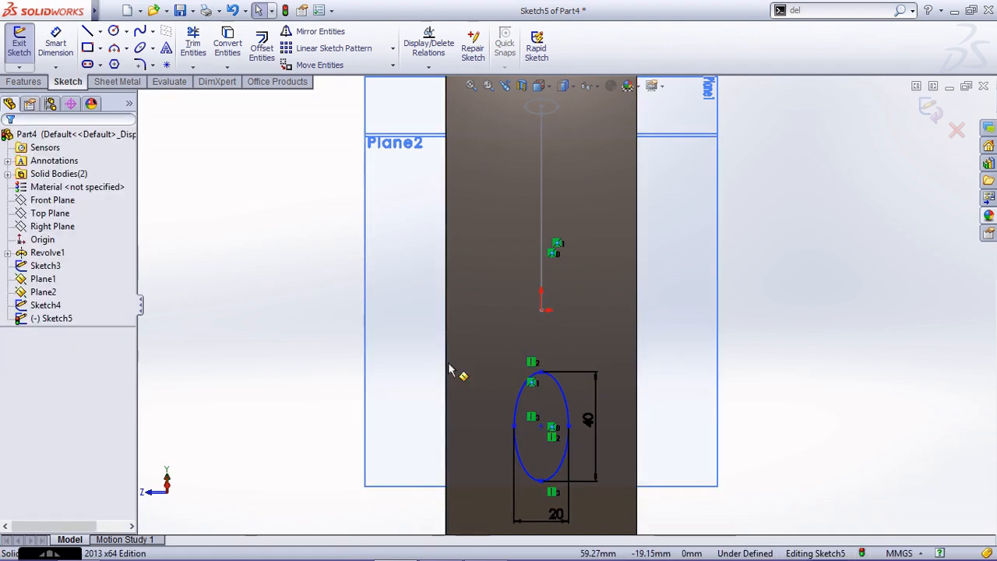
pyautogui.click(542, 428)
pyautogui.moveTo(542, 310); pyautogui.dragTo(398, 282, button='middle')
pyautogui.keyDown('ctrl'); pyautogui.click(375, 250); pyautogui.keyUp('ctrl')
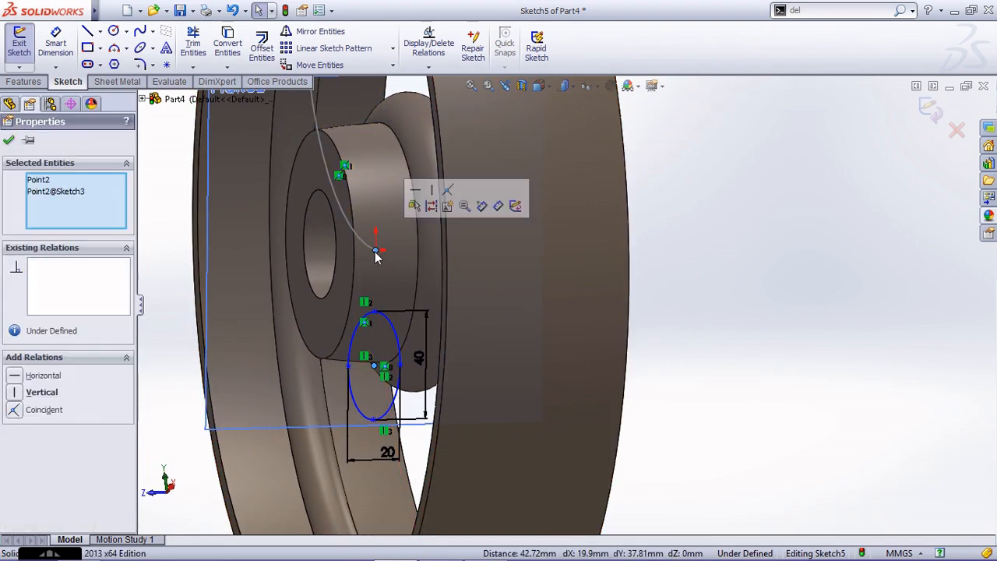
pyautogui.click(16, 412)
pyautogui.click(731, 319)
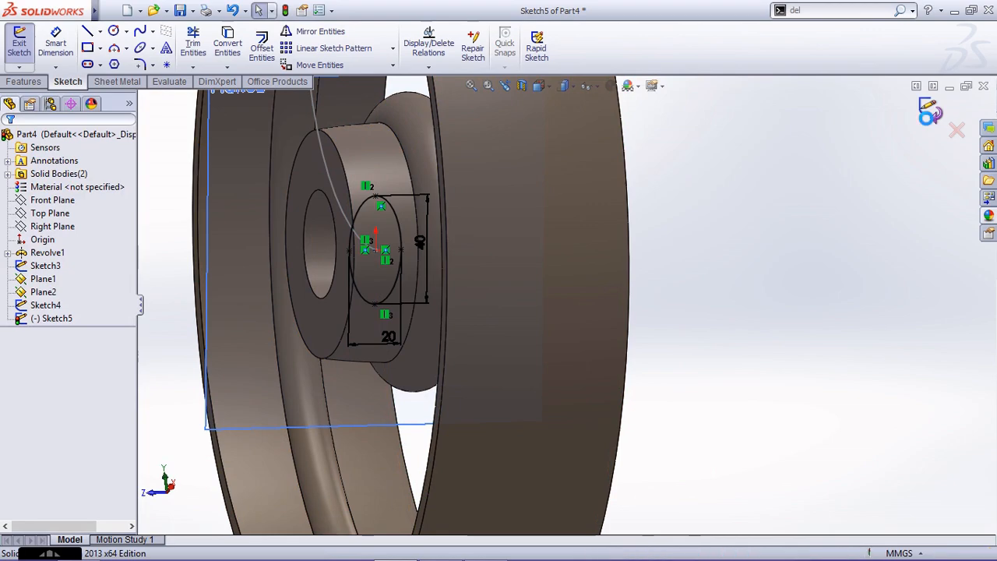
pyautogui.click(718, 240)
# - Hide the two reference planes at the rim and hub ends of the arc
pyautogui.scroll(6, 723, 296)
pyautogui.scroll(-3, 520, 224)
pyautogui.moveTo(461, 220)
pyautogui.mouseDown(button='middle')
pyautogui.moveTo(482, 170)
pyautogui.moveTo(507, 163)
pyautogui.moveTo(530, 223)
pyautogui.moveTo(518, 244)
pyautogui.mouseUp(button='middle')
pyautogui.scroll(-3, 590, 312)
pyautogui.moveTo(592, 310); pyautogui.dragTo(580, 273, button='middle')
pyautogui.scroll(3, 616, 346)
pyautogui.moveTo(625, 321); pyautogui.dragTo(596, 311, button='middle')
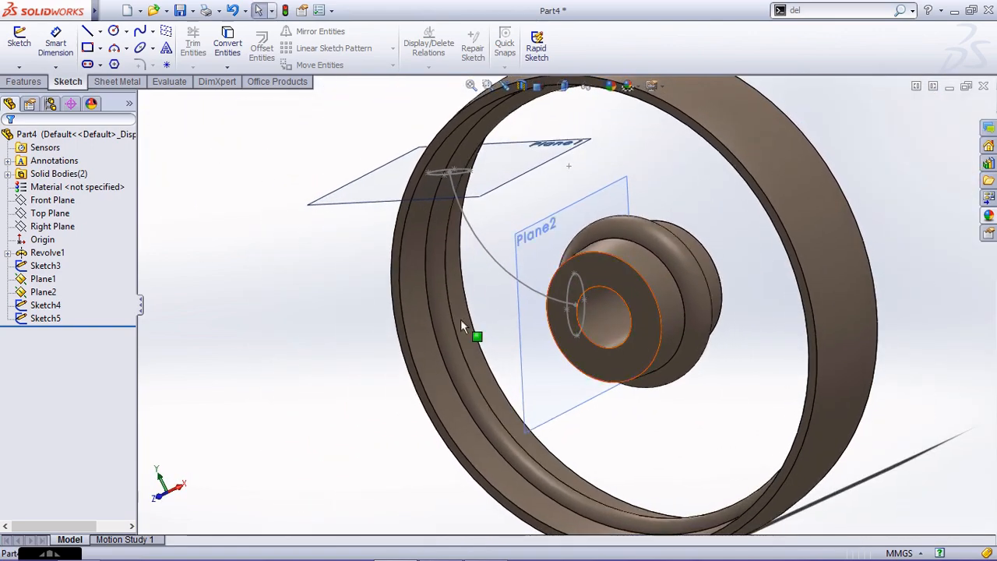
pyautogui.keyDown('ctrl'); pyautogui.click(39, 279); pyautogui.keyUp('ctrl')
pyautogui.click(48, 257)
pyautogui.moveTo(452, 282); pyautogui.dragTo(535, 286, button='middle')
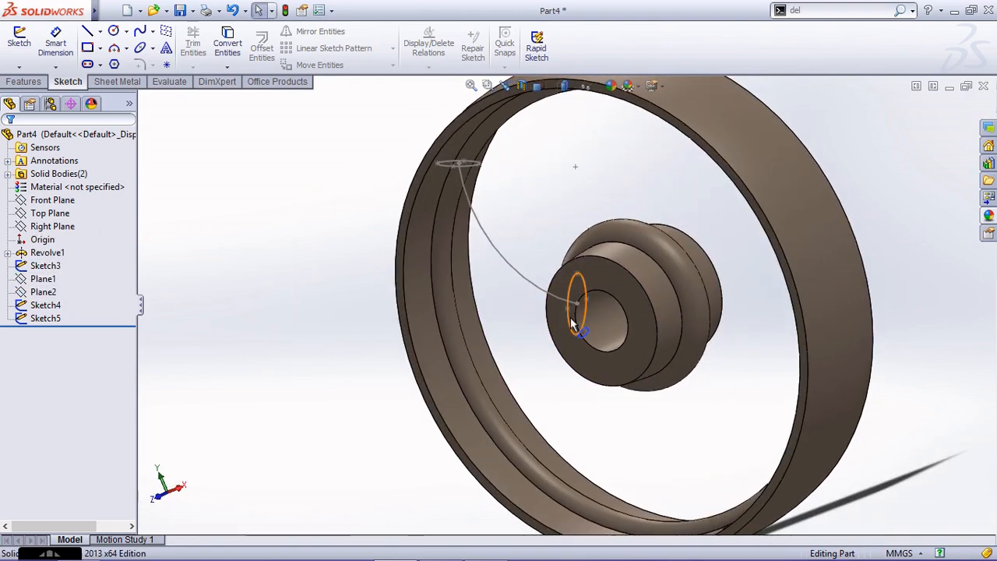
# - Loft the arm from the rim-end ellipse to the hub-end ellipse, using the arc sketch as the centerline
pyautogui.scroll(3, 539, 213)
pyautogui.scroll(-2, 543, 215)
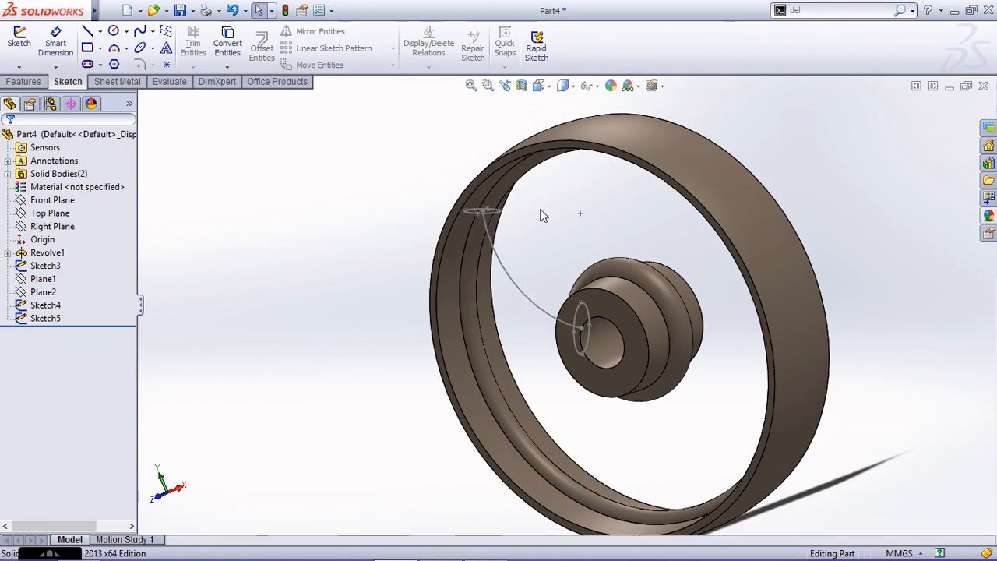
pyautogui.hotkey('ctrl', '7')
pyautogui.scroll(-1, 515, 223)
pyautogui.scroll(-2, 579, 310)
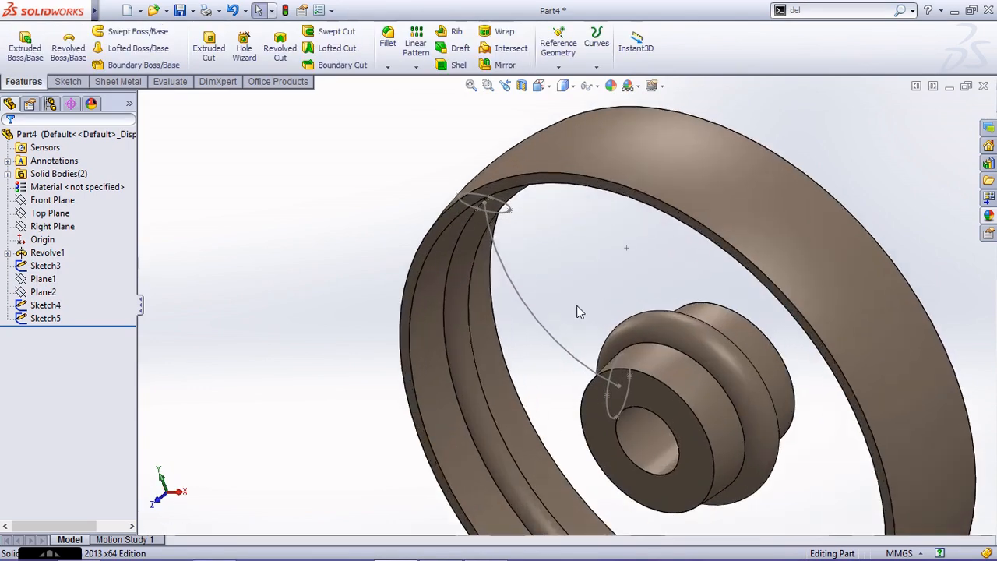
pyautogui.moveTo(579, 310); pyautogui.dragTo(563, 272, button='middle')
pyautogui.click(131, 49)
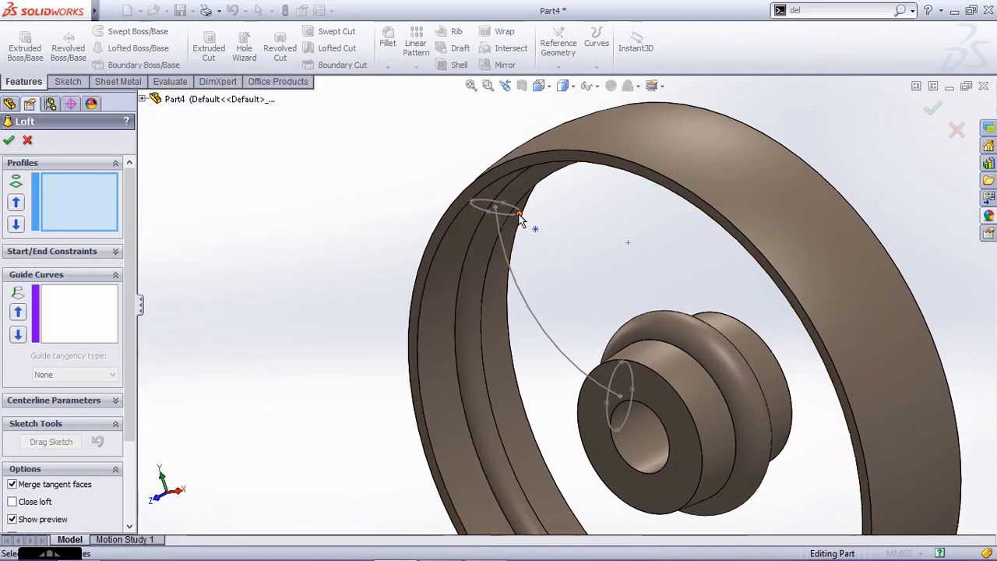
pyautogui.click(623, 364)
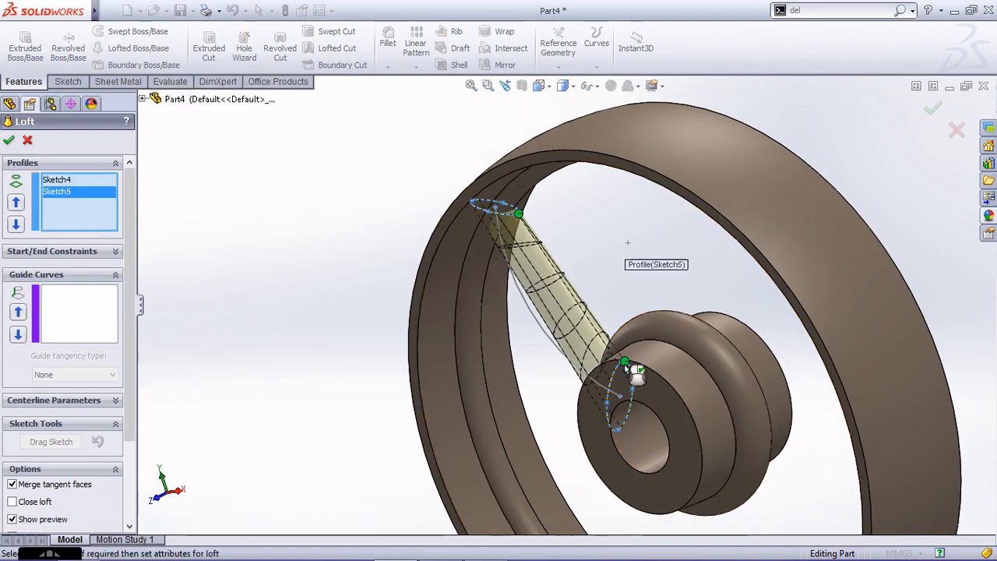
pyautogui.click(43, 399)
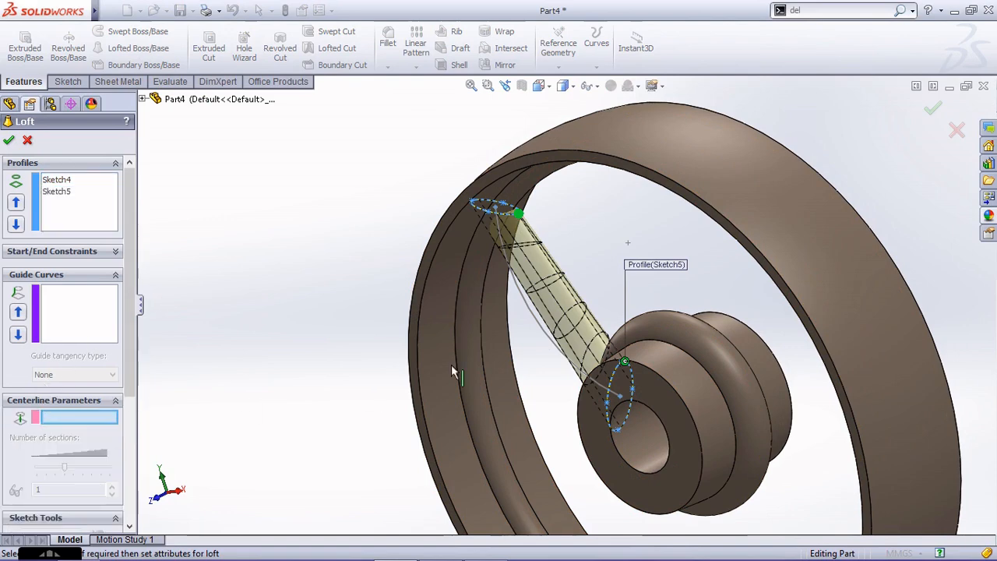
pyautogui.click(530, 314)
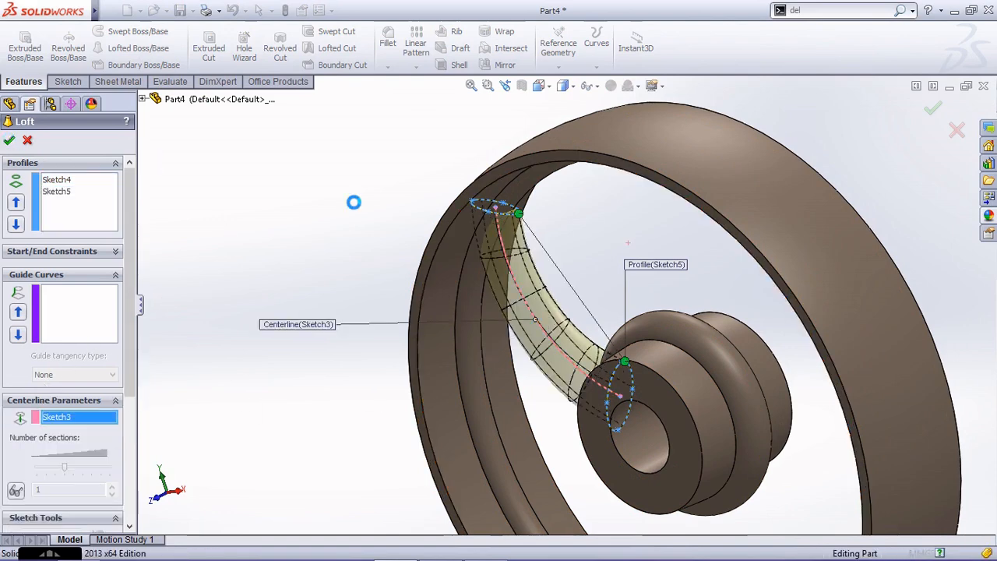
# - Examine the lofted arm where it meets the rim and the hub
pyautogui.moveTo(501, 205); pyautogui.dragTo(418, 177, button='middle')
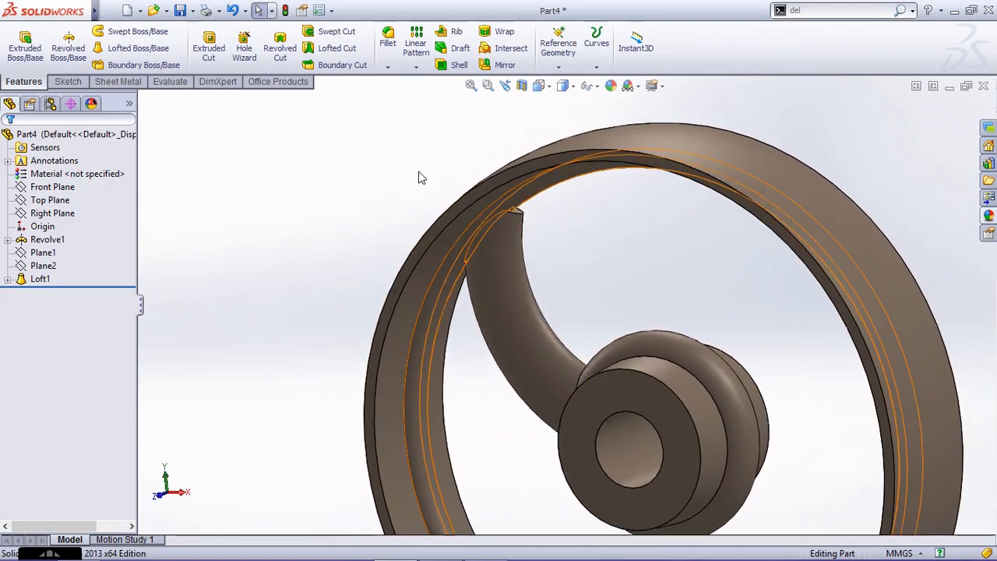
pyautogui.scroll(3, 419, 172)
pyautogui.scroll(-3, 608, 320)
pyautogui.scroll(4, 516, 219)
pyautogui.scroll(-3, 567, 364)
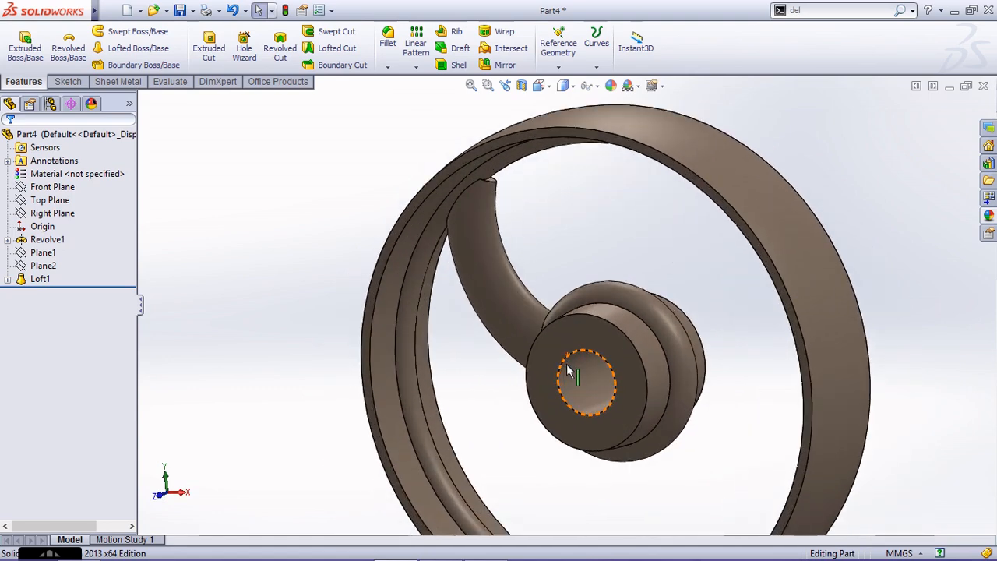
pyautogui.scroll(-1, 567, 366)
pyautogui.scroll(1, 538, 261)
pyautogui.scroll(-1, 541, 249)
pyautogui.scroll(1, 546, 314)
pyautogui.scroll(-1, 555, 235)
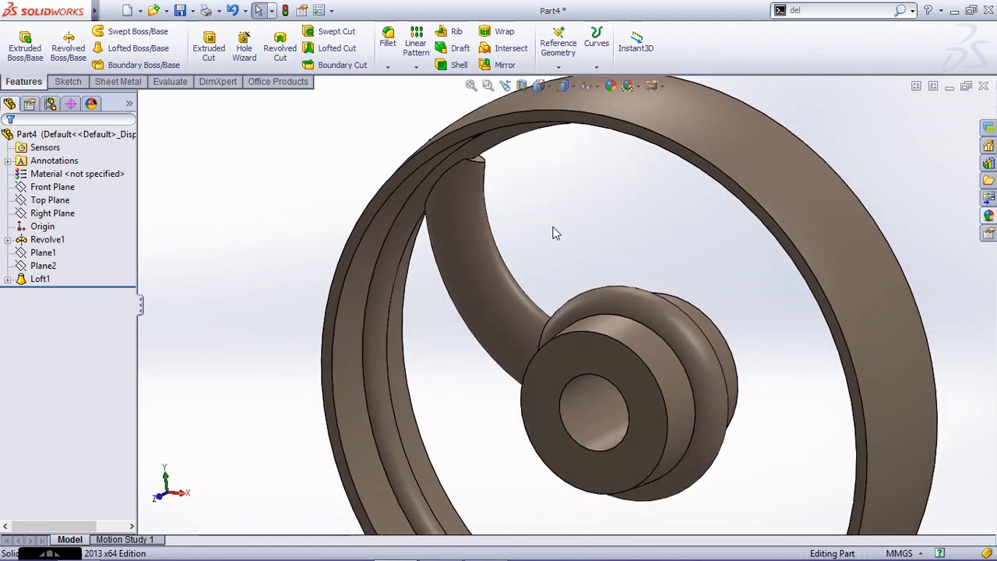
# - Circular-pattern the lofted arm around the rim's circular edge with 4 equally spaced instances over 360 degrees
pyautogui.click(416, 66)
pyautogui.click(436, 97)
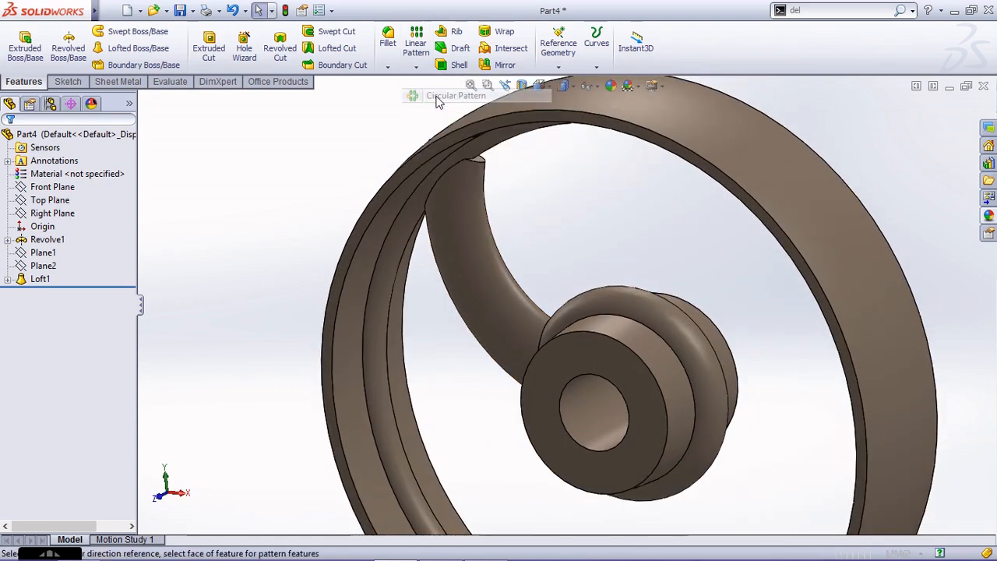
pyautogui.click(87, 180)
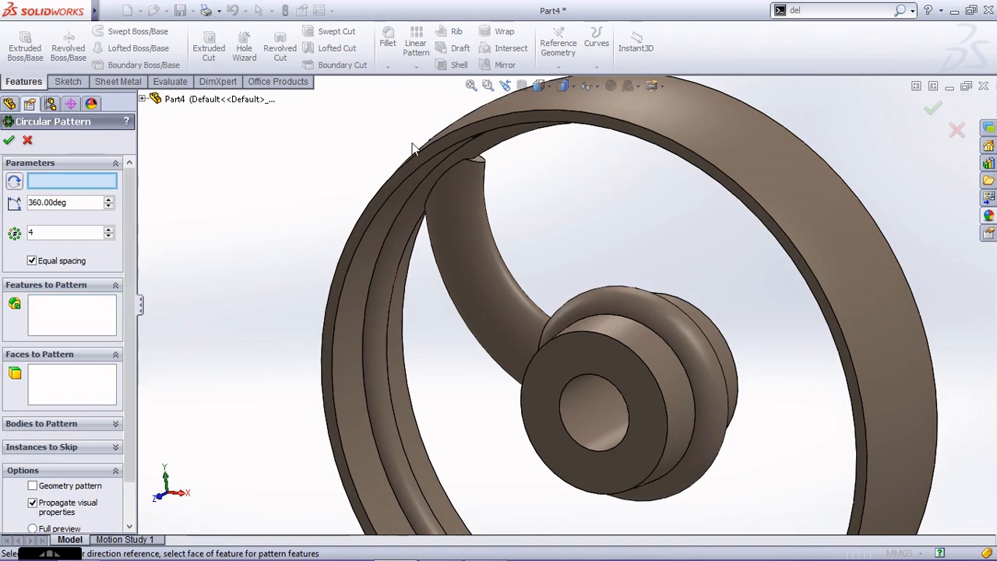
pyautogui.click(461, 131)
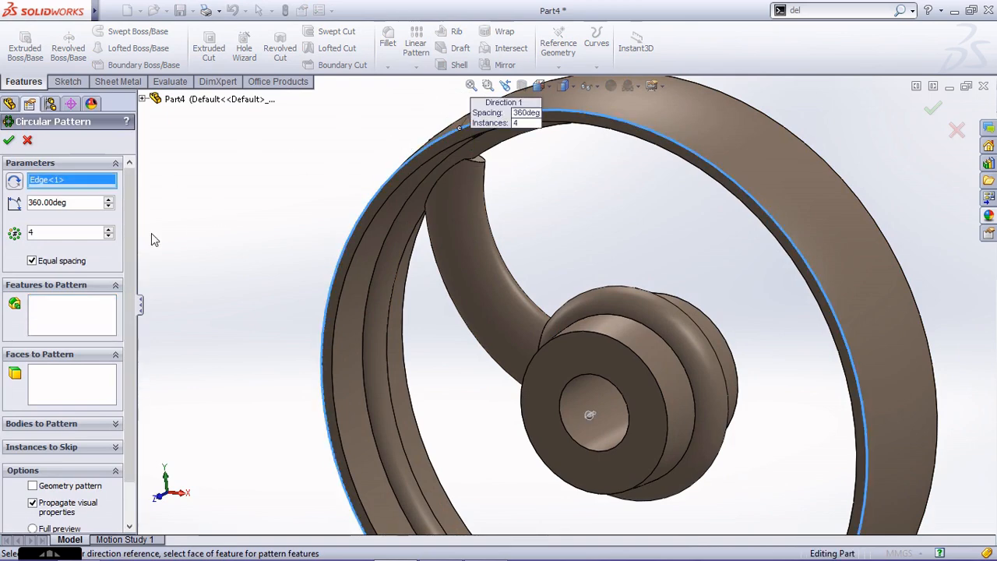
pyautogui.click(62, 318)
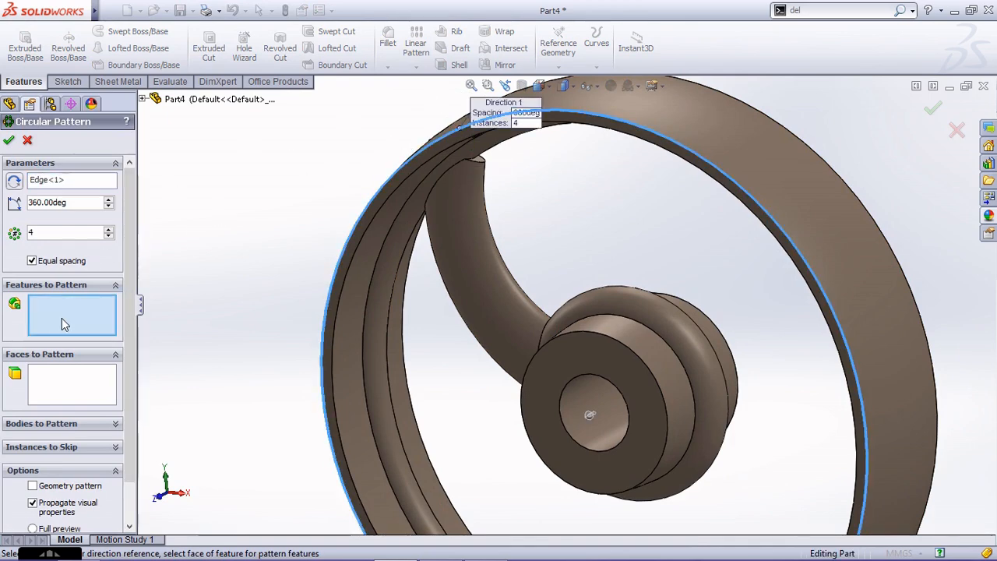
pyautogui.click(142, 99)
pyautogui.click(187, 243)
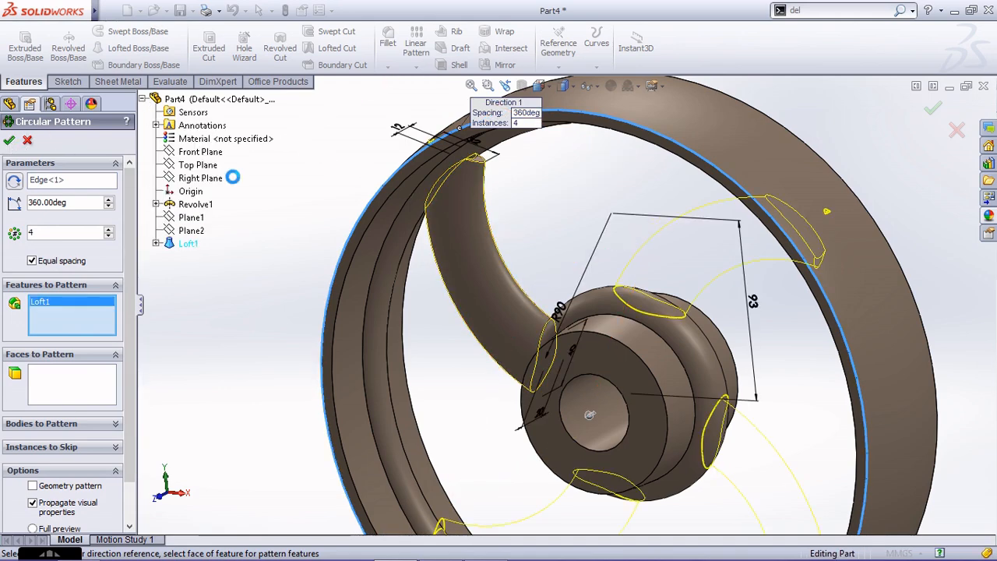
pyautogui.press('Return')
# - Start a Delete Face operation with Delete and Patch, selecting the upper-left arm's exposed end faces inside and outside the rim
pyautogui.scroll(4, 313, 205)
pyautogui.scroll(-2, 599, 342)
pyautogui.moveTo(602, 342)
pyautogui.mouseDown(button='middle')
pyautogui.moveTo(616, 351)
pyautogui.moveTo(600, 350)
pyautogui.mouseUp(button='middle')
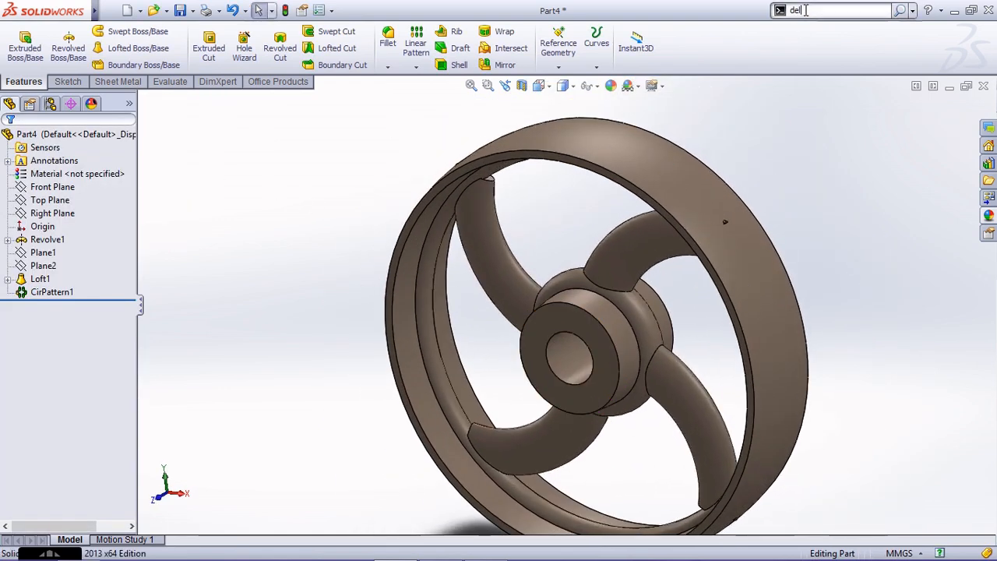
pyautogui.write('dele')
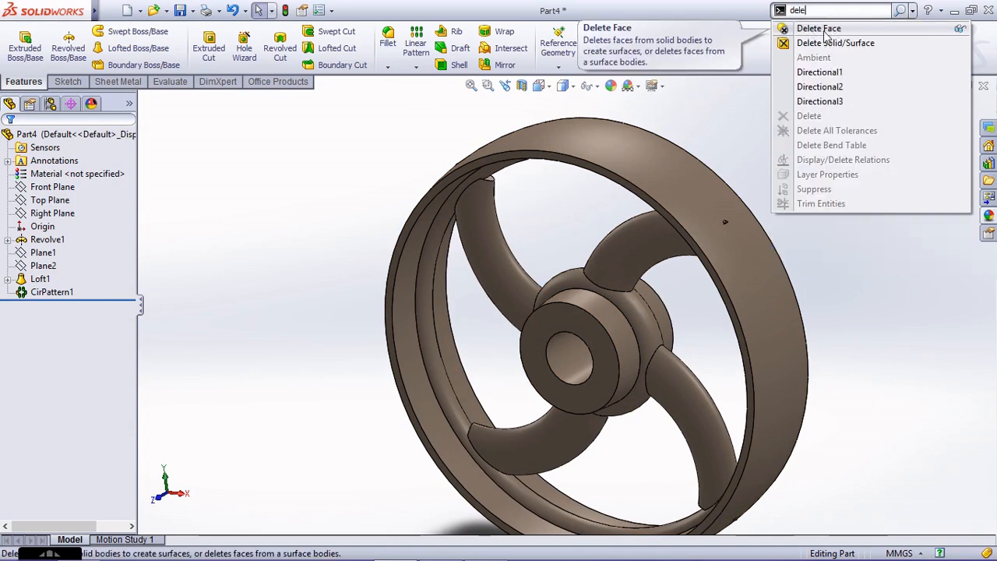
pyautogui.click(823, 30)
pyautogui.scroll(-5, 483, 173)
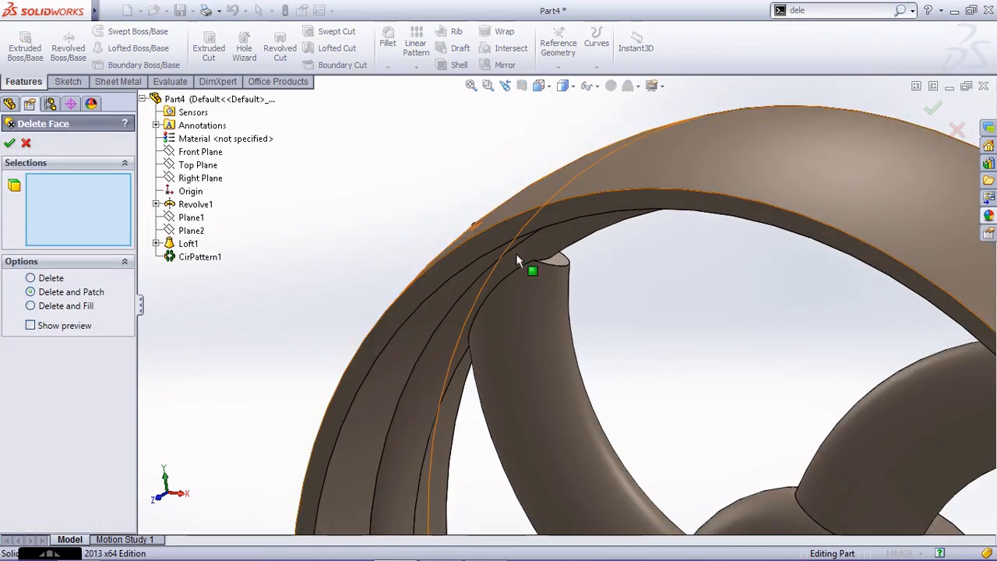
pyautogui.scroll(-3, 510, 241)
pyautogui.click(573, 267)
pyautogui.scroll(-5, 538, 226)
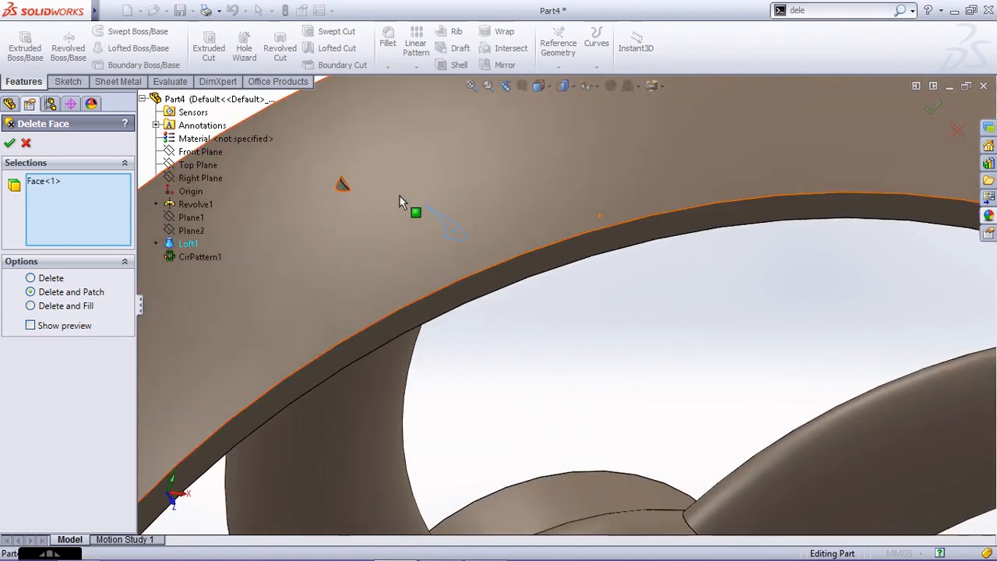
pyautogui.scroll(-5, 400, 201)
pyautogui.click(416, 247)
pyautogui.click(420, 238)
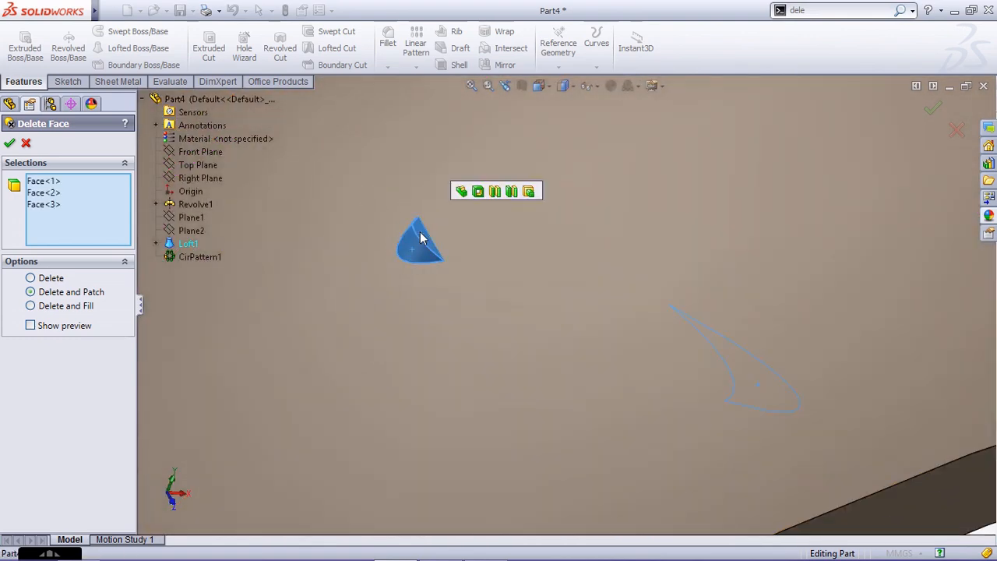
# - Add the upper-right arm's exposed end faces inside and outside the rim to the faces to delete
pyautogui.scroll(10, 421, 238)
pyautogui.scroll(-3, 818, 391)
pyautogui.scroll(-8, 632, 243)
pyautogui.scroll(-3, 663, 306)
pyautogui.click(591, 349)
pyautogui.scroll(-2, 657, 184)
pyautogui.scroll(-2, 611, 211)
pyautogui.click(603, 220)
pyautogui.click(610, 225)
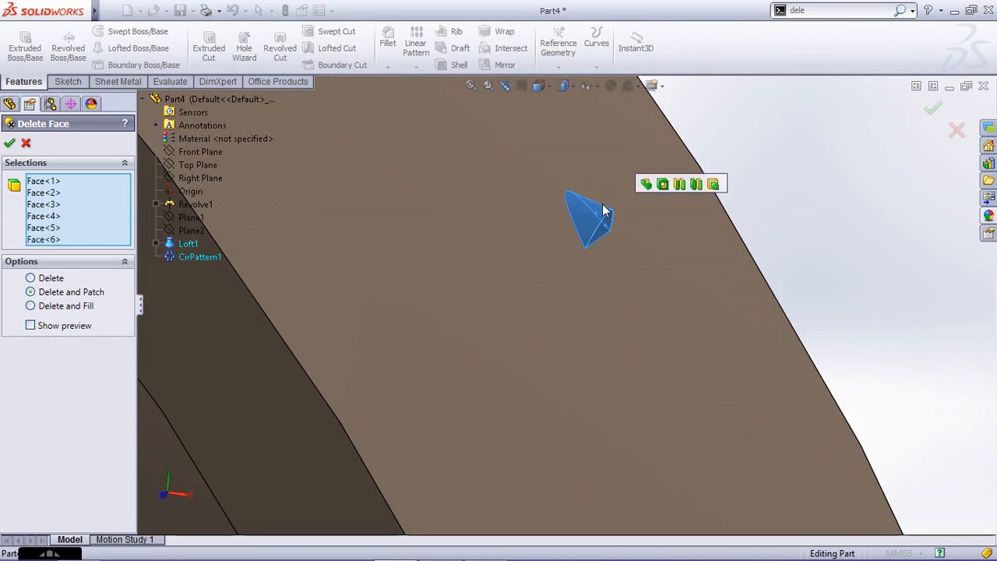
# - Add the lower-right arm's exposed end faces outside and inside the rim to the faces to delete
pyautogui.scroll(5, 585, 153)
pyautogui.scroll(7, 585, 155)
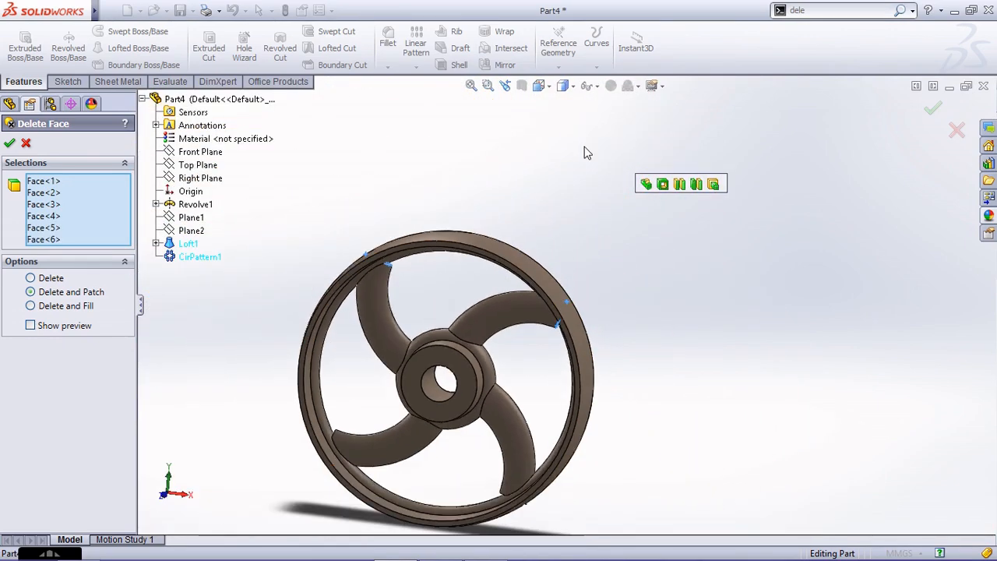
pyautogui.scroll(-6, 504, 480)
pyautogui.scroll(-6, 618, 352)
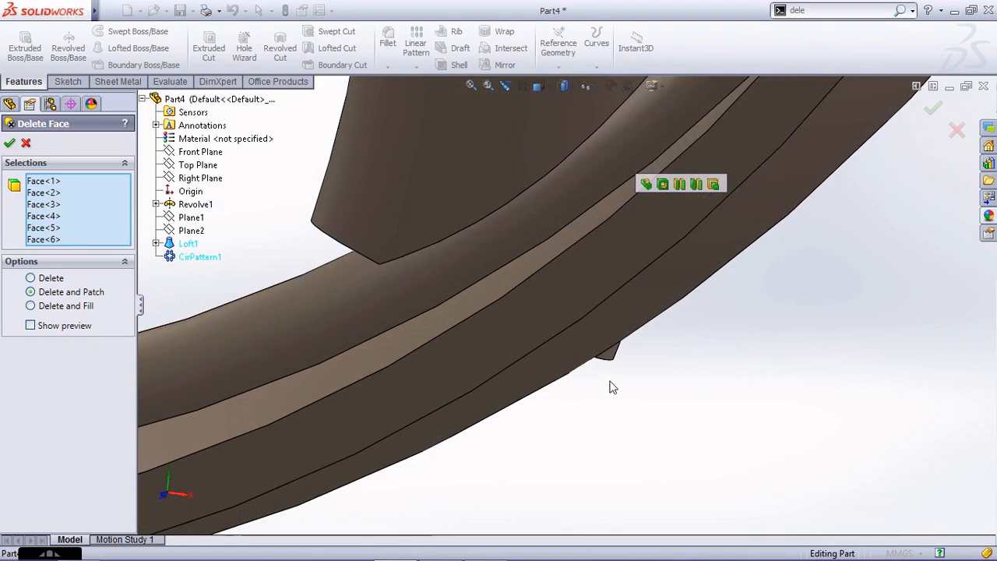
pyautogui.scroll(-2, 582, 413)
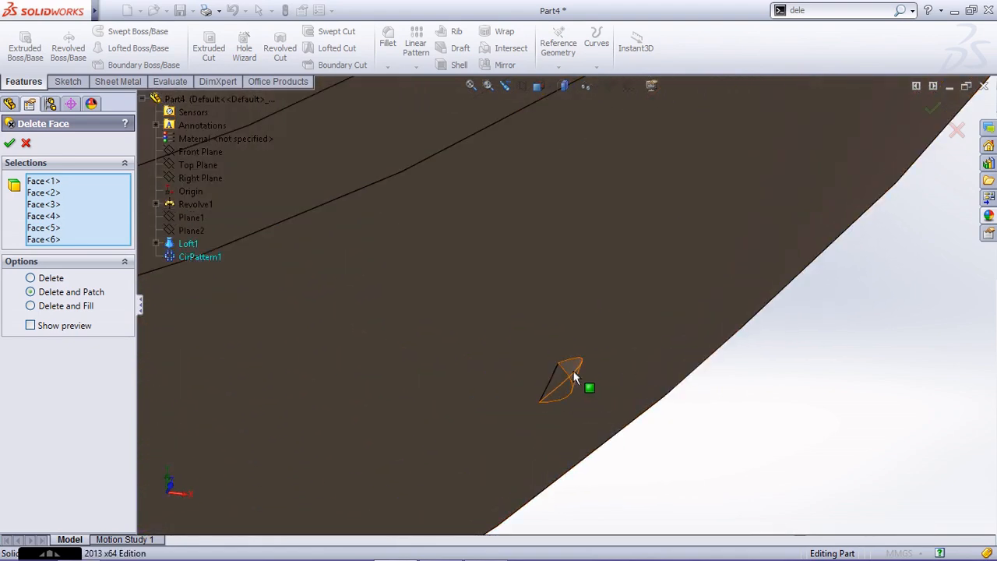
pyautogui.click(564, 387)
pyautogui.scroll(4, 449, 245)
pyautogui.scroll(-6, 463, 279)
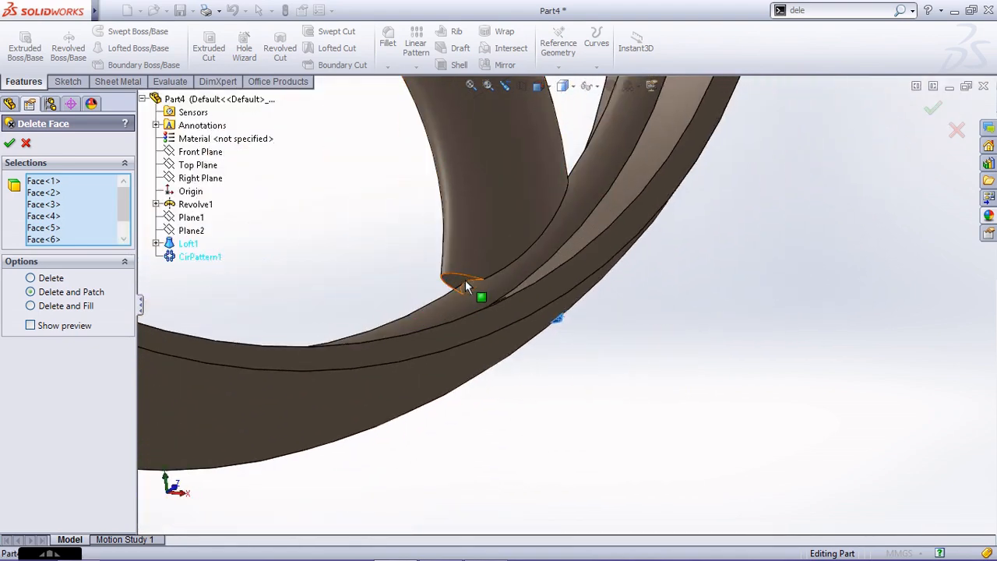
pyautogui.click(464, 279)
pyautogui.scroll(4, 789, 335)
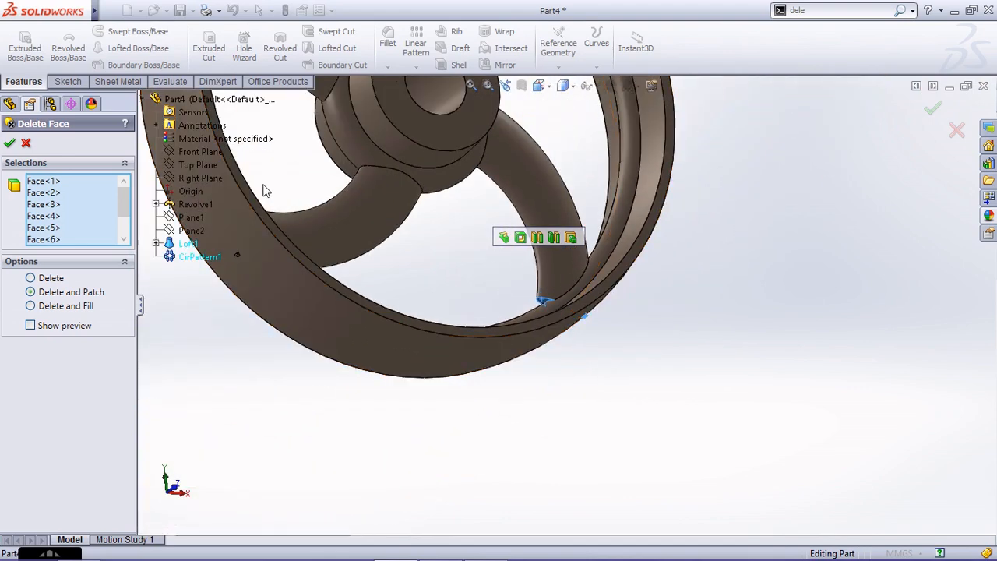
# - Add the lower-left arm's exposed end faces outside and inside the rim, and complete the Delete Face operation
pyautogui.scroll(-6, 278, 351)
pyautogui.scroll(-3, 354, 372)
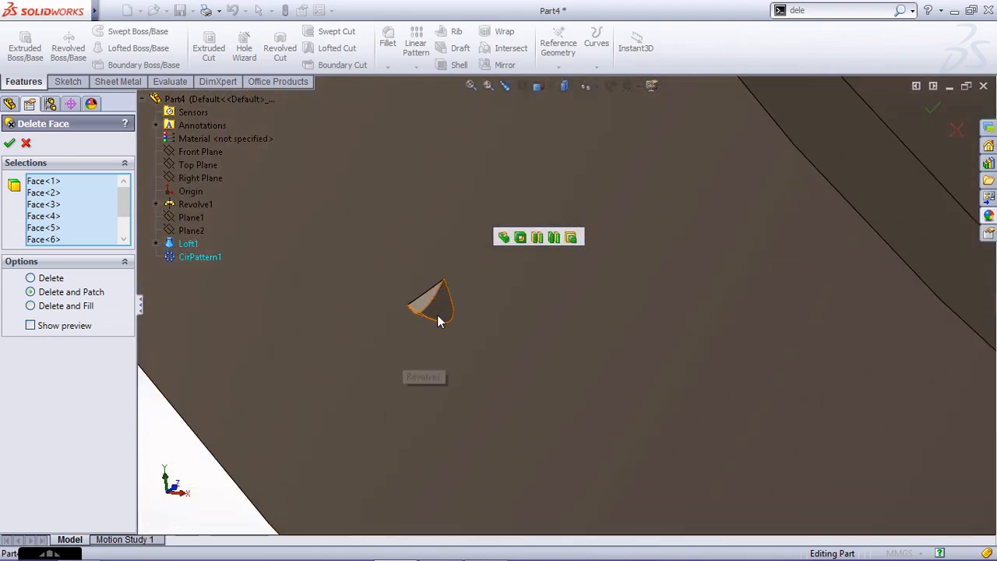
pyautogui.click(426, 309)
pyautogui.scroll(5, 446, 323)
pyautogui.moveTo(557, 174); pyautogui.dragTo(532, 206, button='middle')
pyautogui.scroll(-3, 578, 92)
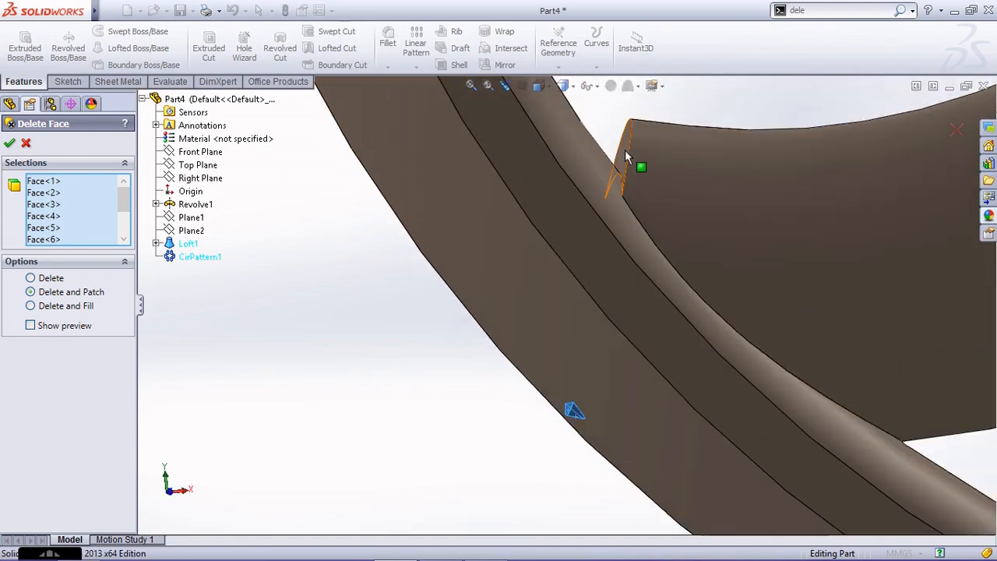
pyautogui.click(624, 150)
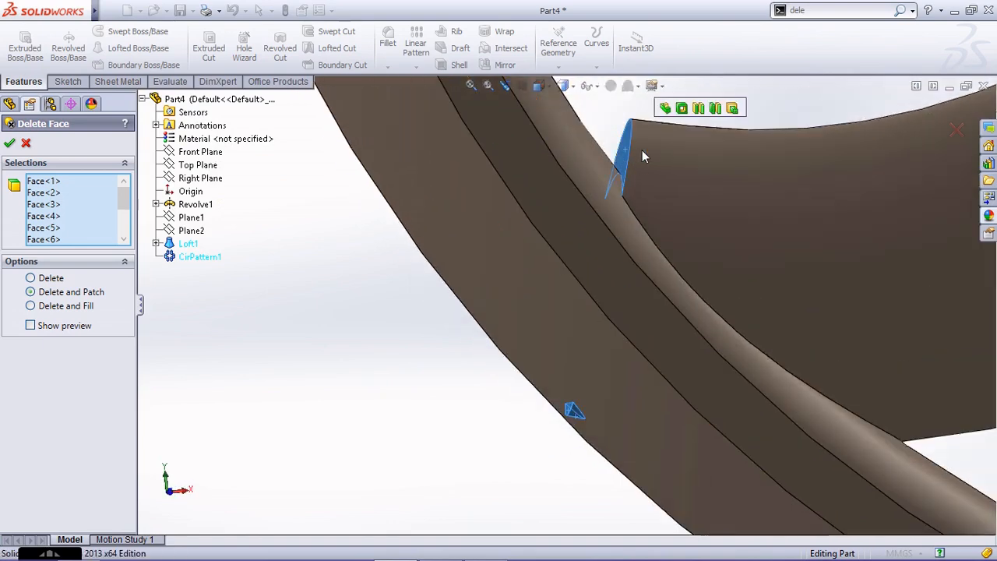
pyautogui.click(10, 144)
pyautogui.scroll(5, 386, 323)
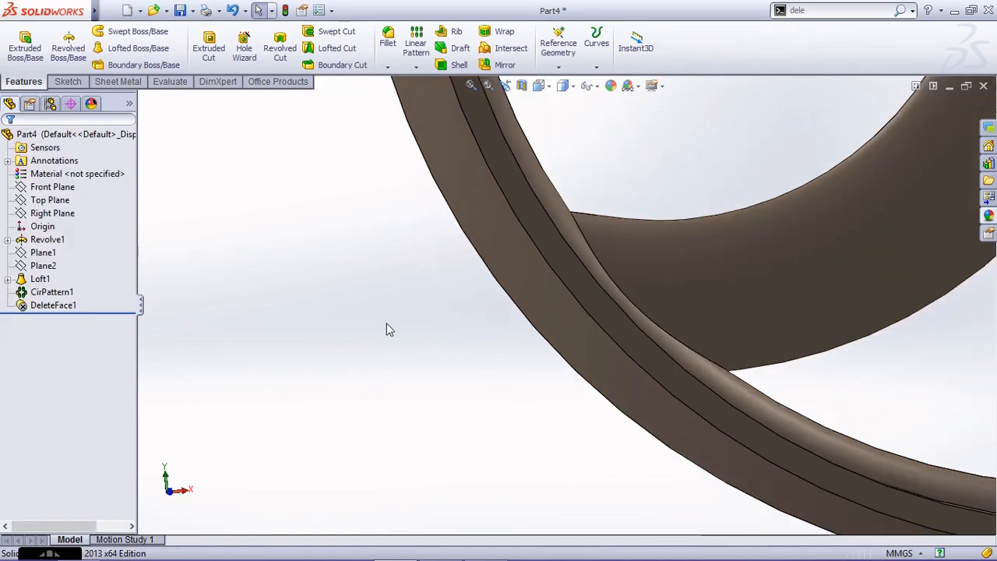
# - Start an Extruded Cut sketch on the hub's front annular end face, viewed normal to the sketch plane
pyautogui.hotkey('ctrl', '7')
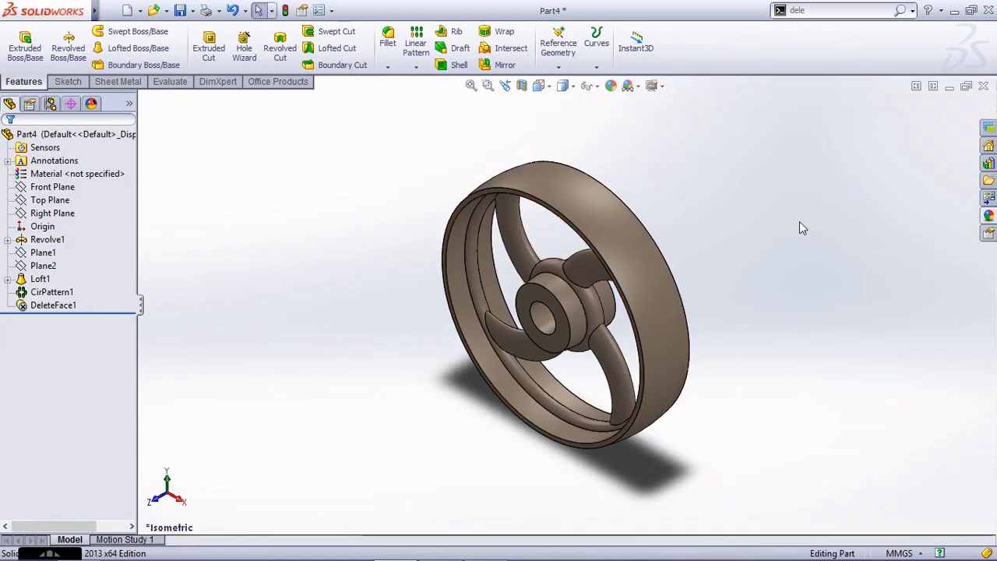
pyautogui.moveTo(536, 315); pyautogui.dragTo(792, 216, button='middle')
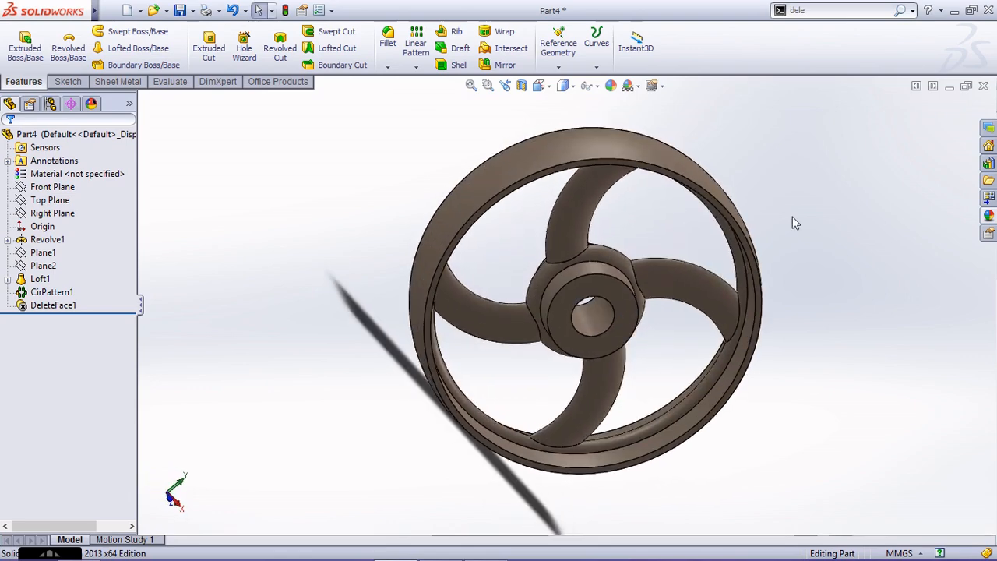
pyautogui.hotkey('ctrl', '7')
pyautogui.scroll(-3, 711, 205)
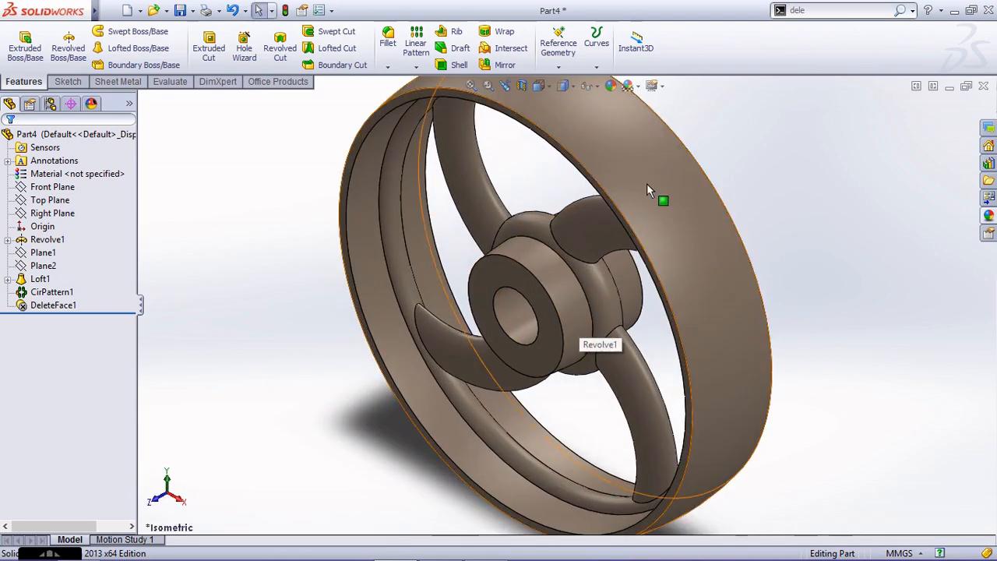
pyautogui.click(209, 48)
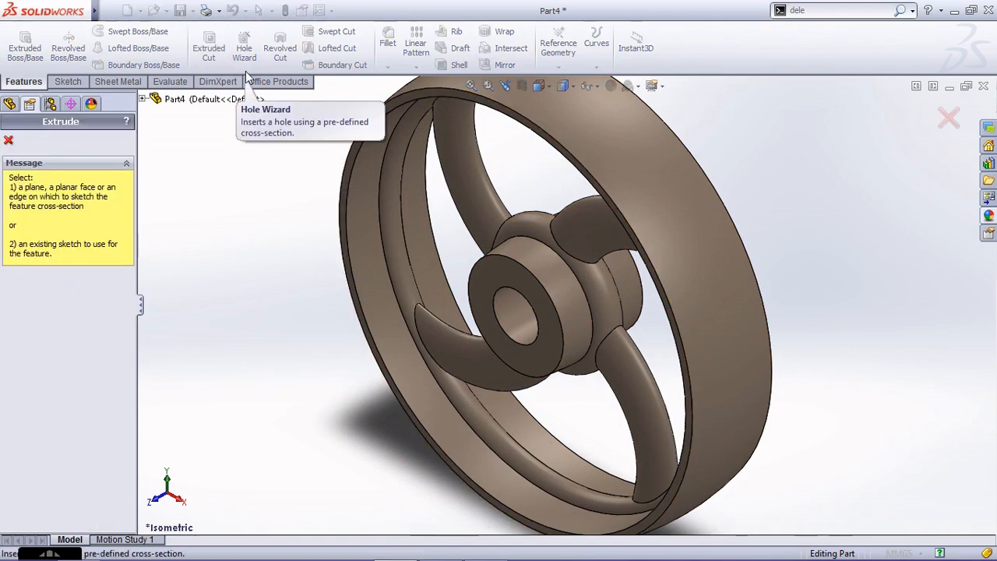
pyautogui.click(518, 284)
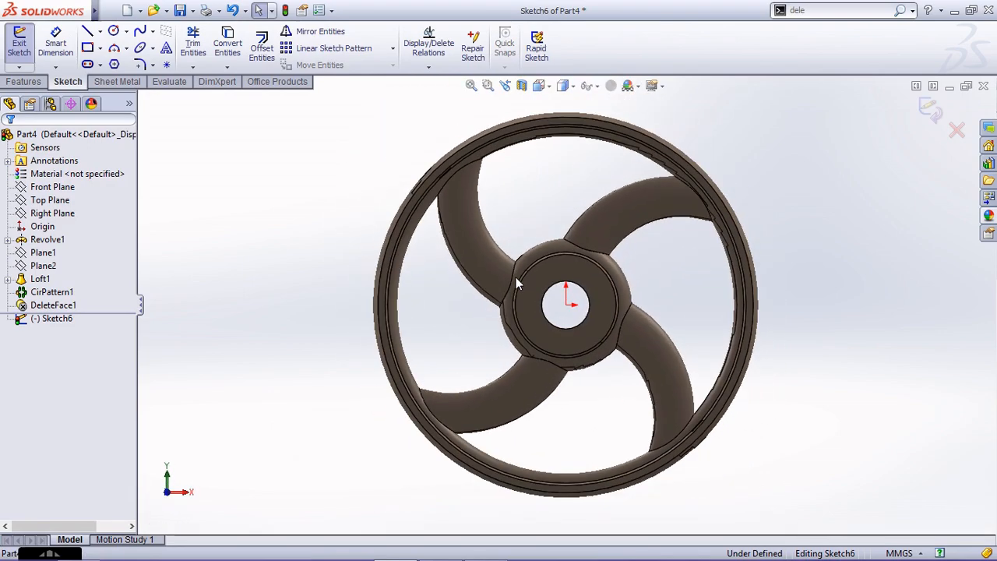
pyautogui.hotkey('ctrl', '8')
pyautogui.hotkey('ctrl', '8')
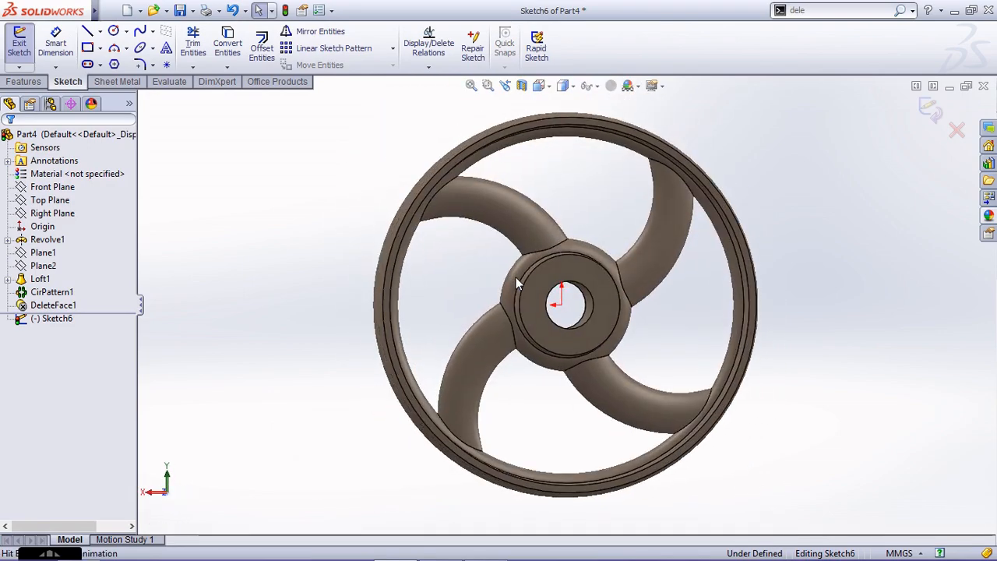
pyautogui.scroll(-5, 594, 319)
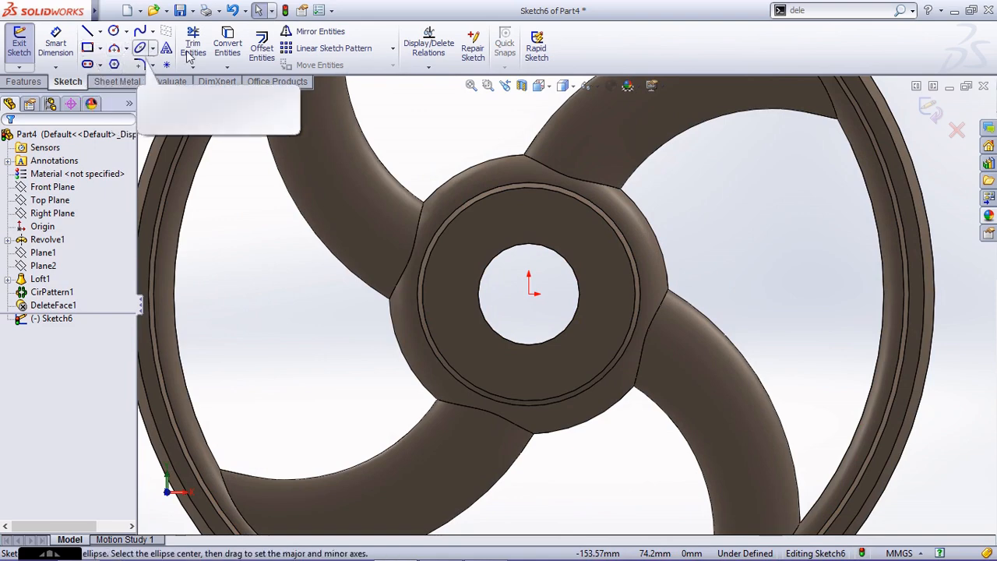
# - Convert the hub bore's circular edge into a sketch entity
pyautogui.click(228, 43)
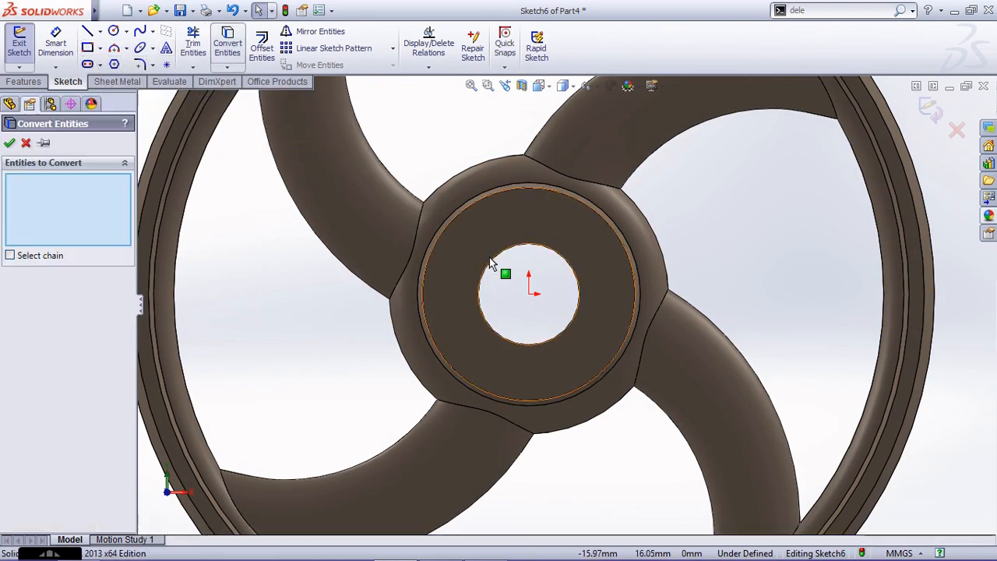
pyautogui.click(530, 343)
pyautogui.click(11, 143)
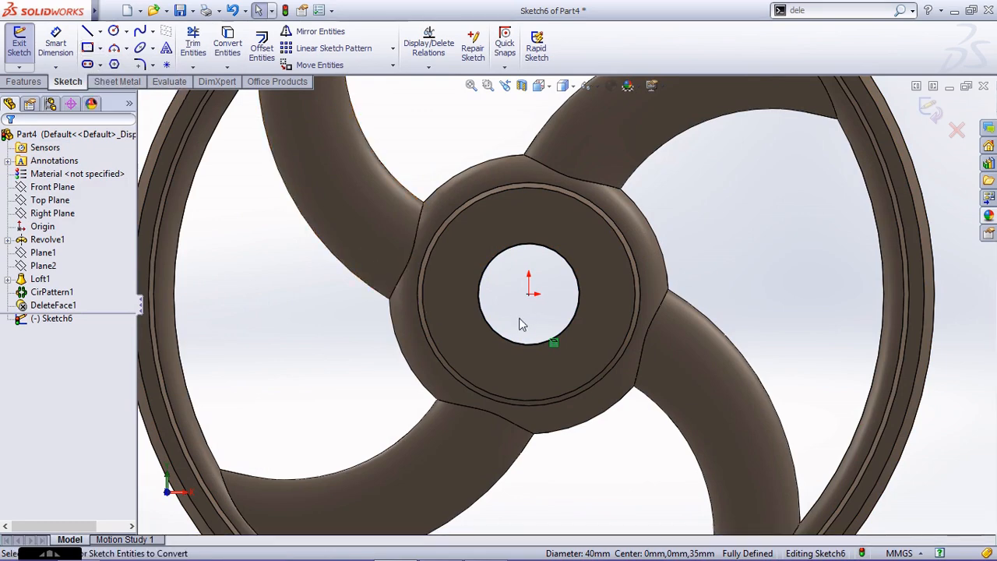
pyautogui.moveTo(552, 365); pyautogui.dragTo(526, 330)
# - Sketch a corner rectangle about 19 mm wide and 16 mm high across the lower edge of the bore
pyautogui.click(88, 48)
pyautogui.scroll(-2, 545, 350)
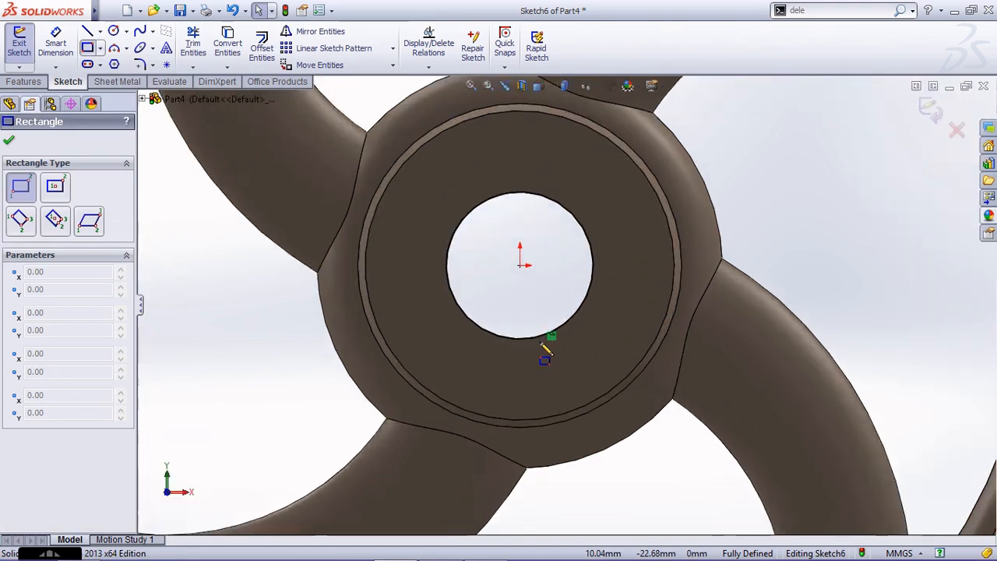
pyautogui.click(489, 309)
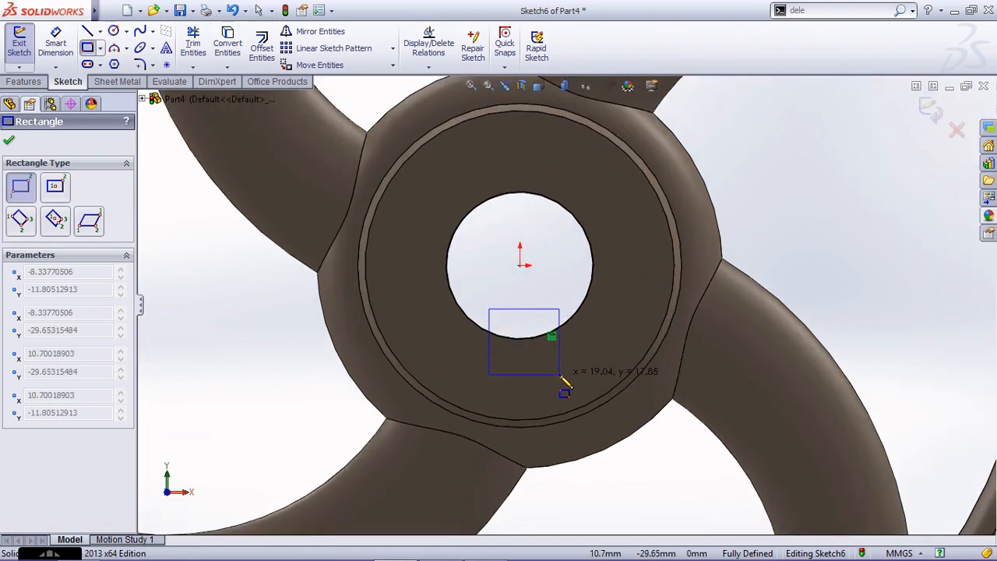
pyautogui.click(559, 368)
pyautogui.press('Escape')
# - Draw a vertical centerline about 36 mm long from the origin down through the rectangle
pyautogui.click(100, 31)
pyautogui.click(119, 62)
pyautogui.click(520, 265)
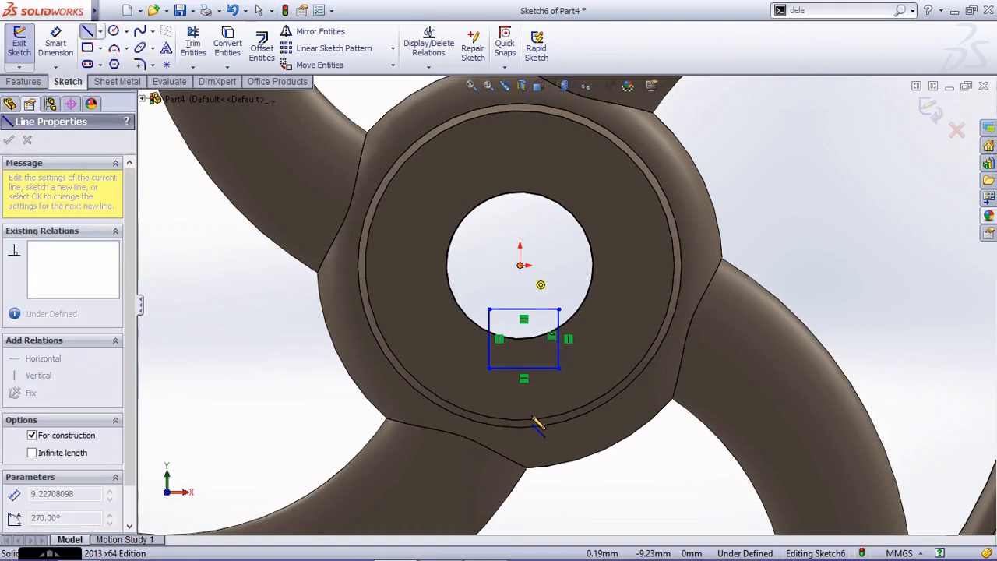
pyautogui.click(520, 399)
pyautogui.press('Escape')
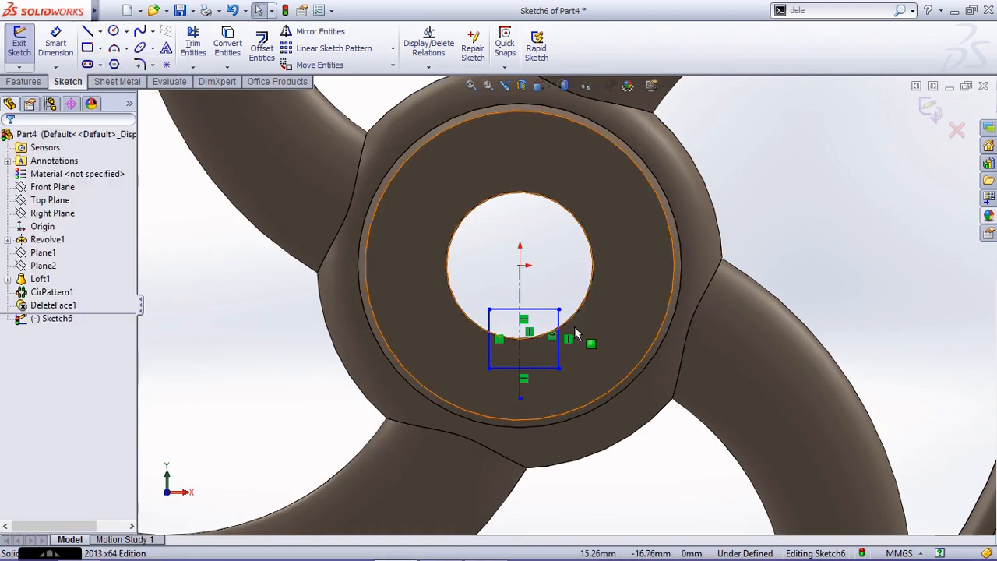
# - Make the rectangle's two vertical sides symmetric about the centerline
pyautogui.click(558, 331)
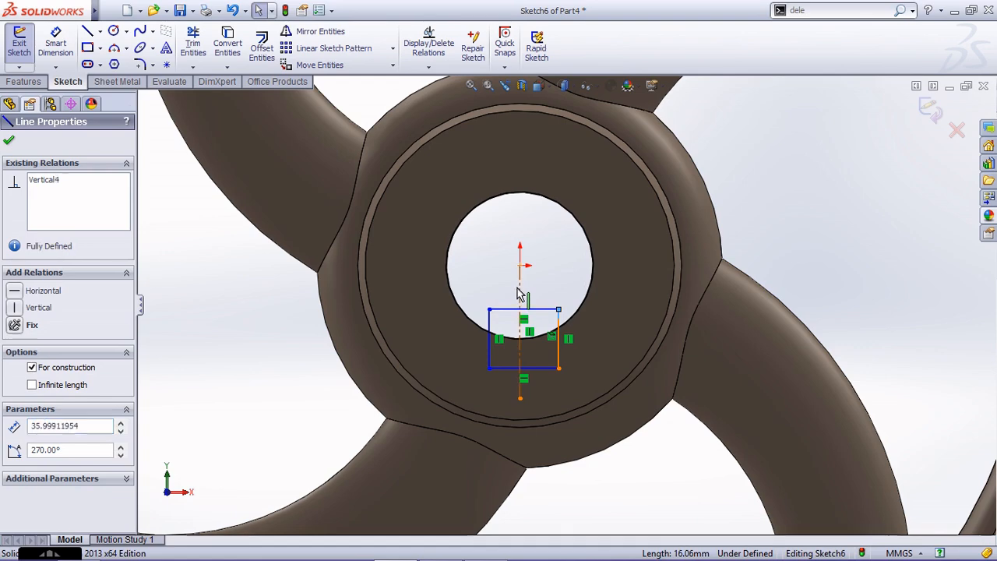
pyautogui.keyDown('ctrl'); pyautogui.click(491, 330); pyautogui.keyUp('ctrl')
pyautogui.keyDown('ctrl'); pyautogui.click(519, 351); pyautogui.keyUp('ctrl')
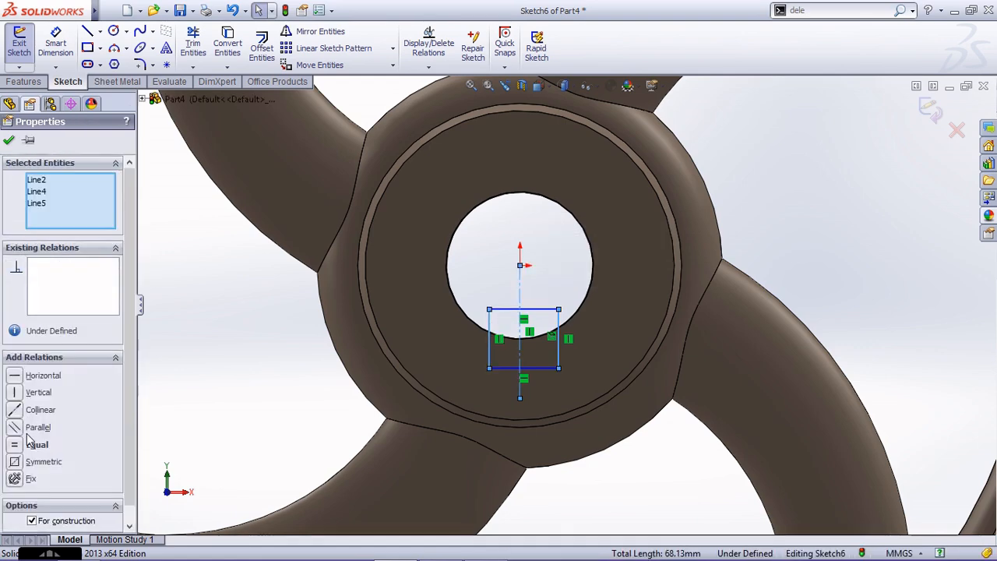
pyautogui.click(43, 461)
pyautogui.scroll(-2, 521, 353)
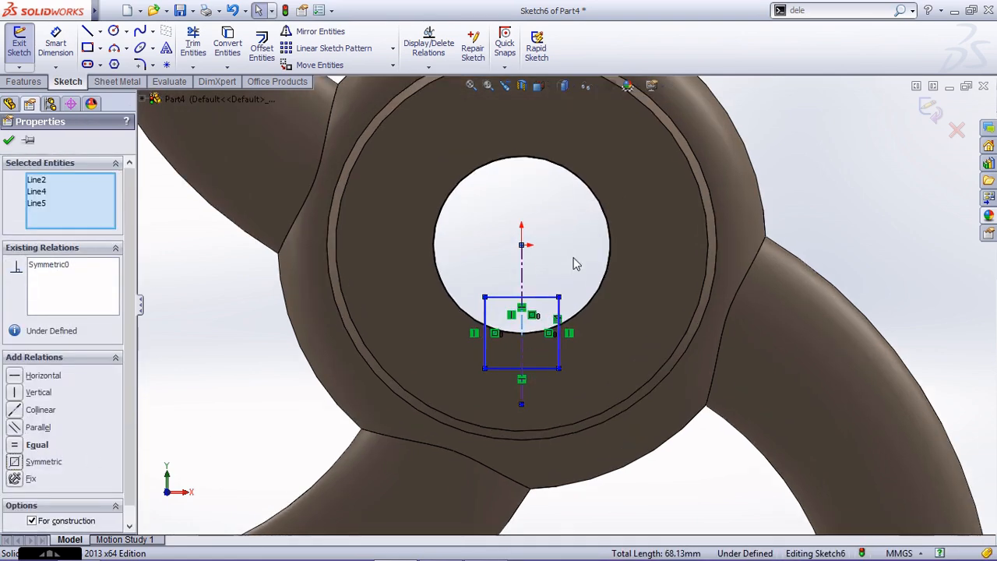
pyautogui.click(573, 258)
# - Power-trim the rectangle's top side and the upper parts of its vertical sides inside the bore circle
pyautogui.scroll(-1, 573, 257)
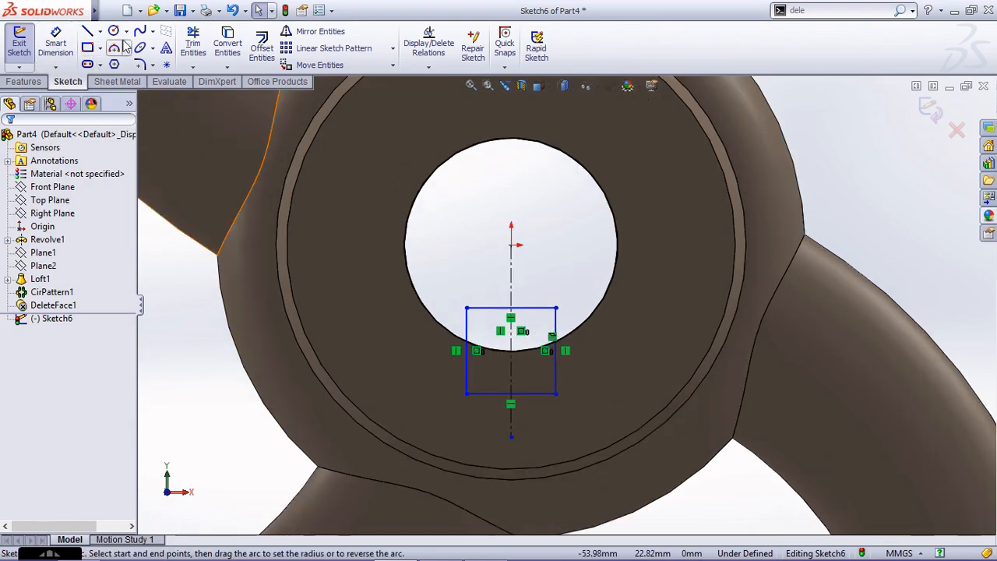
pyautogui.click(189, 46)
pyautogui.moveTo(559, 289)
pyautogui.mouseDown()
pyautogui.moveTo(518, 305)
pyautogui.moveTo(566, 321)
pyautogui.moveTo(462, 318)
pyautogui.mouseUp()
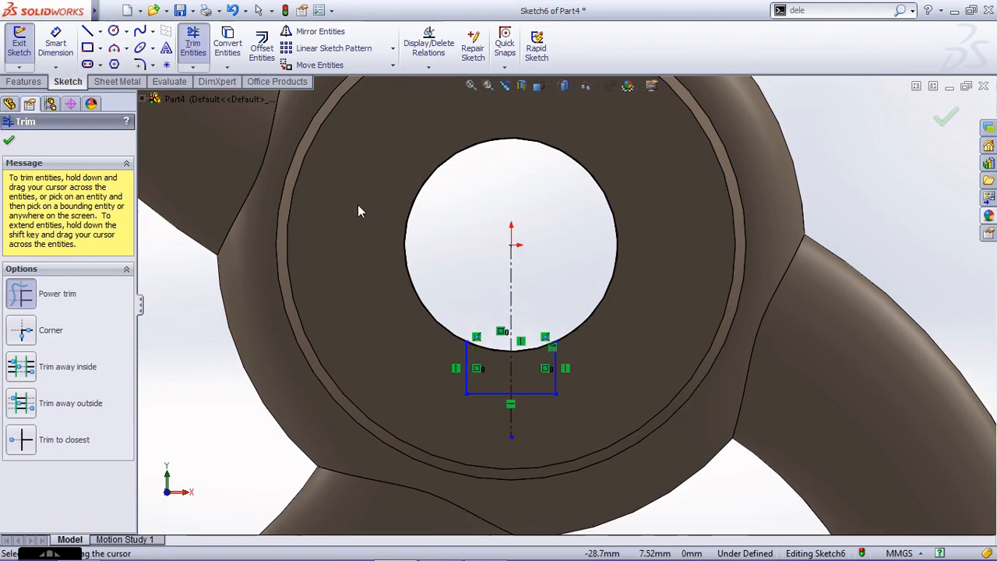
pyautogui.press('Escape')
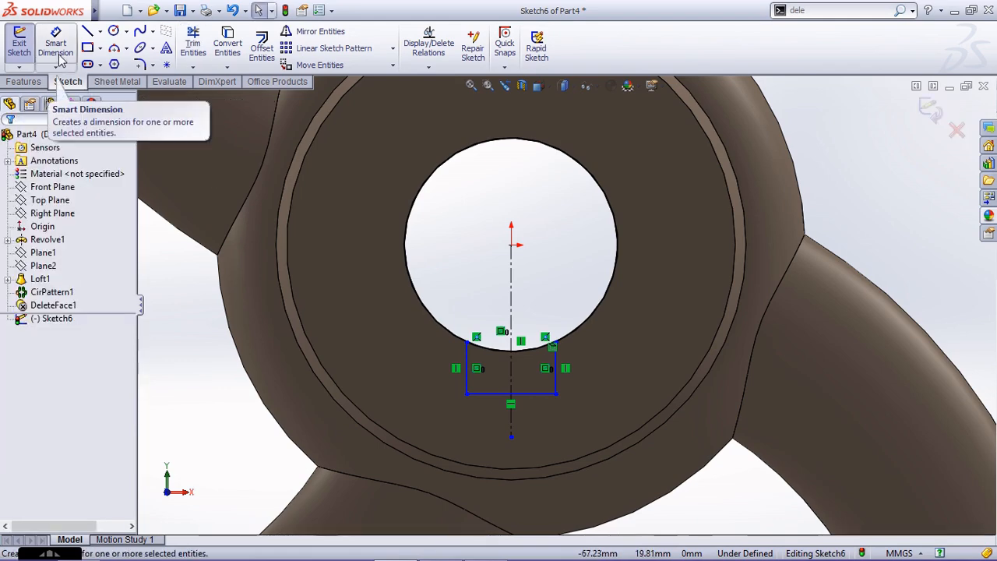
# - Dimension the distance from the origin to the keyway's bottom line as 25 mm
pyautogui.click(58, 48)
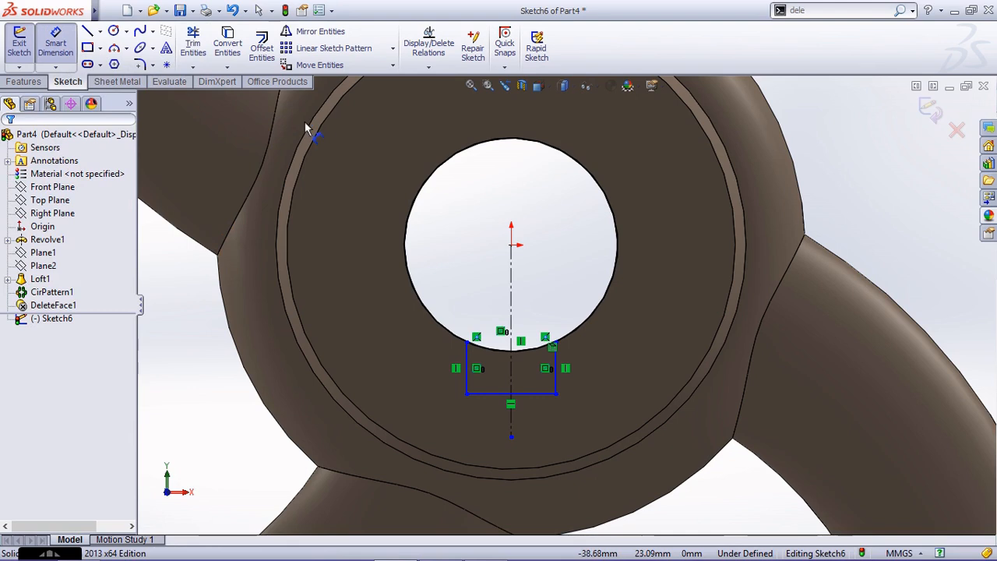
pyautogui.click(547, 396)
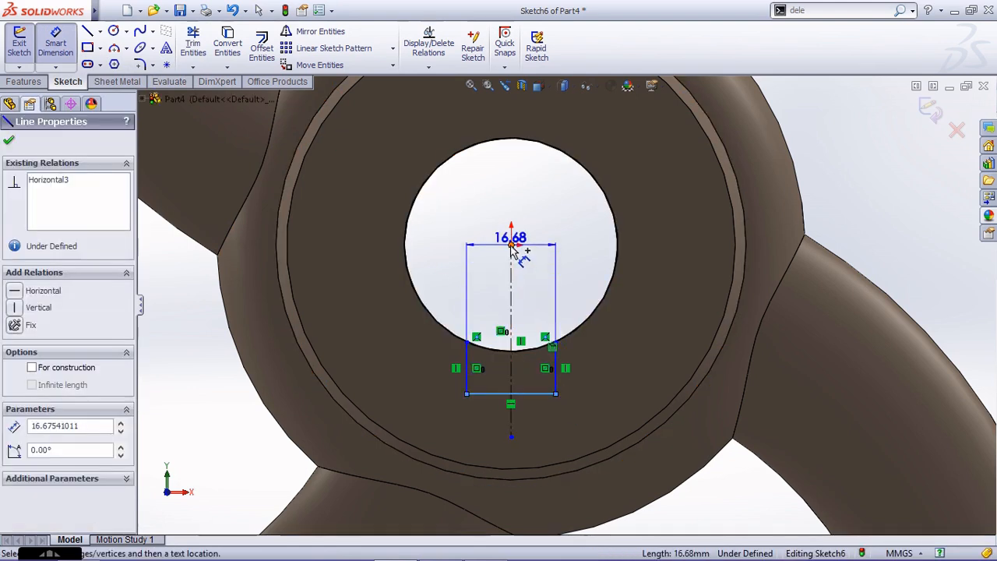
pyautogui.click(511, 244)
pyautogui.click(634, 318)
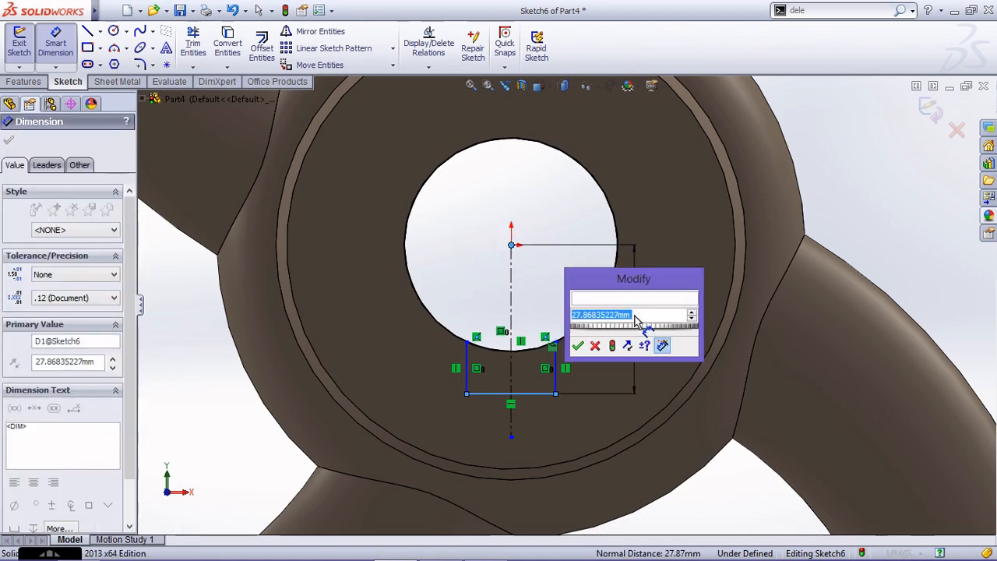
pyautogui.write('25')
pyautogui.press('Return')
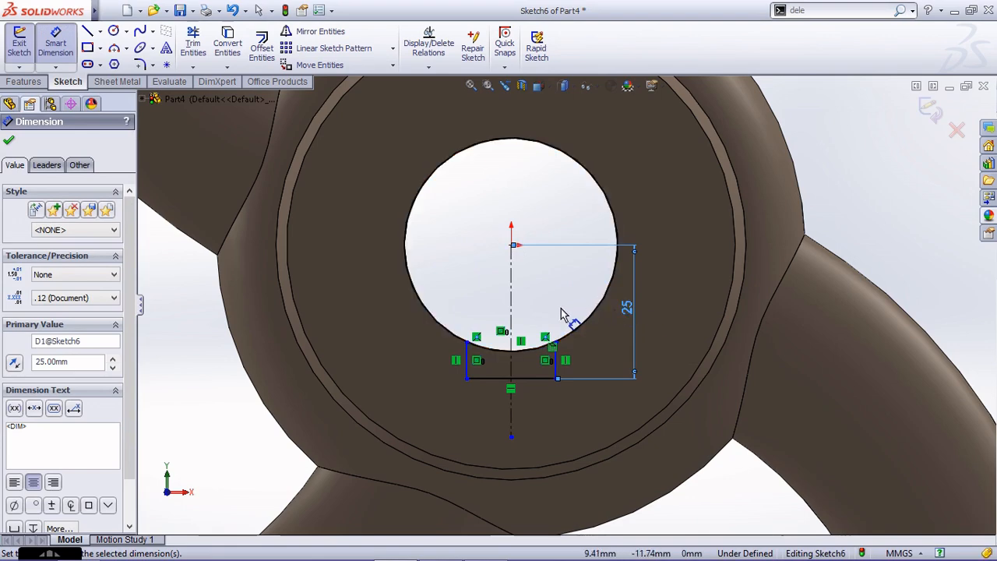
# - Dimension the keyway's width as 12 mm and finish the sketch to proceed to the Cut-Extrude settings
pyautogui.click(547, 379)
pyautogui.click(532, 425)
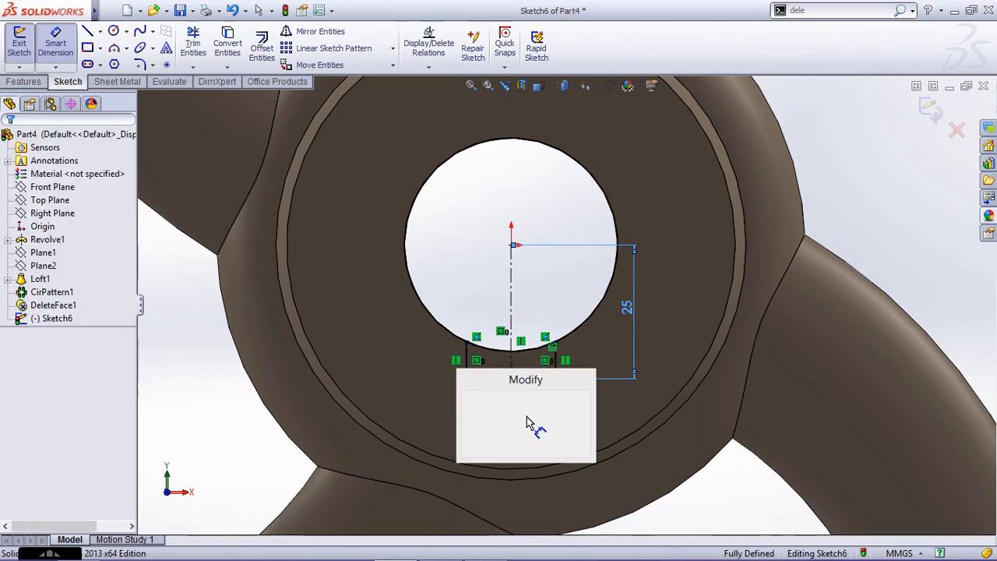
pyautogui.write('12')
pyautogui.press('Return')
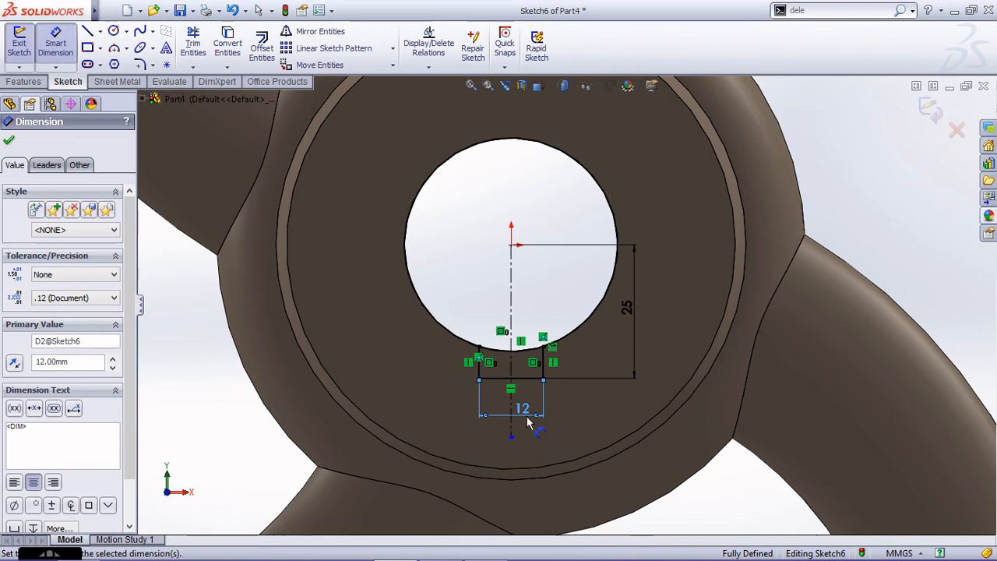
pyautogui.click(934, 113)
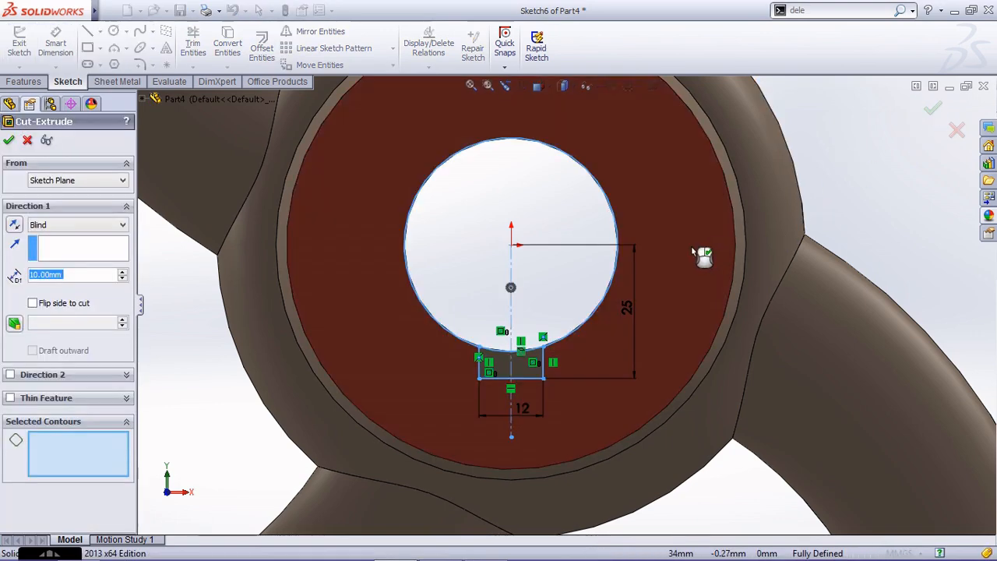
# - Try to cut the keyway sketch through the hub with the Through All end condition
pyautogui.moveTo(647, 252); pyautogui.dragTo(621, 285, button='middle')
pyautogui.scroll(4, 632, 280)
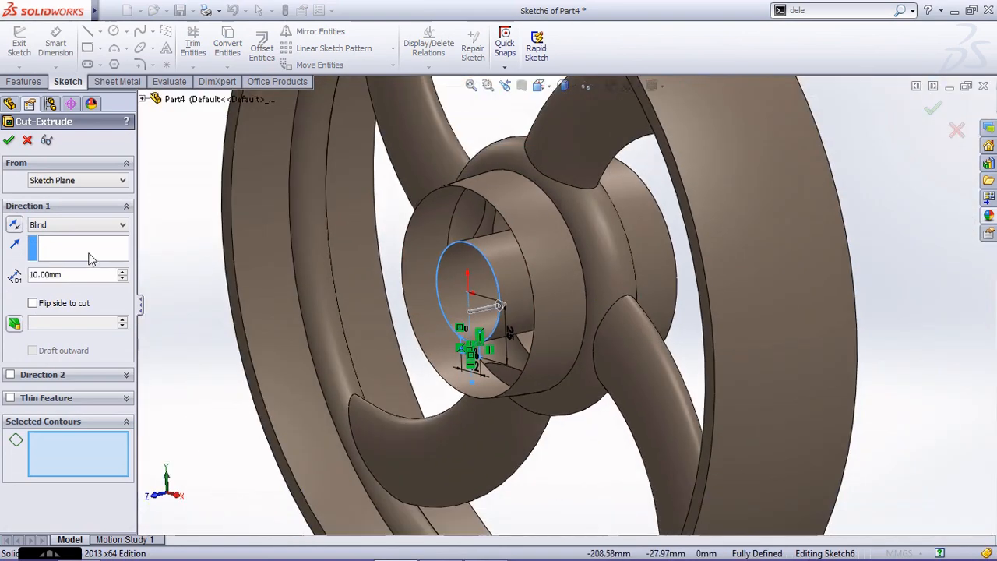
pyautogui.click(67, 224)
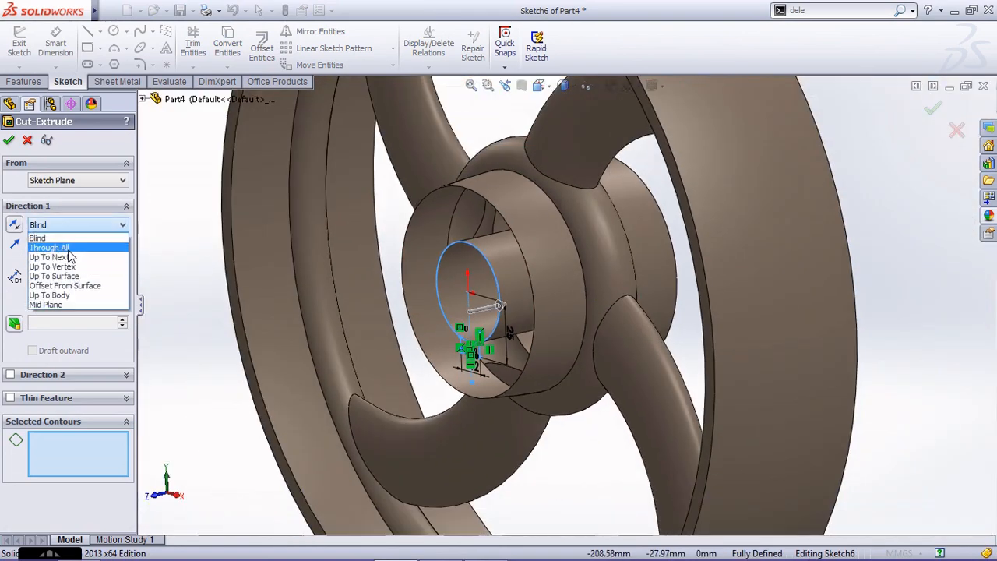
pyautogui.click(50, 248)
pyautogui.click(9, 140)
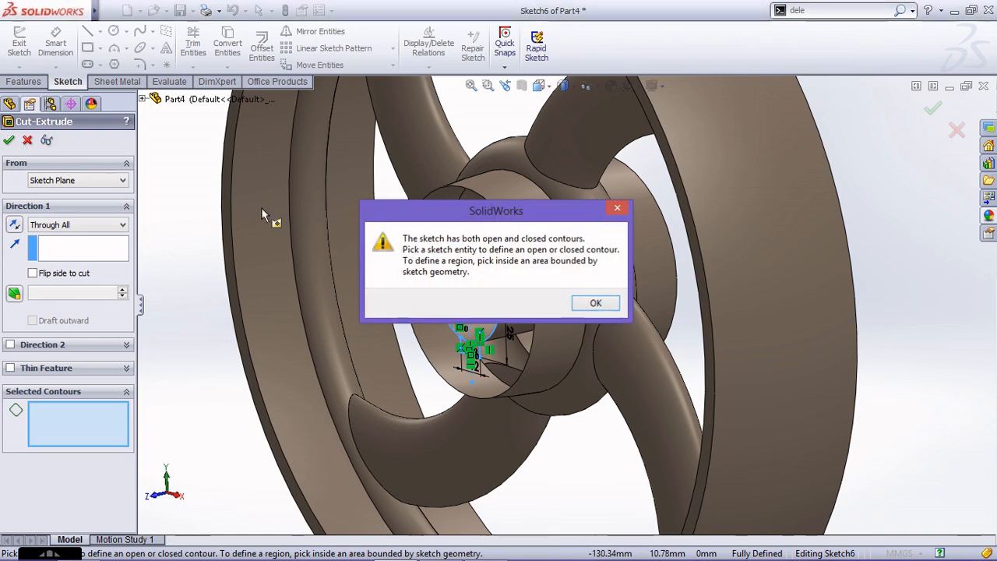
pyautogui.press('Return')
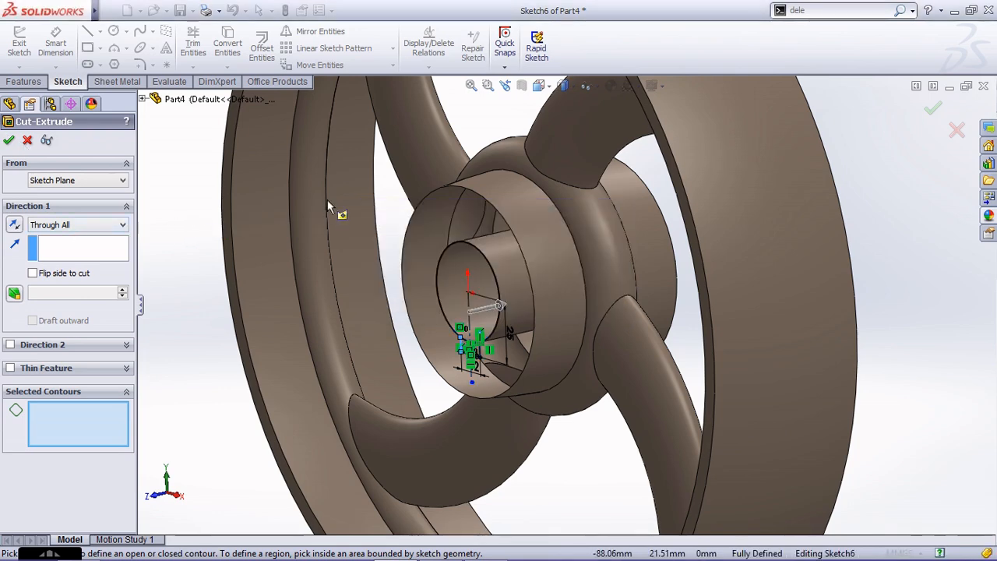
pyautogui.press('Escape')
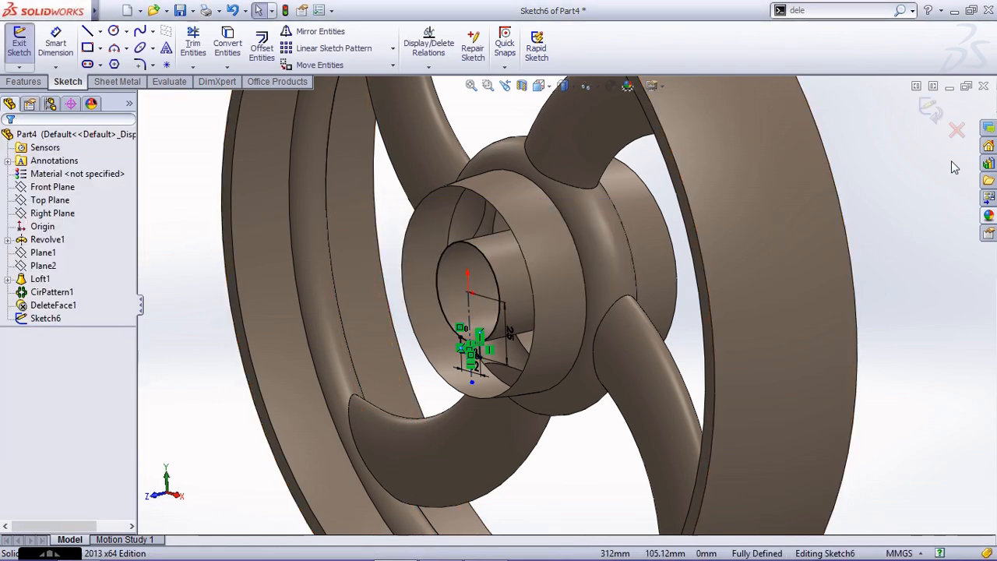
# - Power-trim the part of the bore circle outside the keyway, keeping only the short arc that closes the keyway profile
pyautogui.hotkey('ctrl', '8')
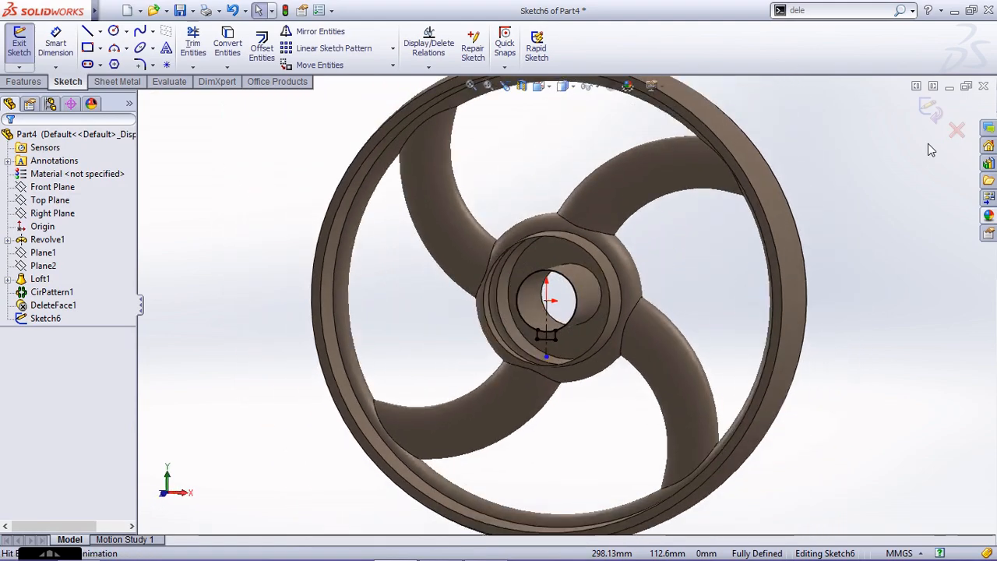
pyautogui.scroll(-5, 524, 263)
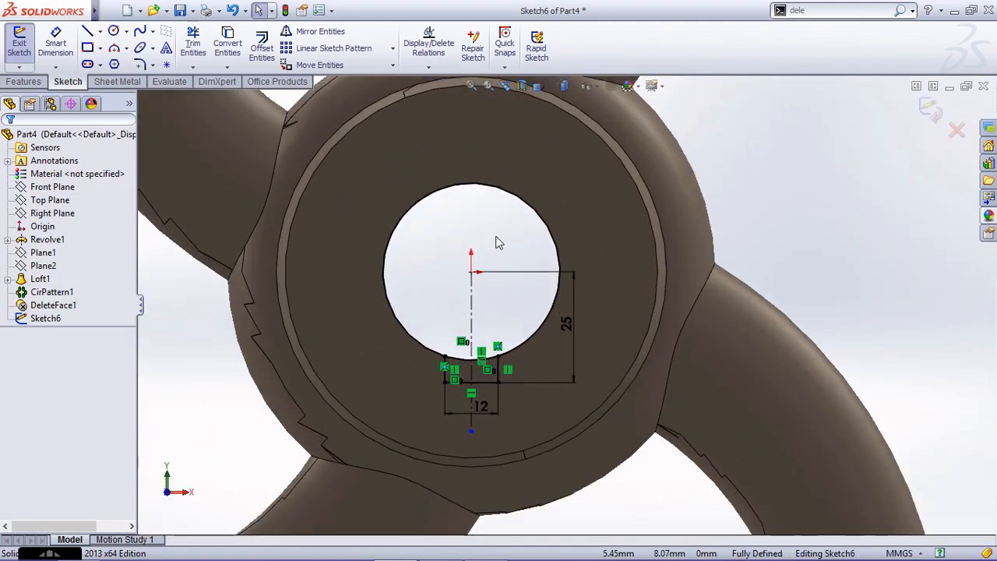
pyautogui.hotkey('ctrl', '8')
pyautogui.hotkey('ctrl', '8')
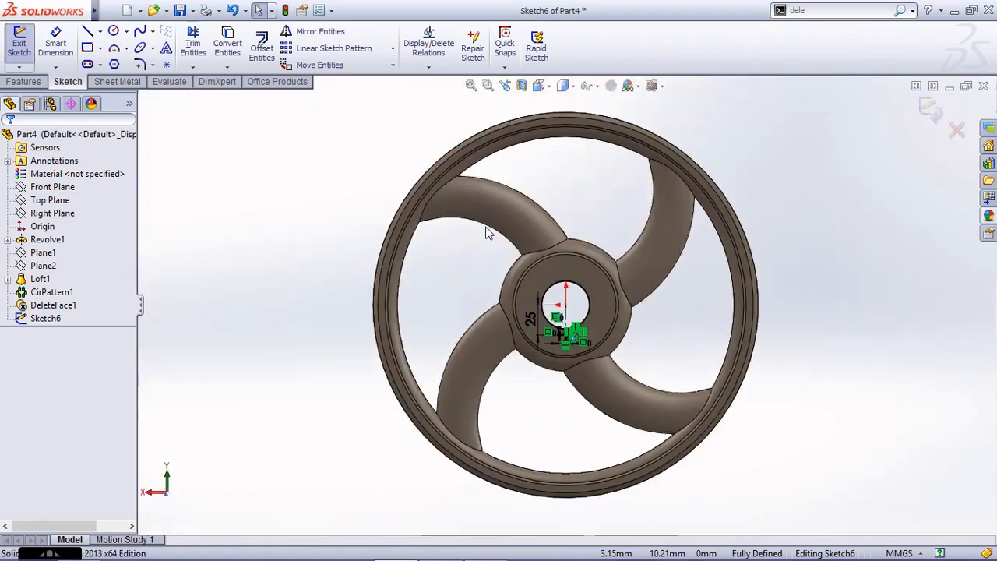
pyautogui.scroll(-8, 526, 258)
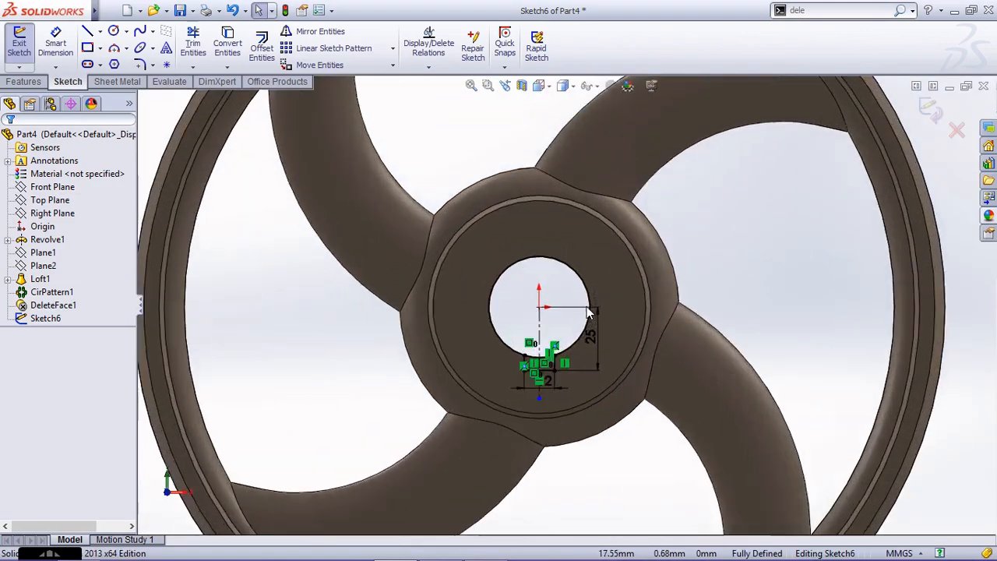
pyautogui.click(193, 43)
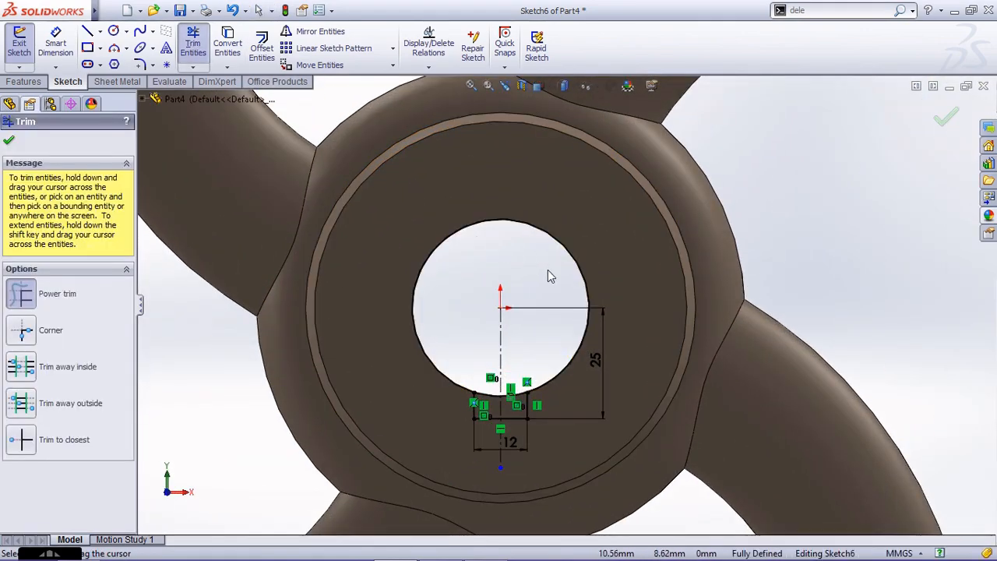
pyautogui.moveTo(547, 255); pyautogui.dragTo(491, 221)
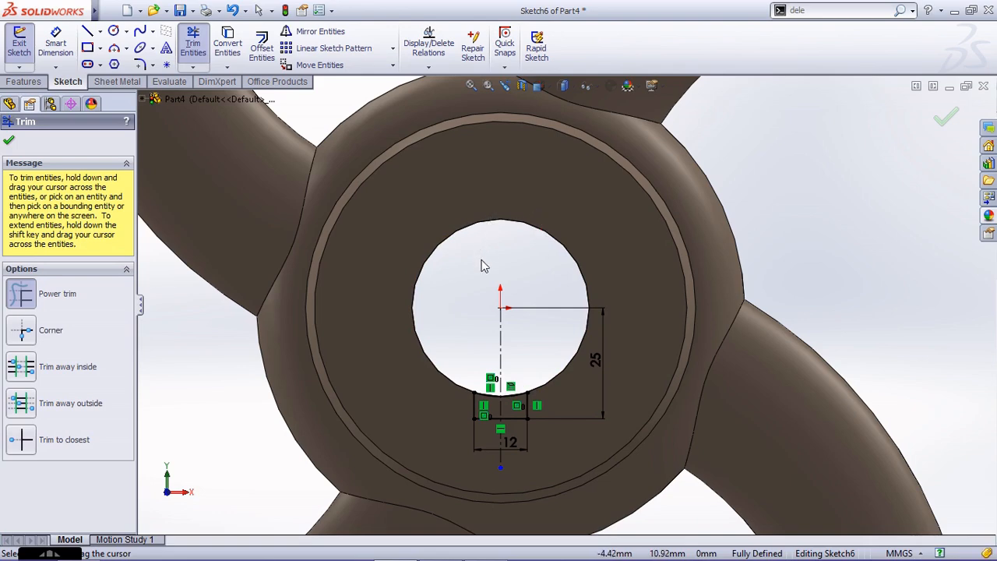
pyautogui.click(943, 123)
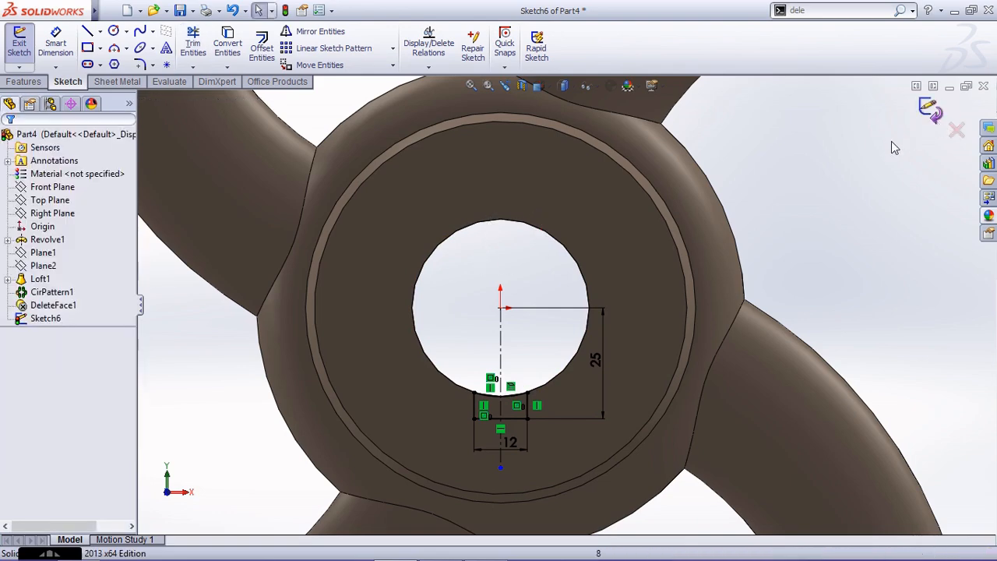
# - Set the keyway's width to 10 mm and exit the sketch
pyautogui.doubleClick(517, 442)
pyautogui.write('10')
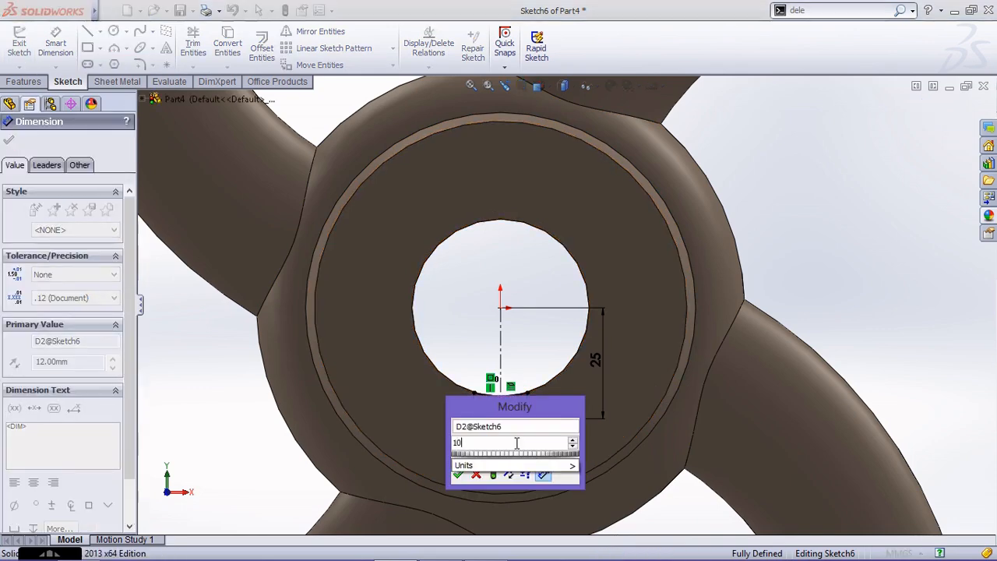
pyautogui.press('Return')
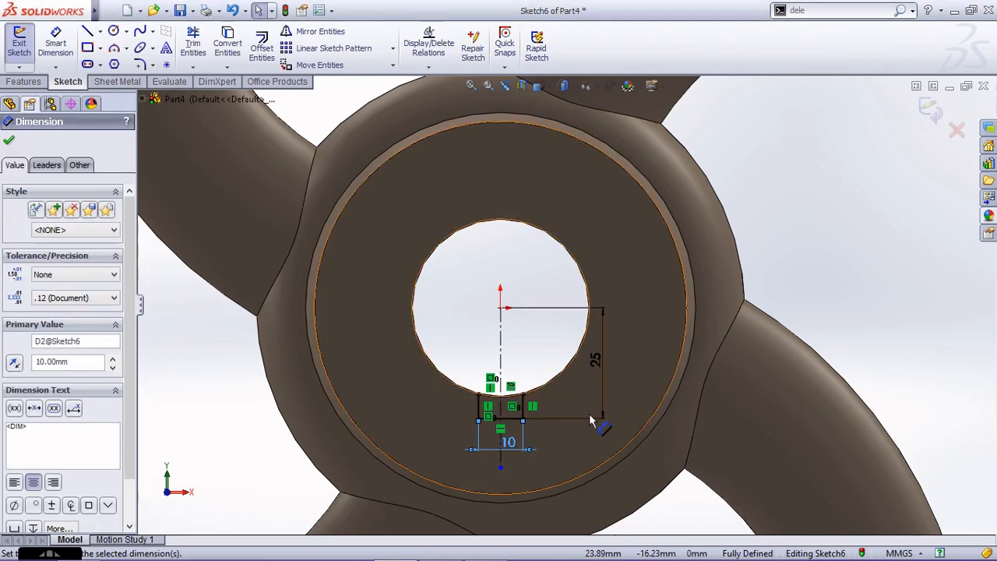
pyautogui.click(928, 117)
# - Extrude-cut the closed keyway contour through the hub with the Through All end condition
pyautogui.scroll(5, 792, 249)
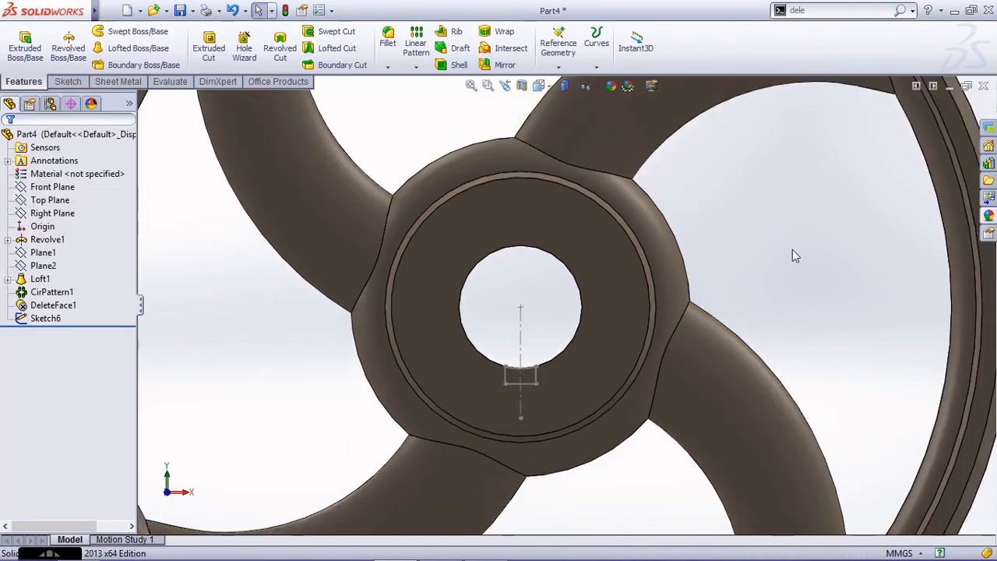
pyautogui.moveTo(757, 262); pyautogui.dragTo(723, 314, button='middle')
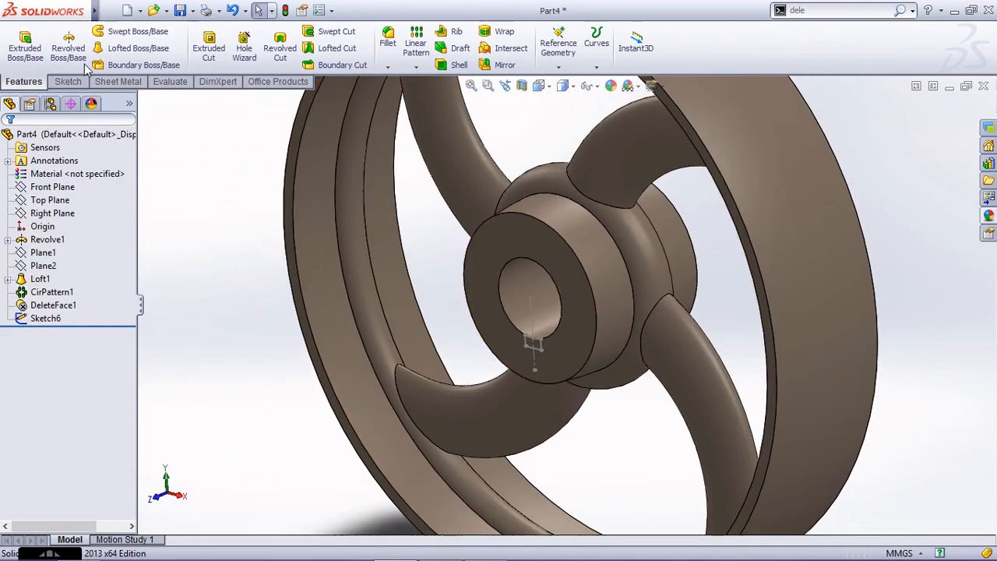
pyautogui.click(209, 48)
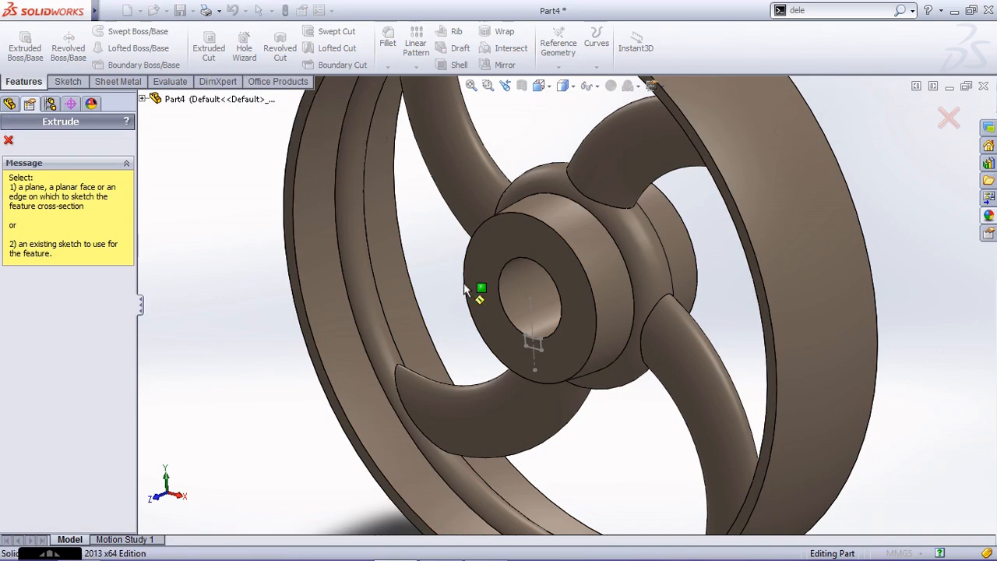
pyautogui.click(533, 347)
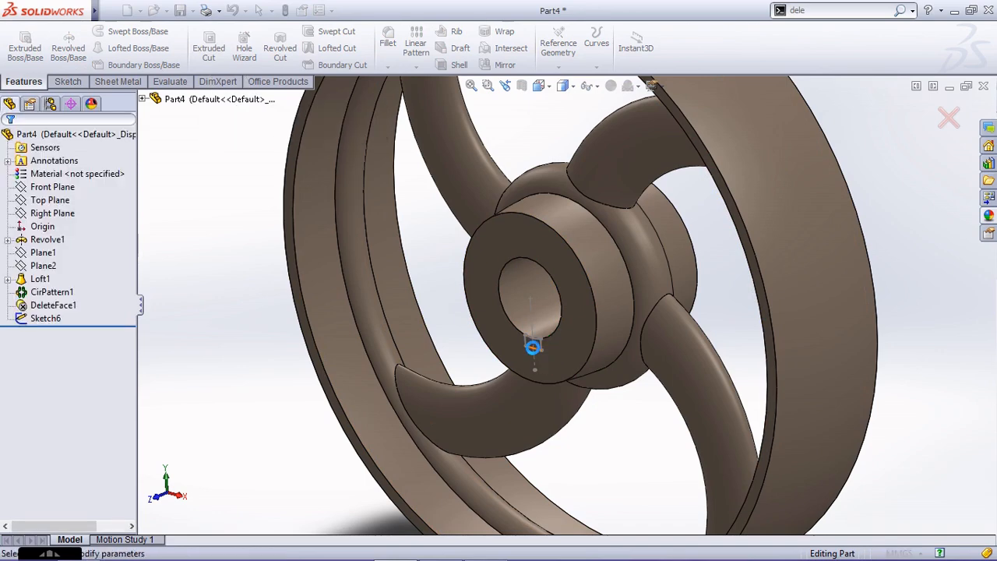
pyautogui.click(64, 225)
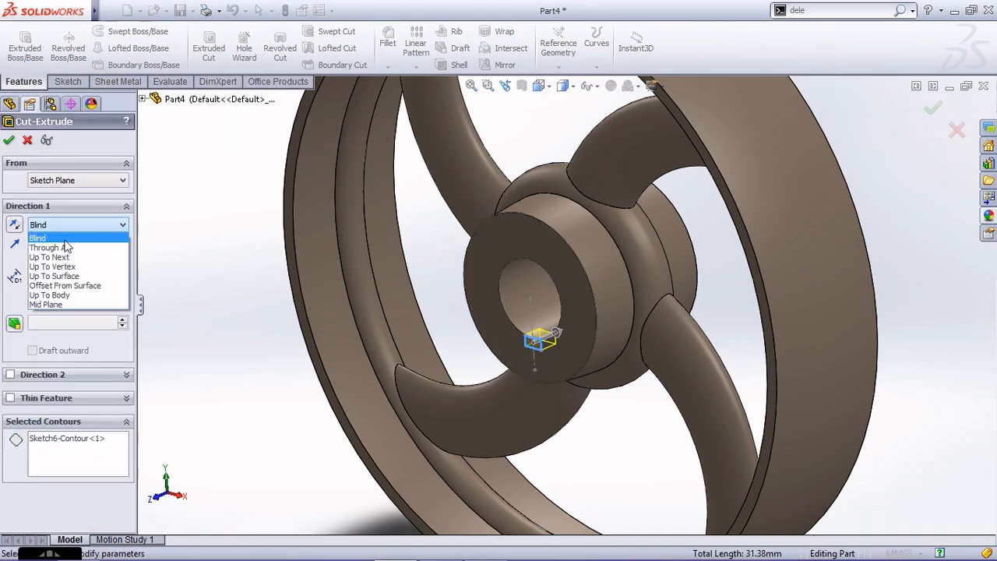
pyautogui.click(70, 257)
pyautogui.click(69, 226)
pyautogui.click(49, 247)
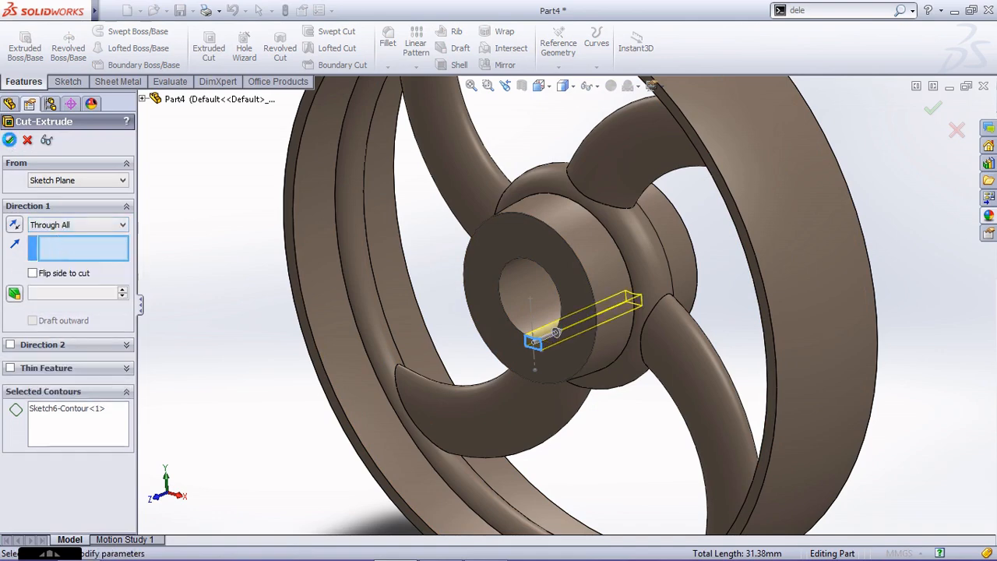
pyautogui.click(10, 141)
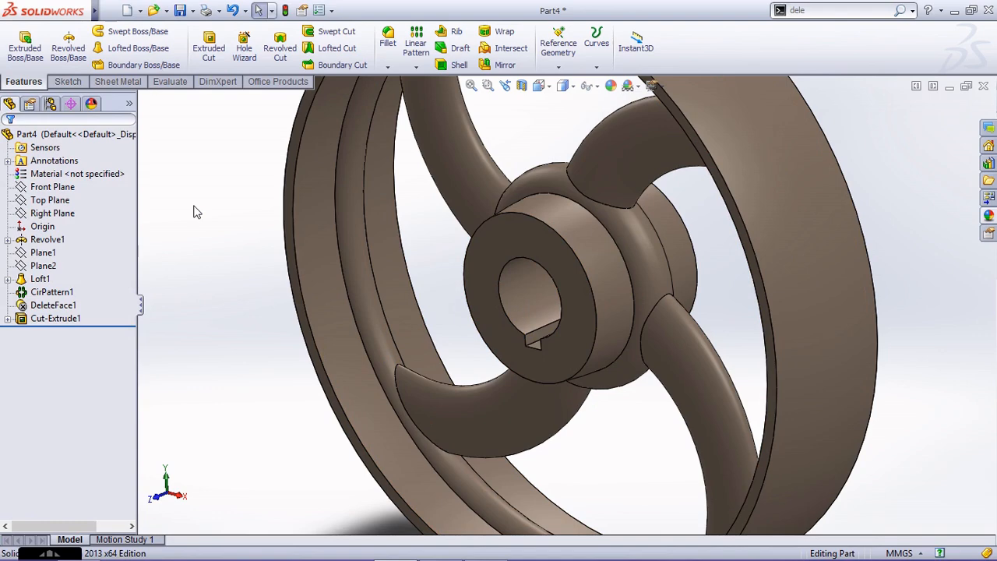
# - Inspect the whole pulley and its keyway from different angles, ending in the isometric view
pyautogui.hotkey('ctrl', '7')
pyautogui.hotkey('ctrl', 's')
pyautogui.press('Escape')
pyautogui.scroll(-3, 530, 327)
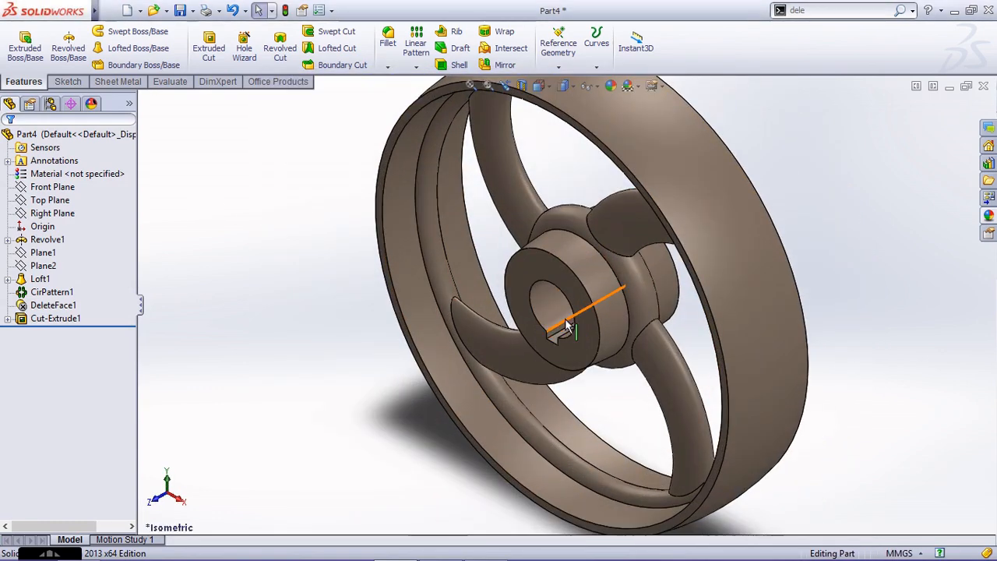
pyautogui.press('f')
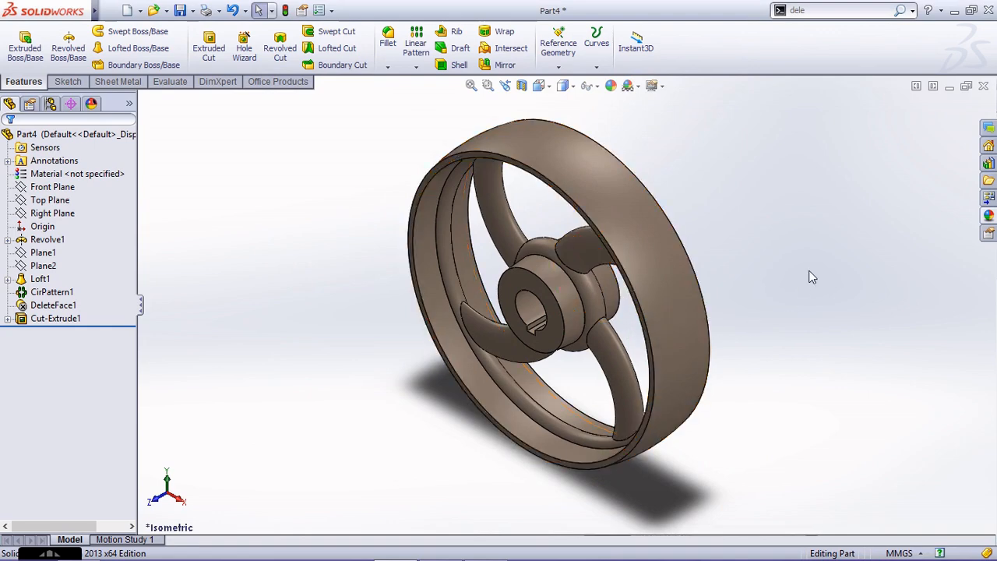
pyautogui.moveTo(730, 314); pyautogui.dragTo(784, 287, button='middle')
pyautogui.hotkey('ctrl', '7')
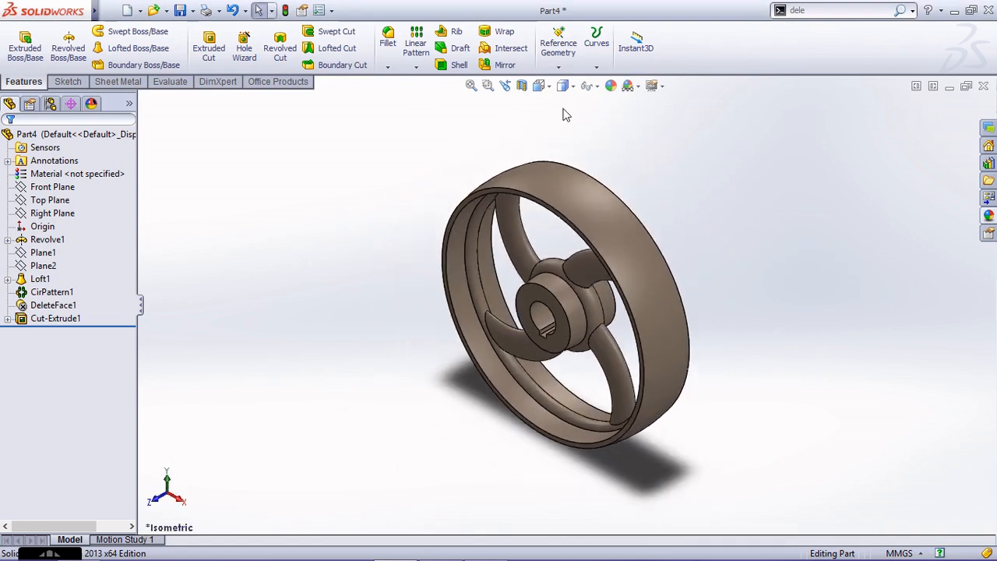
# - Create a section view of the pulley through the Right Plane after previewing the Front and Top Planes
pyautogui.click(521, 86)
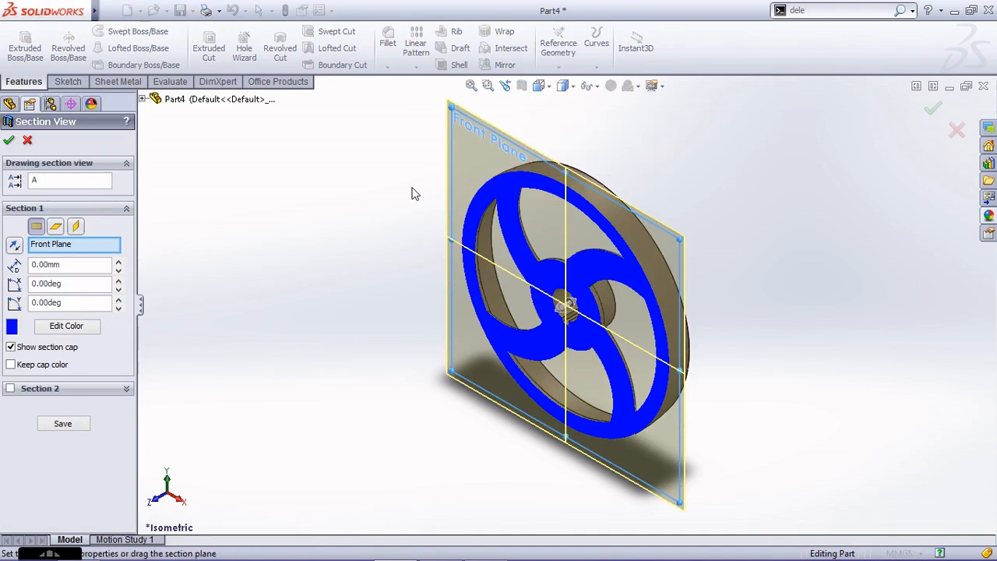
pyautogui.click(56, 227)
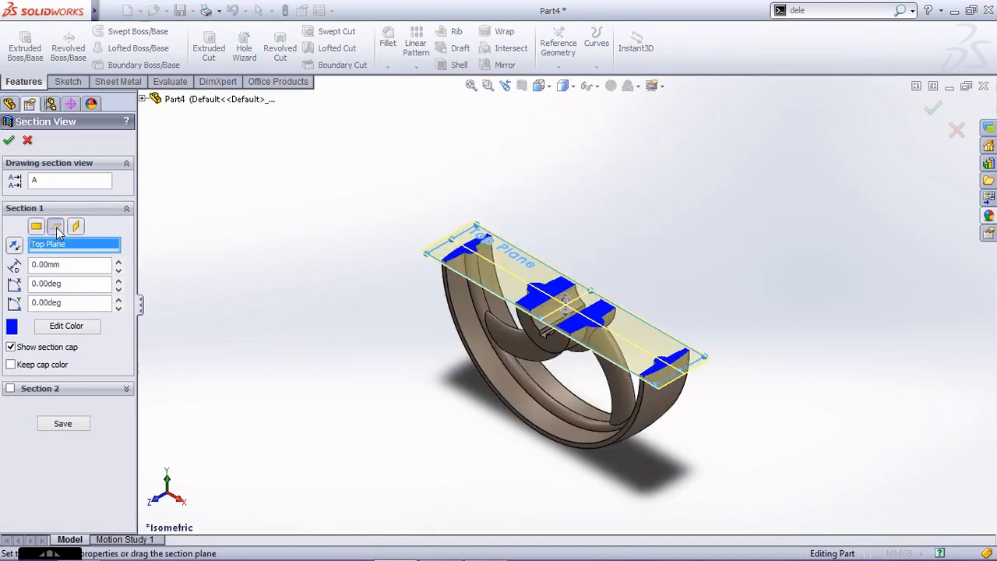
pyautogui.click(75, 226)
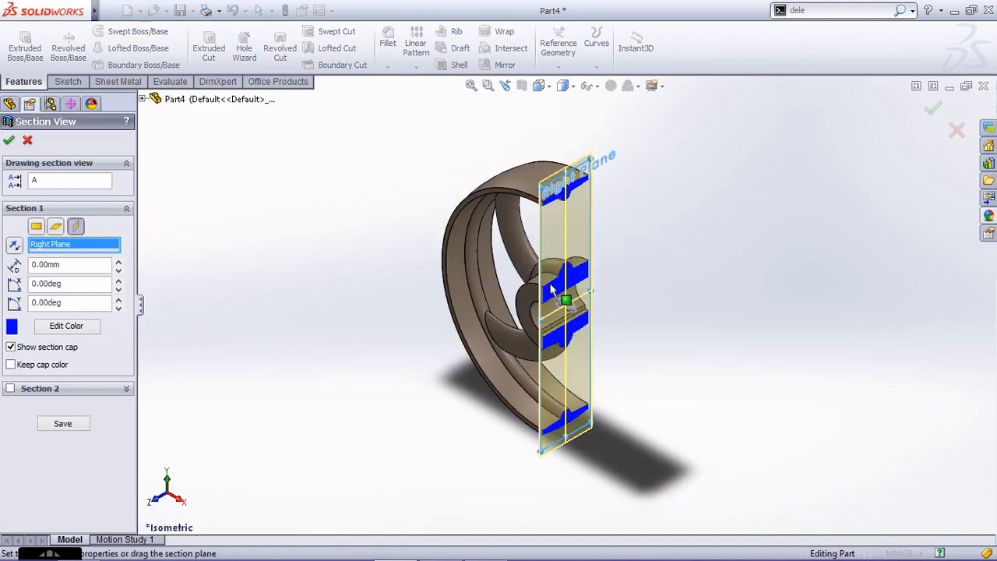
pyautogui.click(932, 110)
pyautogui.moveTo(637, 279); pyautogui.dragTo(586, 280, button='middle')
# - Try to orient the view normal to the hub's sectioned face
pyautogui.click(588, 283)
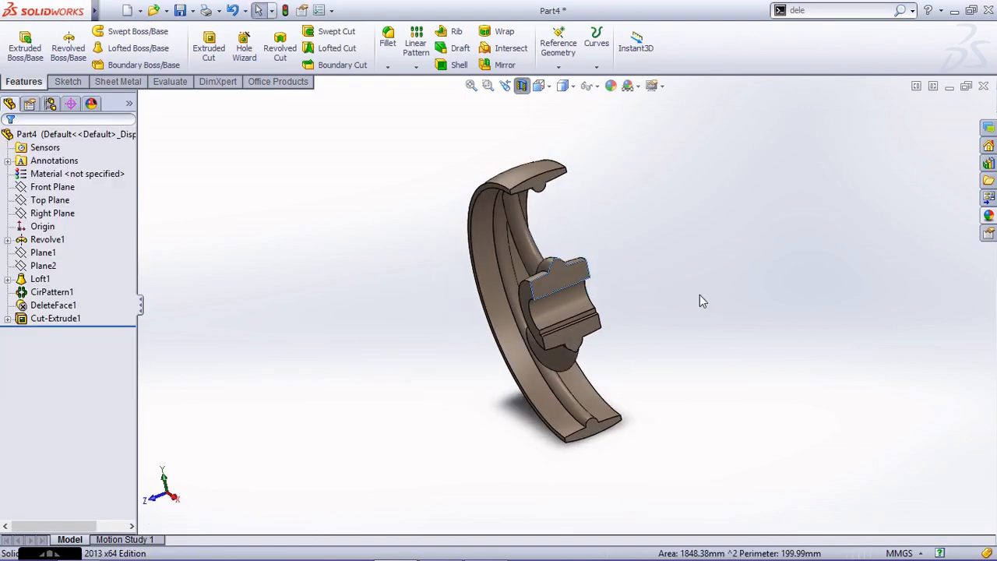
pyautogui.hotkey('ctrl', '8')
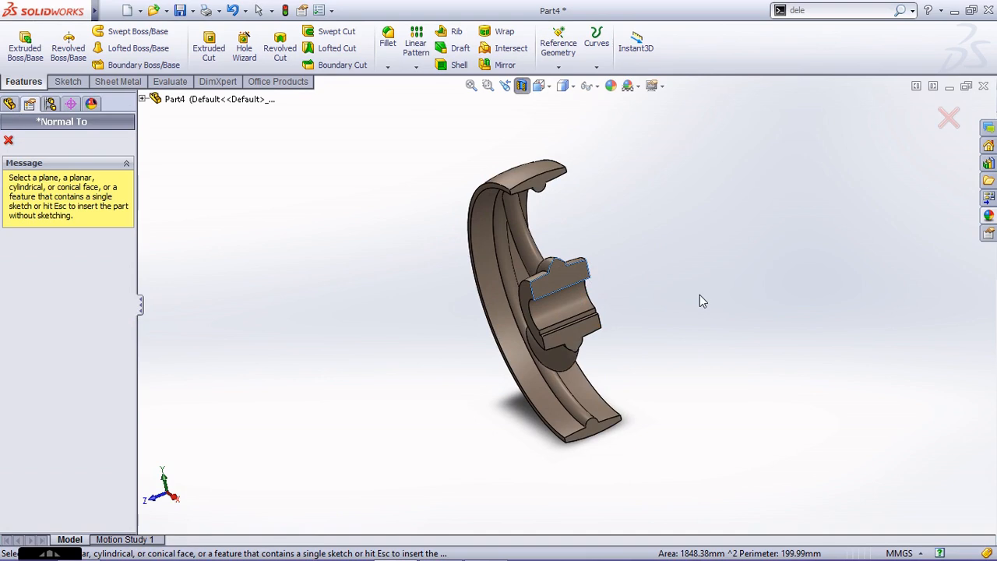
pyautogui.rightClick(566, 279)
pyautogui.press('Escape')
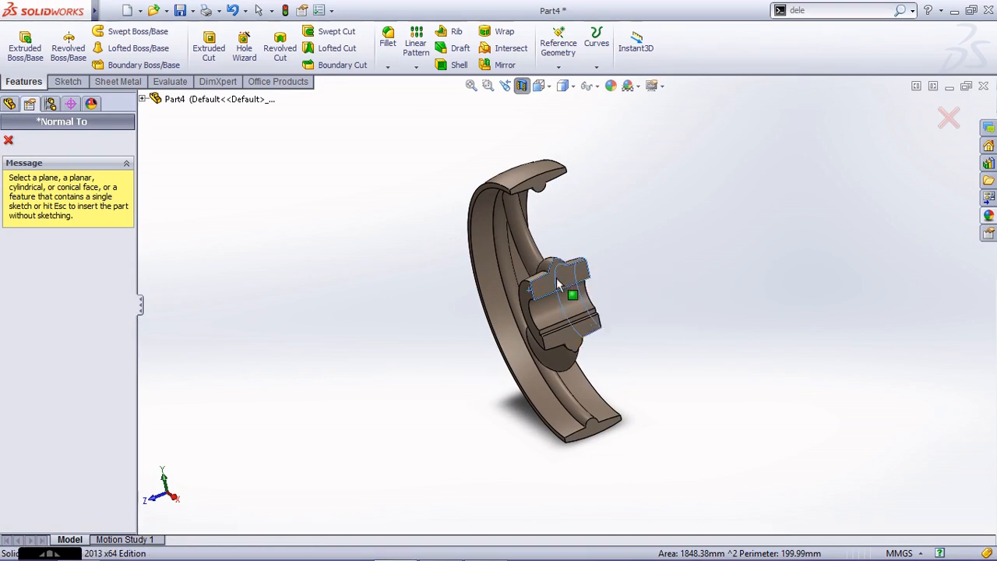
pyautogui.press('Escape')
pyautogui.click(581, 278)
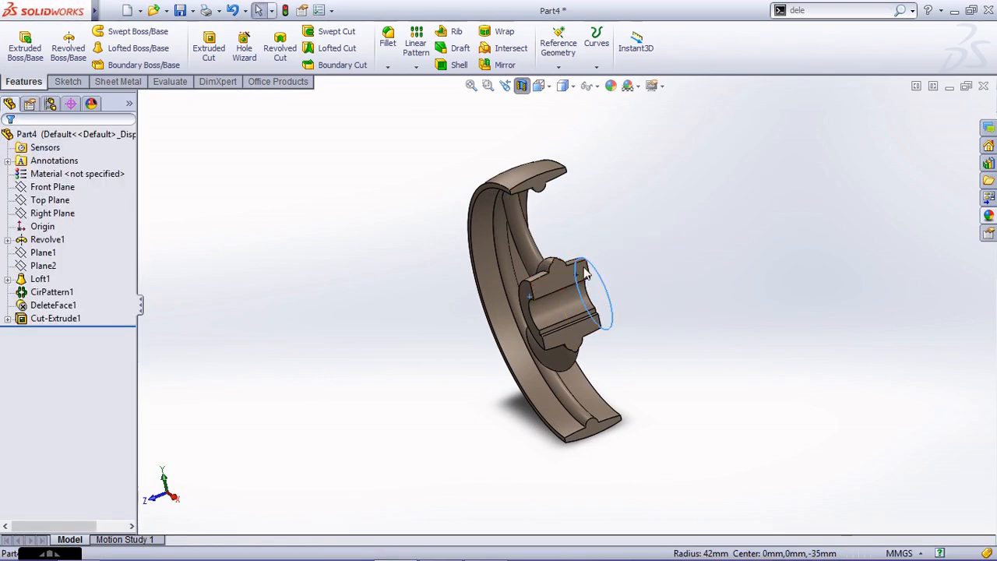
pyautogui.click(573, 278)
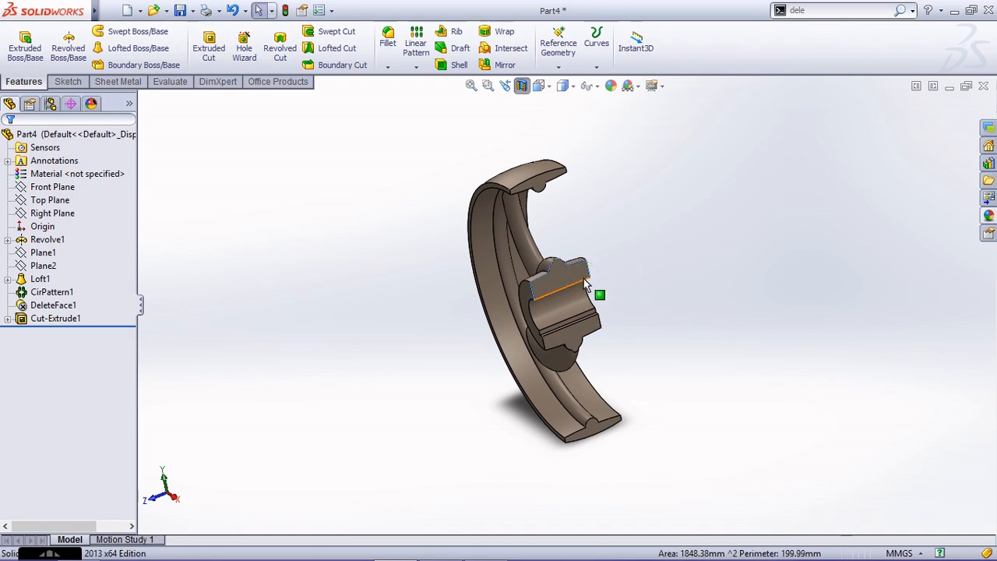
pyautogui.click(585, 283)
pyautogui.click(580, 279)
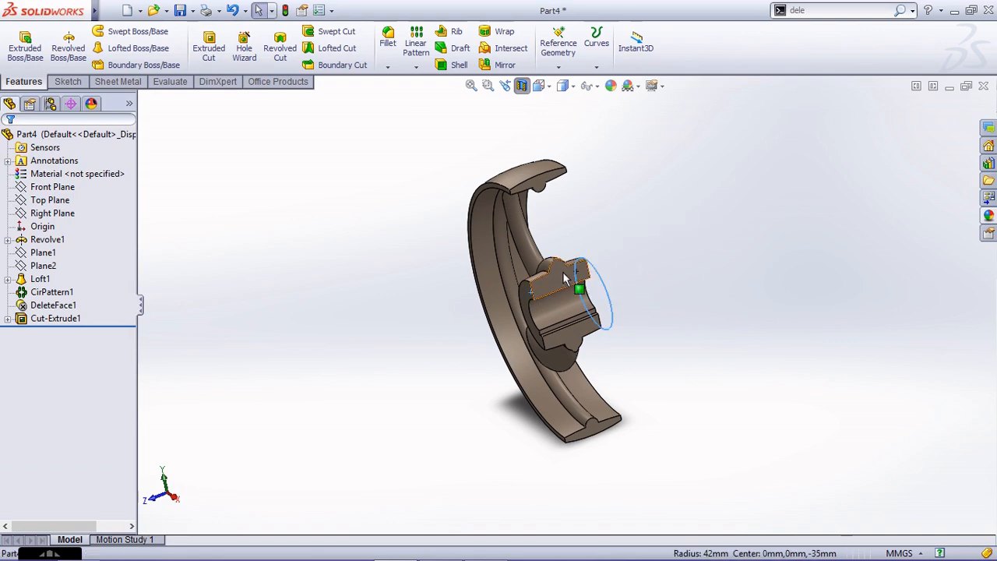
# - Examine the sectioned rim, arm and hub profile squarely in the Right view
pyautogui.hotkey('ctrl', '4')
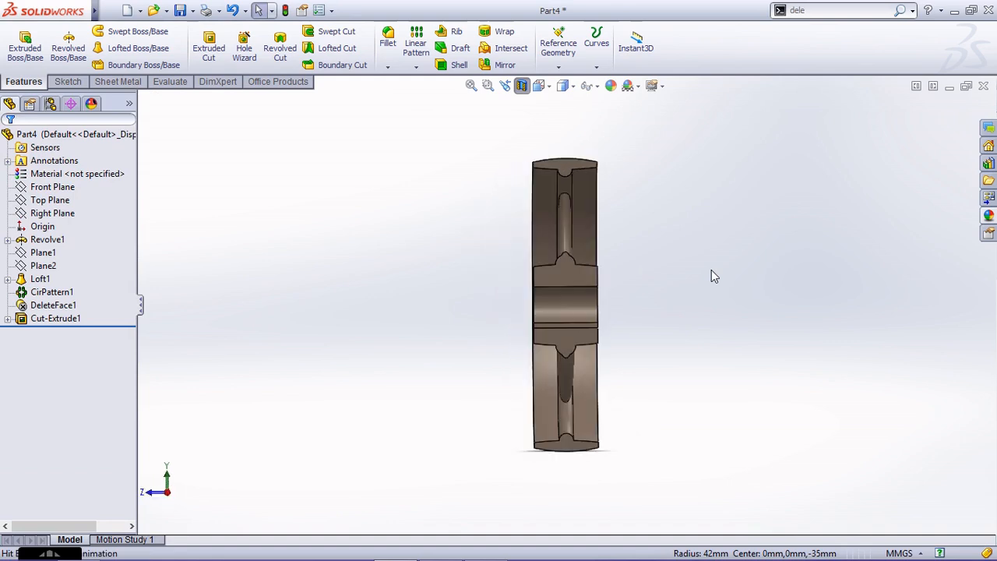
pyautogui.hotkey('ctrl', '8')
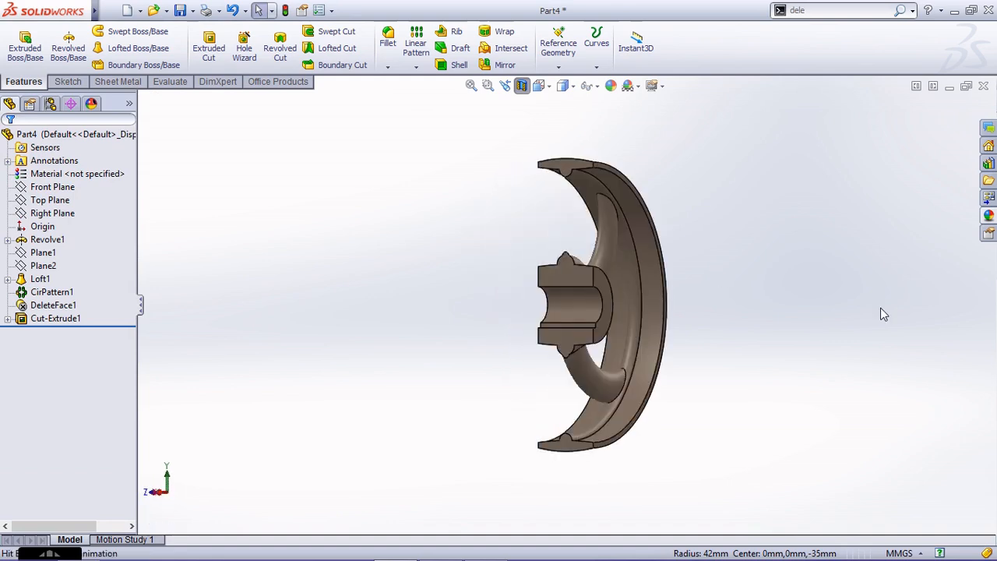
pyautogui.hotkey('ctrl', '8')
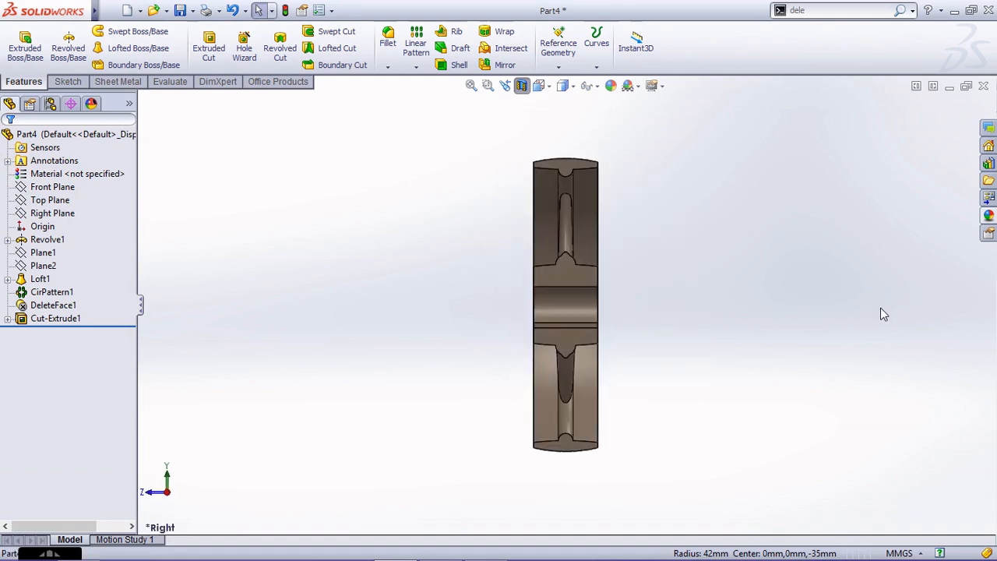
pyautogui.scroll(-2, 612, 226)
pyautogui.scroll(-2, 613, 225)
pyautogui.scroll(2, 606, 236)
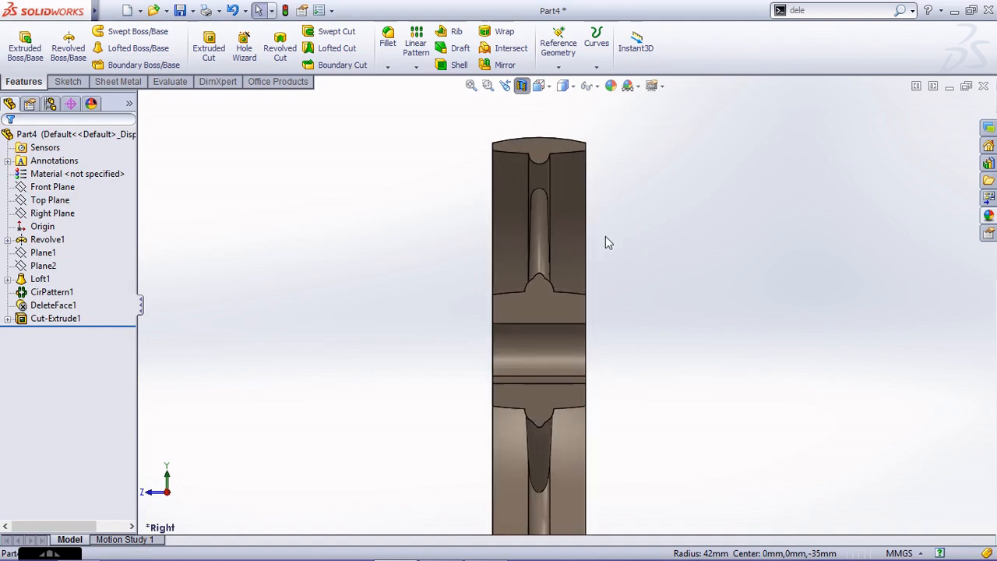
# - Turn off the section view and look over the complete pulley, ending in the isometric view
pyautogui.hotkey('ctrl', '7')
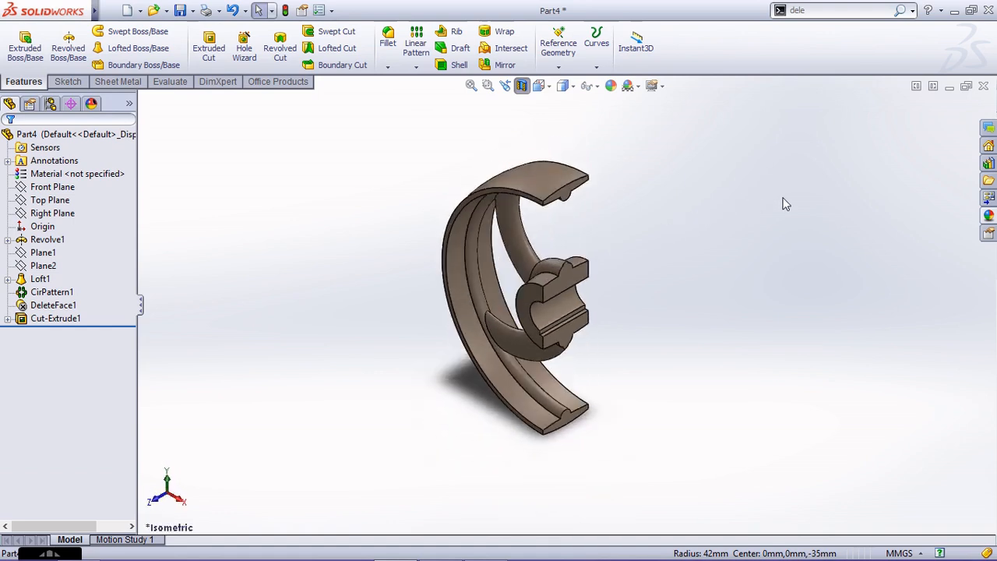
pyautogui.click(522, 86)
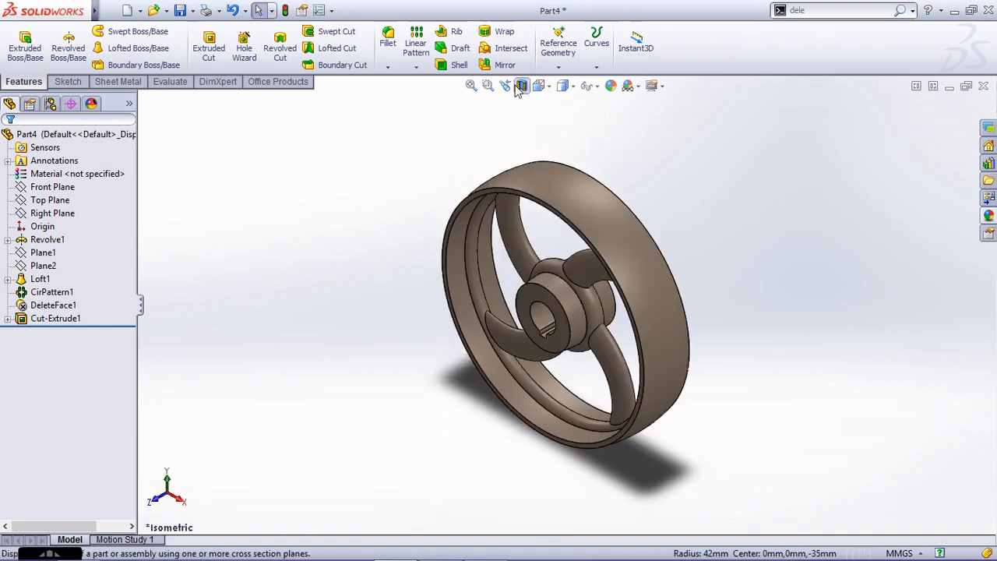
pyautogui.moveTo(682, 254); pyautogui.dragTo(732, 278, button='middle')
pyautogui.hotkey('ctrl', '7')
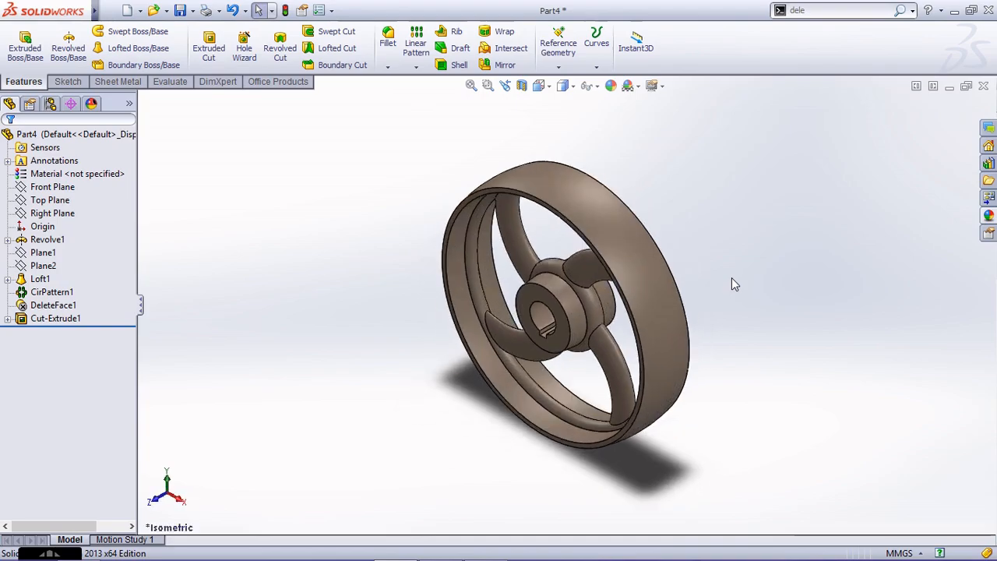